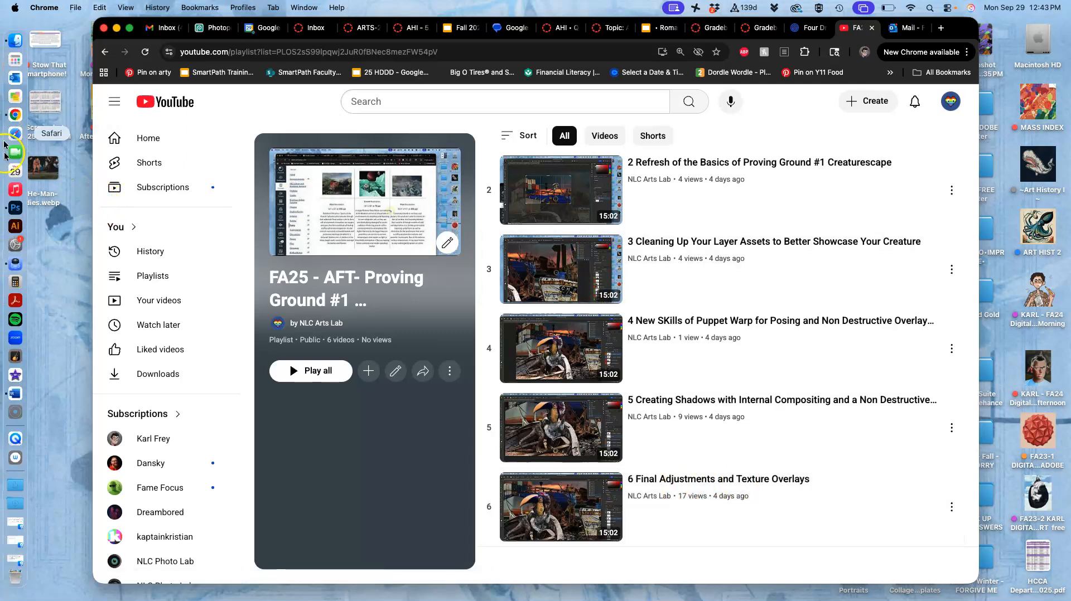
# - Reveal the desktop, open the FA25 afternoon class folder and look through its Proving Ground #1 subfolder
pyautogui.click(15, 211)
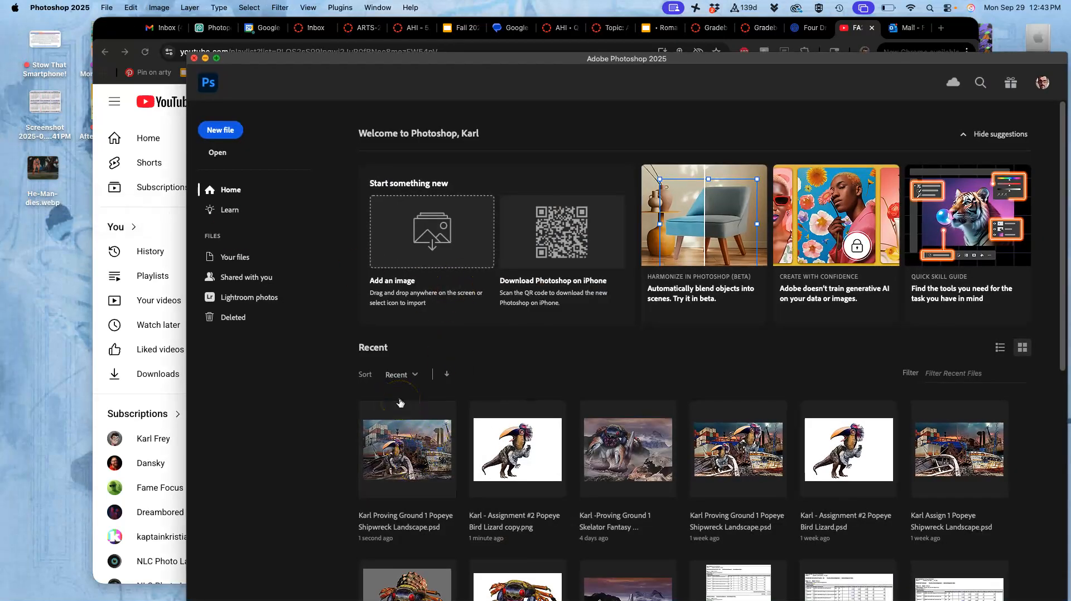
pyautogui.press('F11')
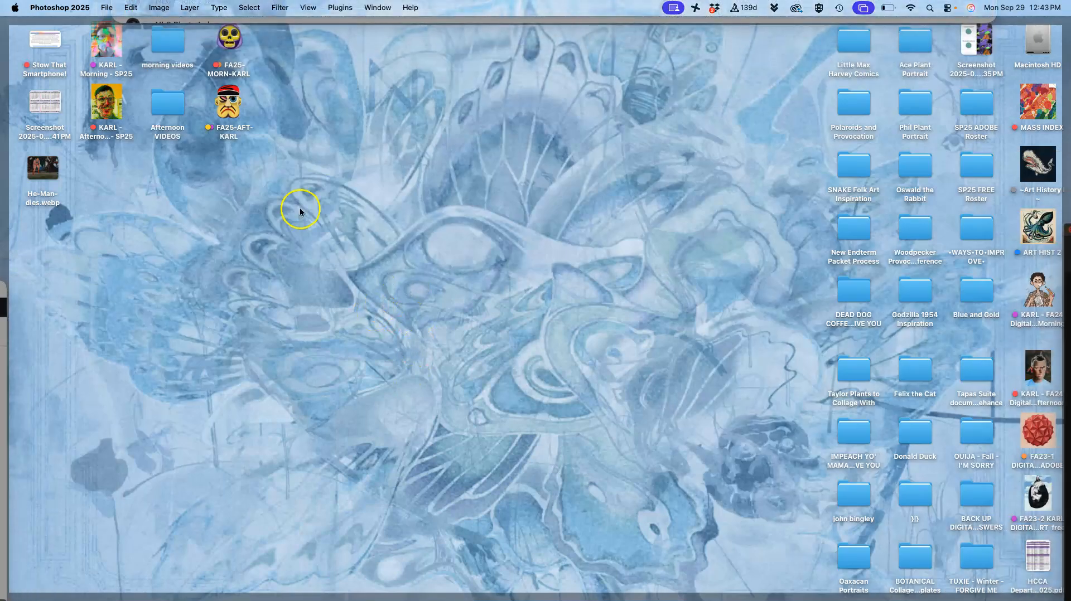
pyautogui.doubleClick(228, 112)
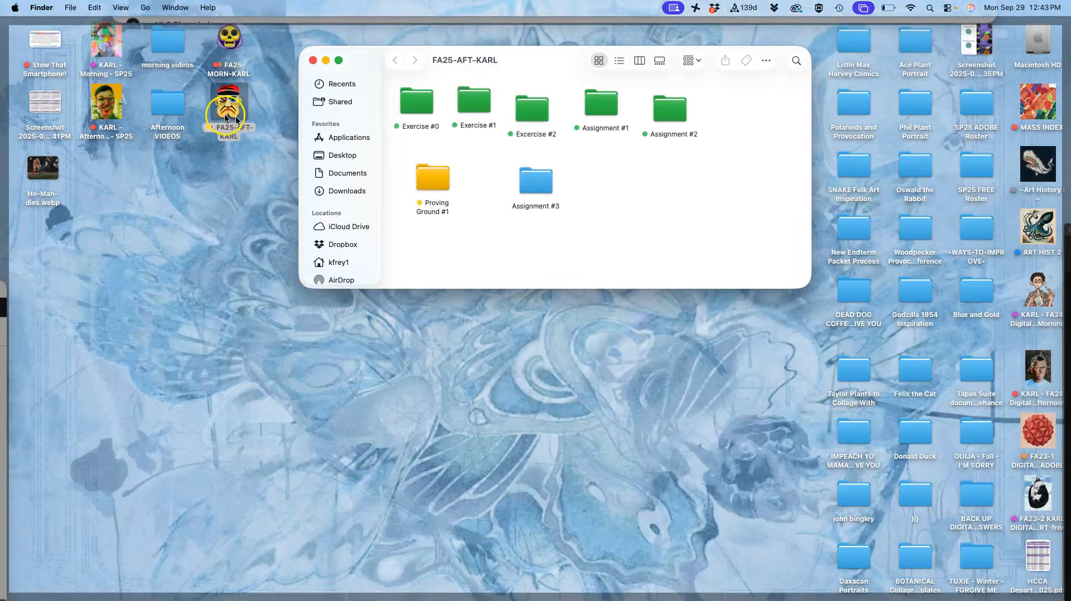
pyautogui.doubleClick(437, 179)
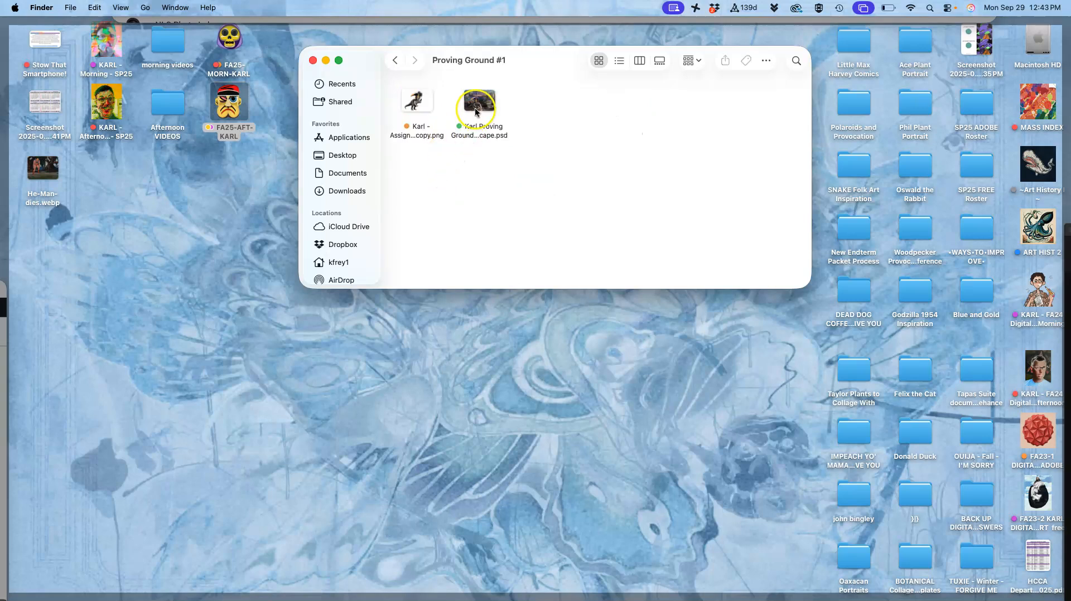
pyautogui.click(395, 60)
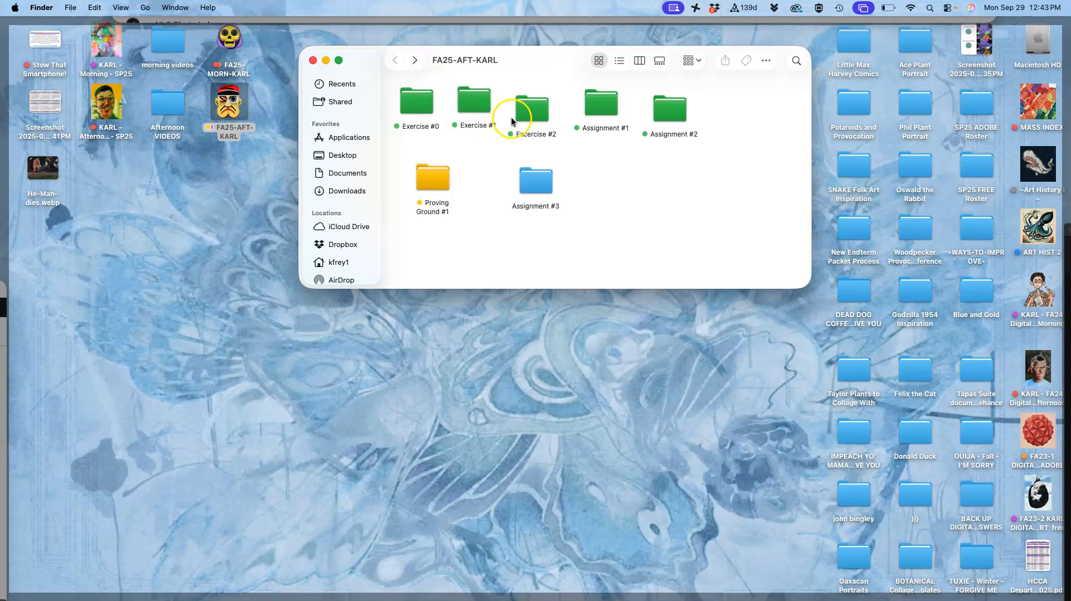
# - Copy the Assign 1 Popeye Shipwreck Landscape PSD from the Assignment #1 folder onto the desktop
pyautogui.doubleClick(586, 114)
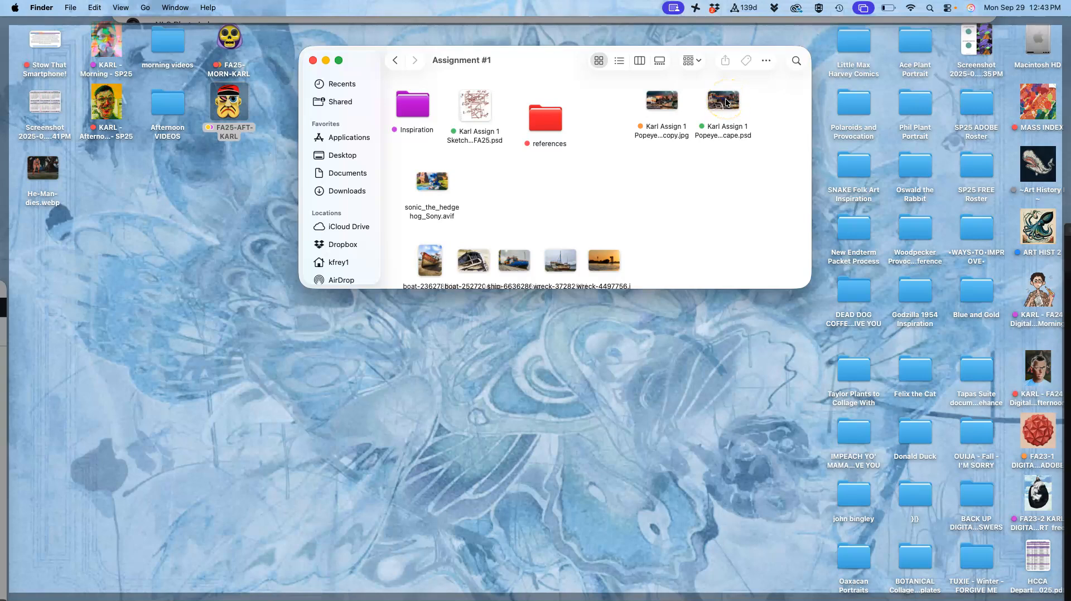
pyautogui.moveTo(726, 102); pyautogui.dragTo(550, 342)
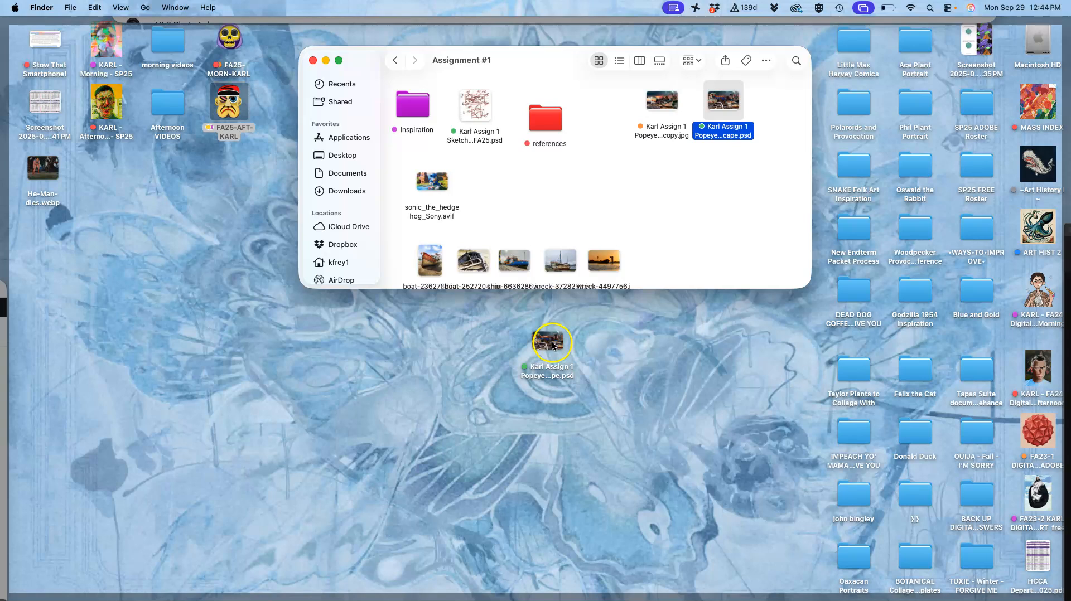
pyautogui.press('alt')
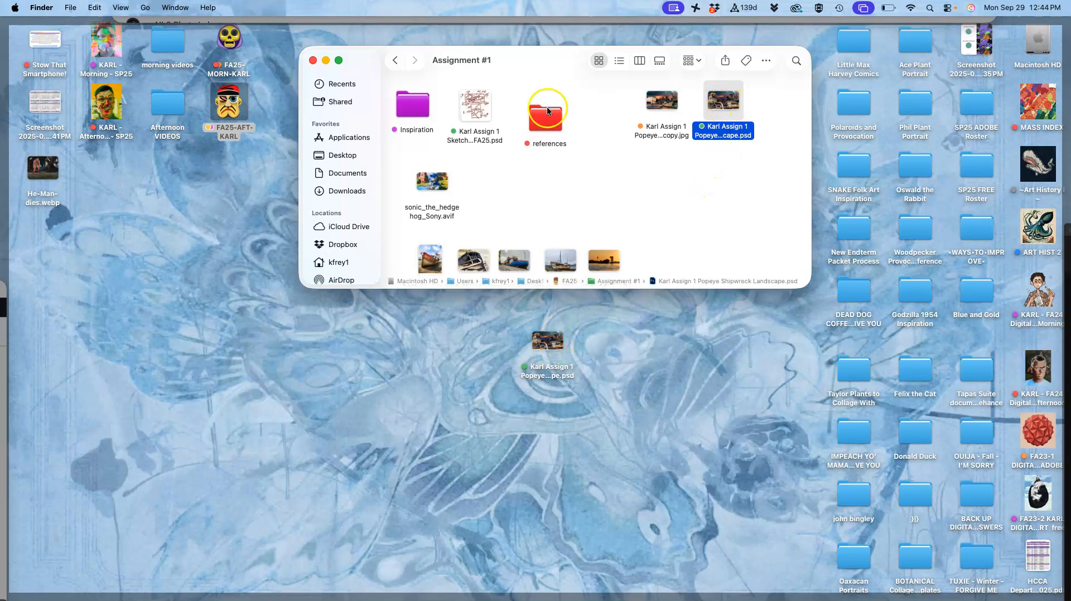
# - Copy the bird lizard PNG from the Assignment #2 folder onto the desktop
pyautogui.click(395, 60)
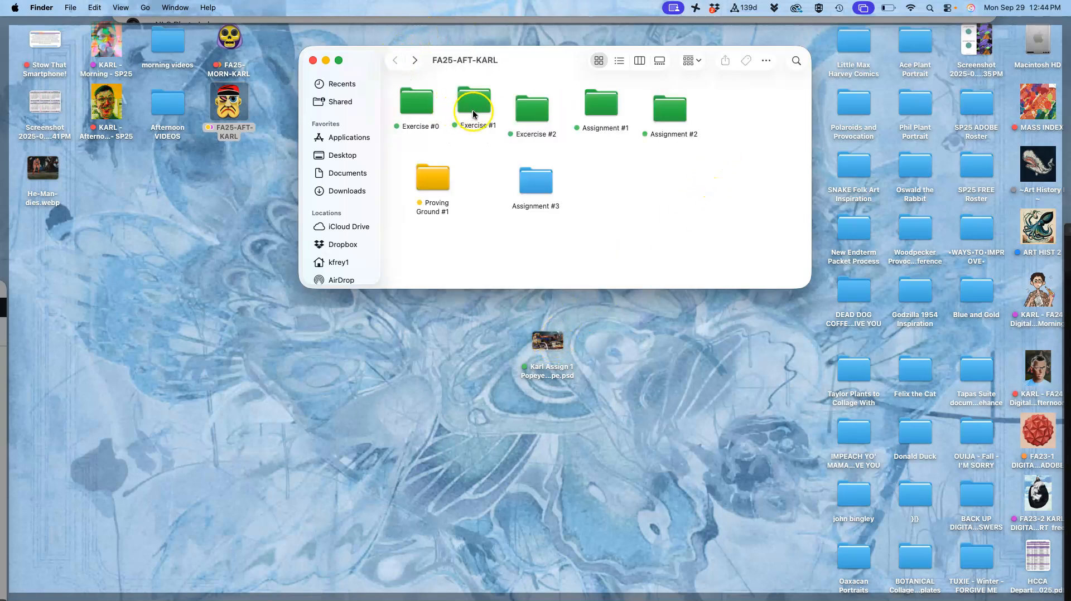
pyautogui.click(669, 115)
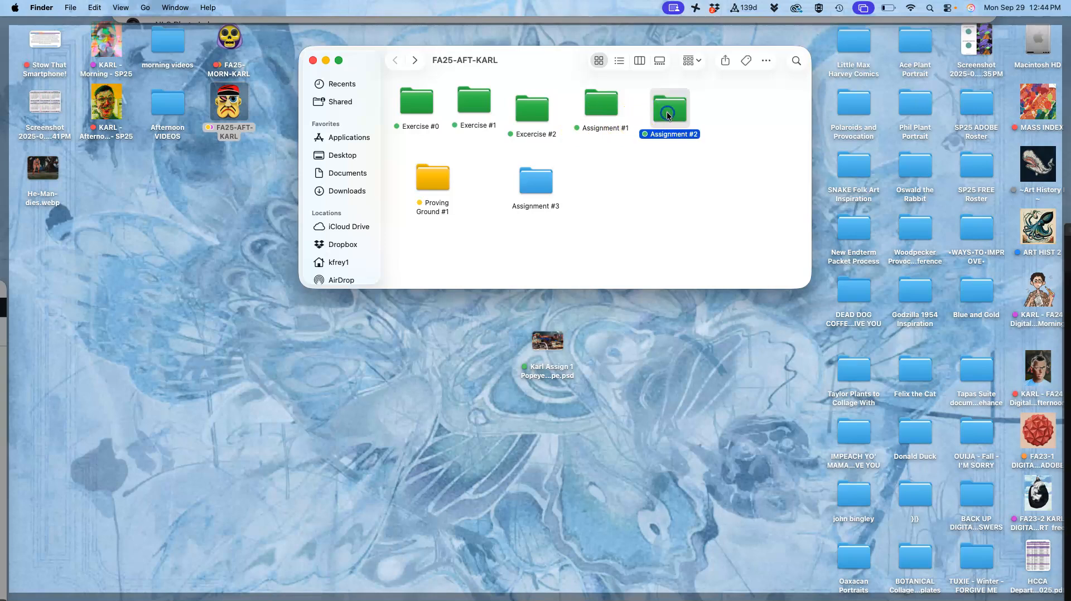
pyautogui.doubleClick(669, 116)
pyautogui.click(651, 135)
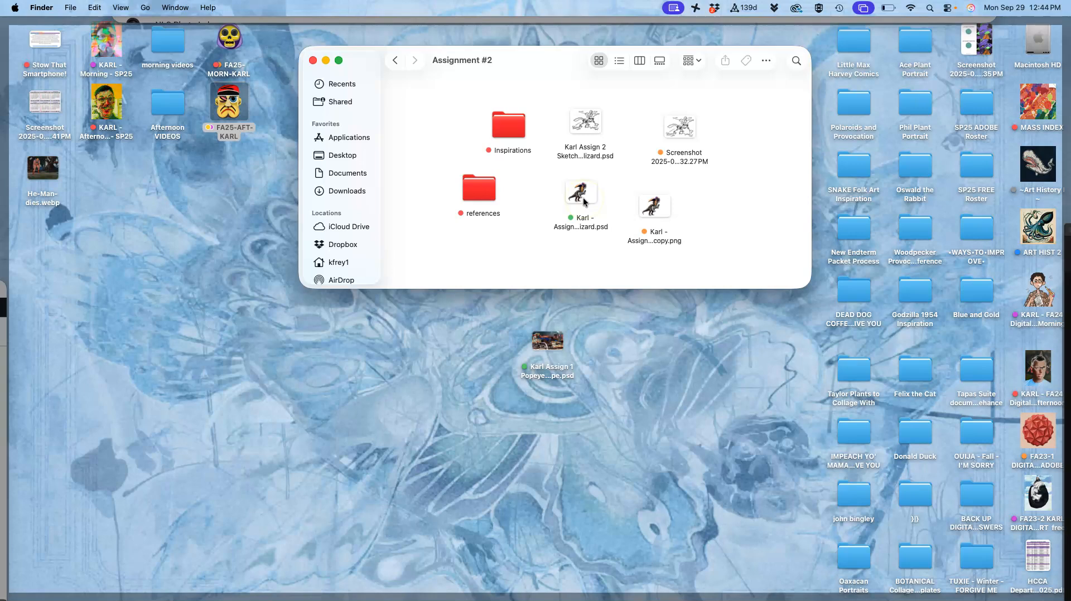
pyautogui.moveTo(654, 213); pyautogui.dragTo(623, 335)
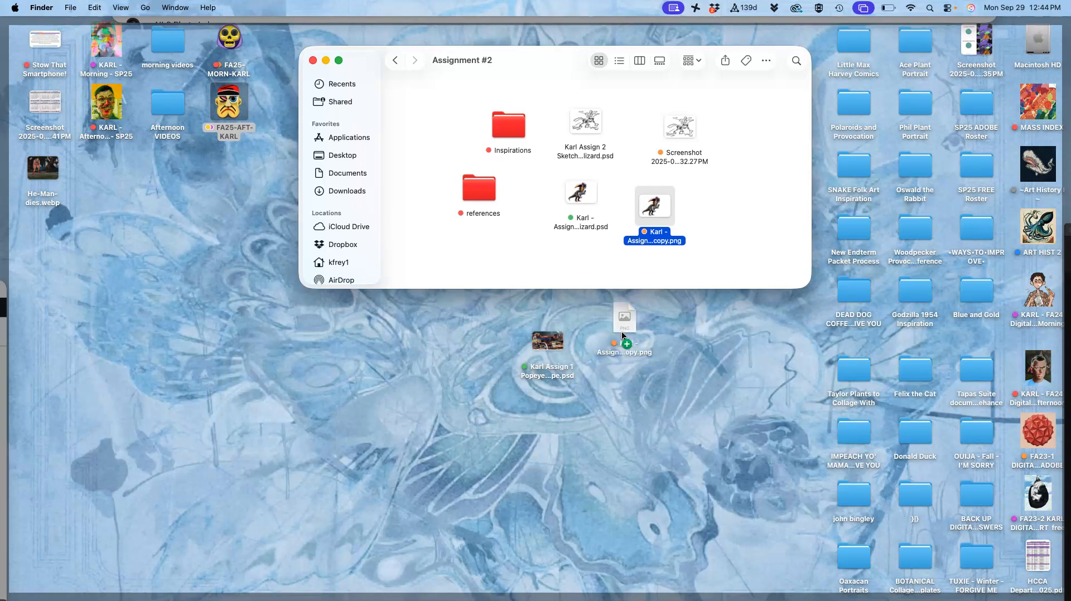
# - Open the Proving Ground #1 folder and move the two copied files from the desktop to the Trash
pyautogui.click(395, 60)
pyautogui.doubleClick(434, 178)
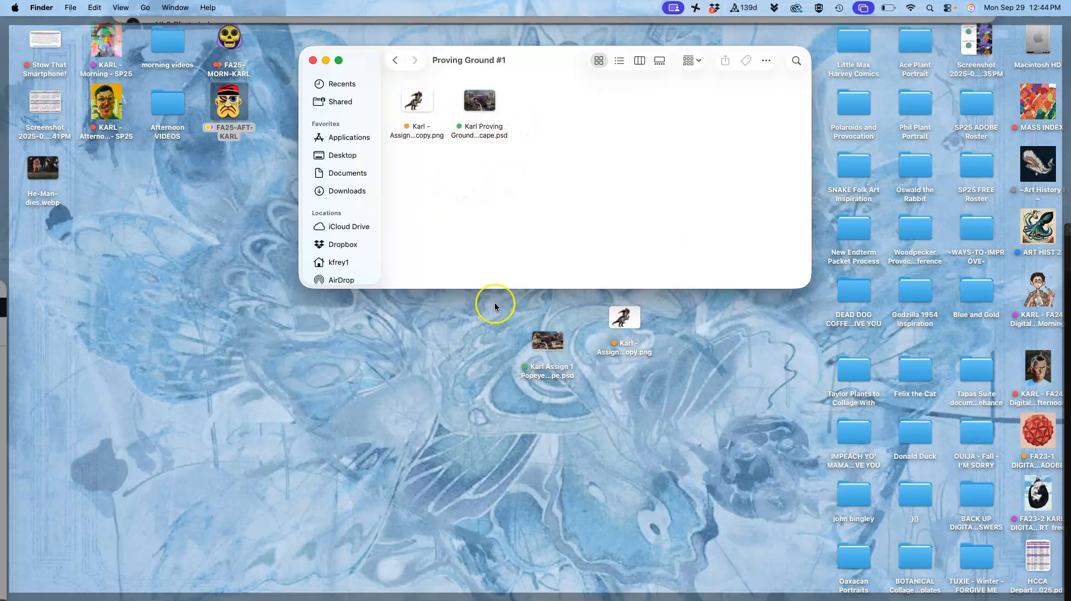
pyautogui.moveTo(653, 325); pyautogui.dragTo(16, 576)
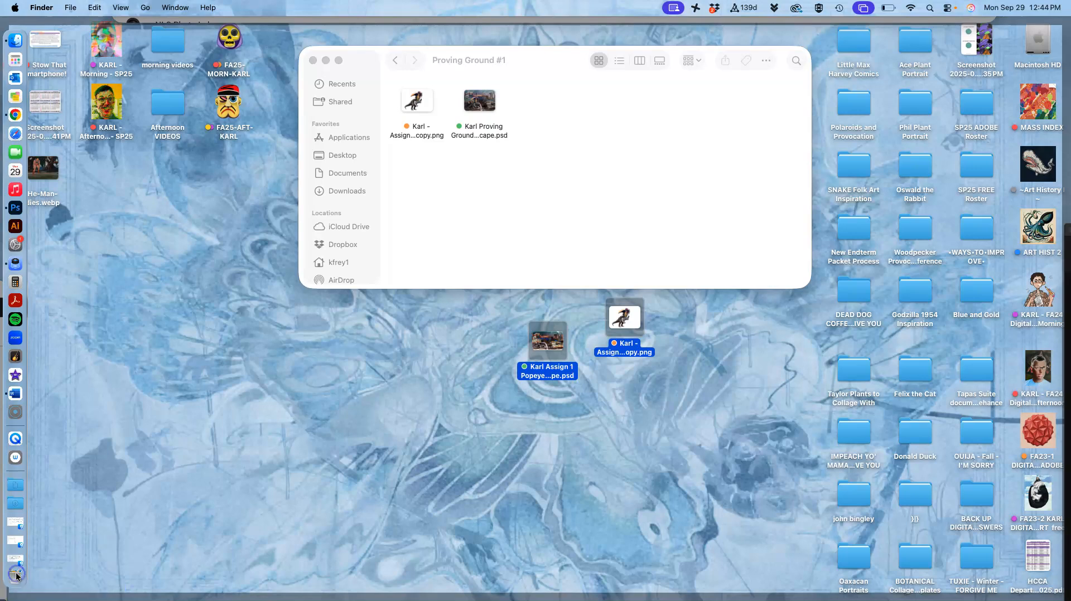
# - Check the full file name of the Proving Ground 1 Popeye Shipwreck Landscape PSD and open the file in Photoshop
pyautogui.click(483, 130)
pyautogui.click(485, 129)
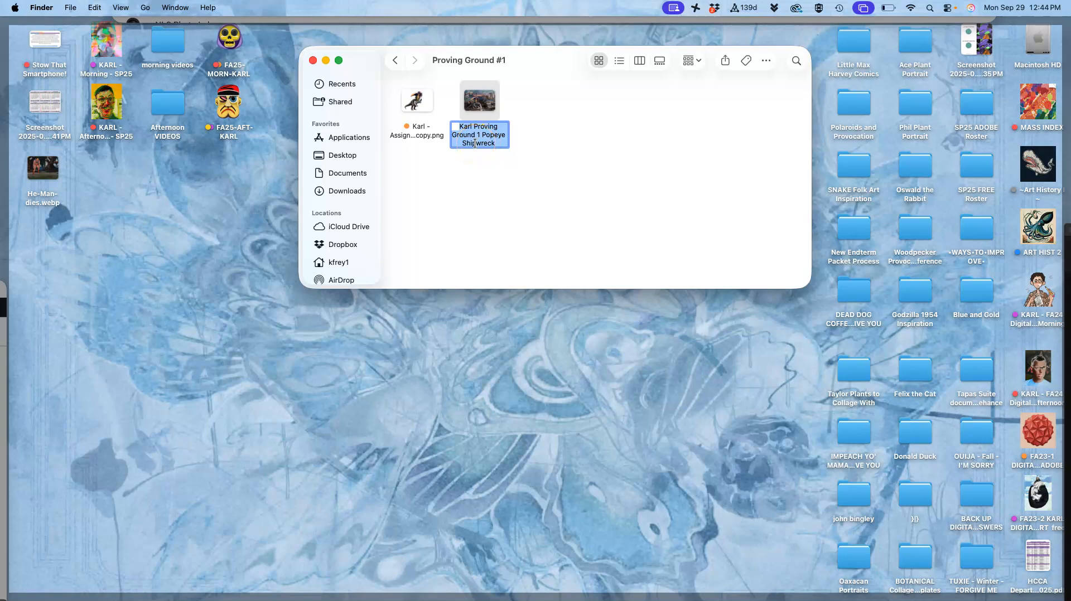
pyautogui.click(528, 150)
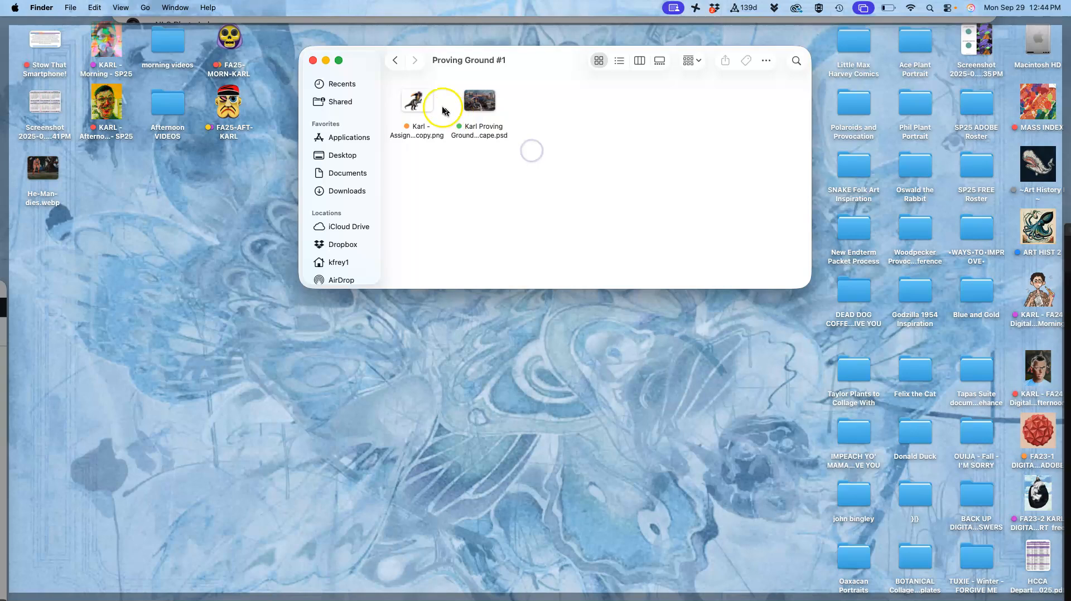
pyautogui.doubleClick(479, 100)
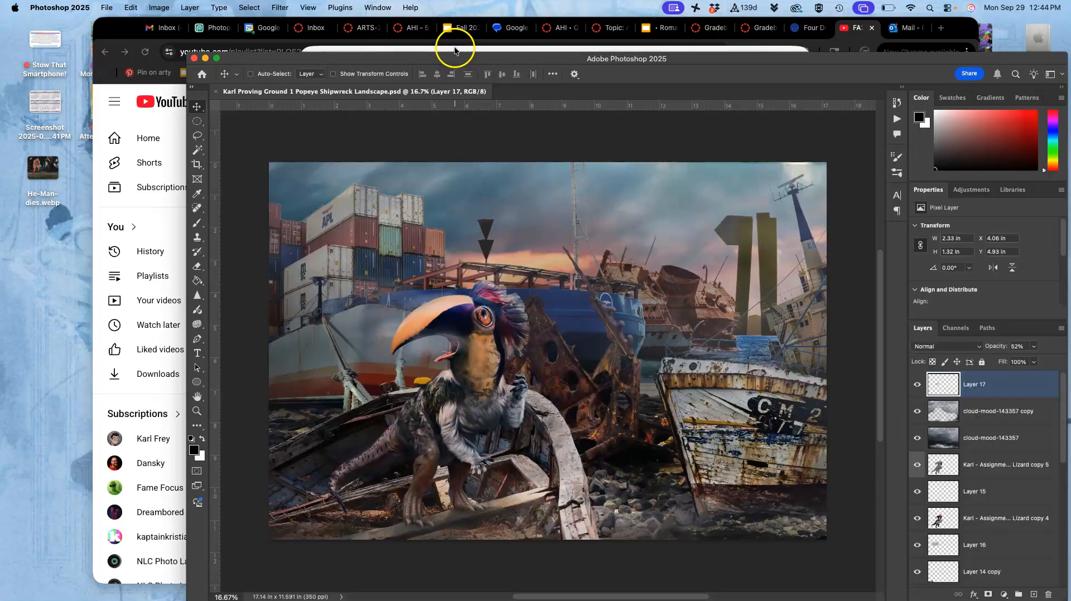
# - Try to place the bird lizard PNG from the Proving Ground #1 folder into the landscape document
pyautogui.click(455, 50)
pyautogui.moveTo(417, 101); pyautogui.dragTo(572, 333)
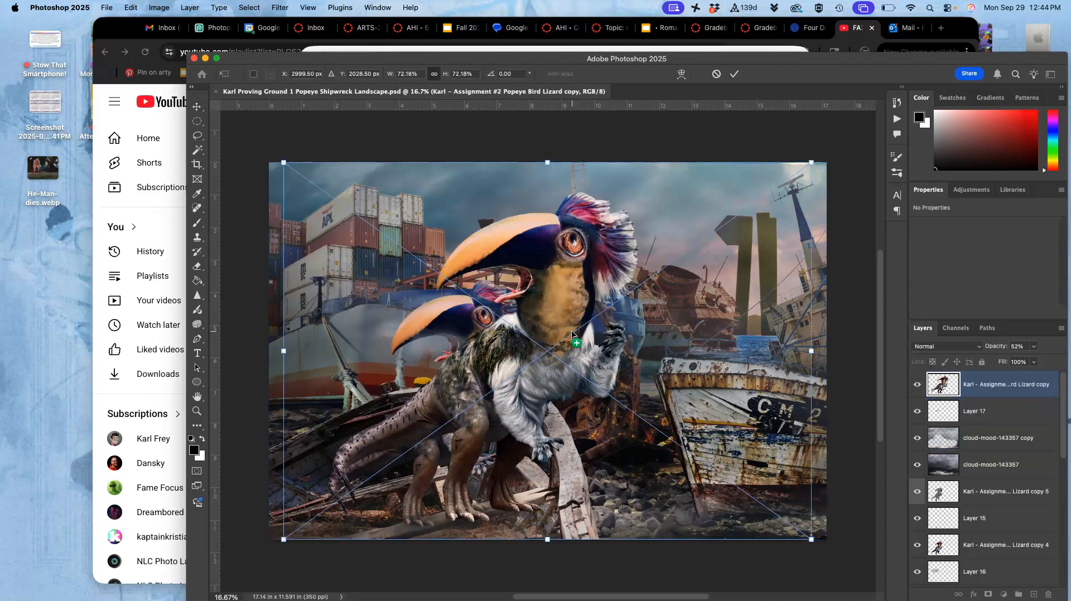
pyautogui.press('Escape')
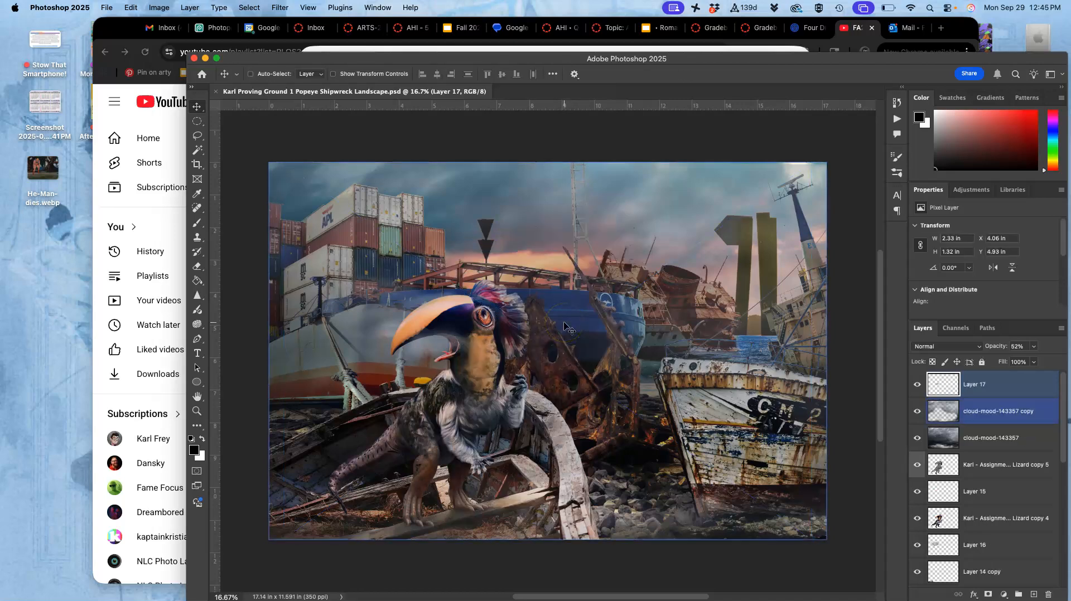
# - Hide Layer 17, both cloud-mood-143357 layers, Lizard copy 5, Layer 15 and Lizard copy 4
pyautogui.click(915, 385)
pyautogui.click(918, 412)
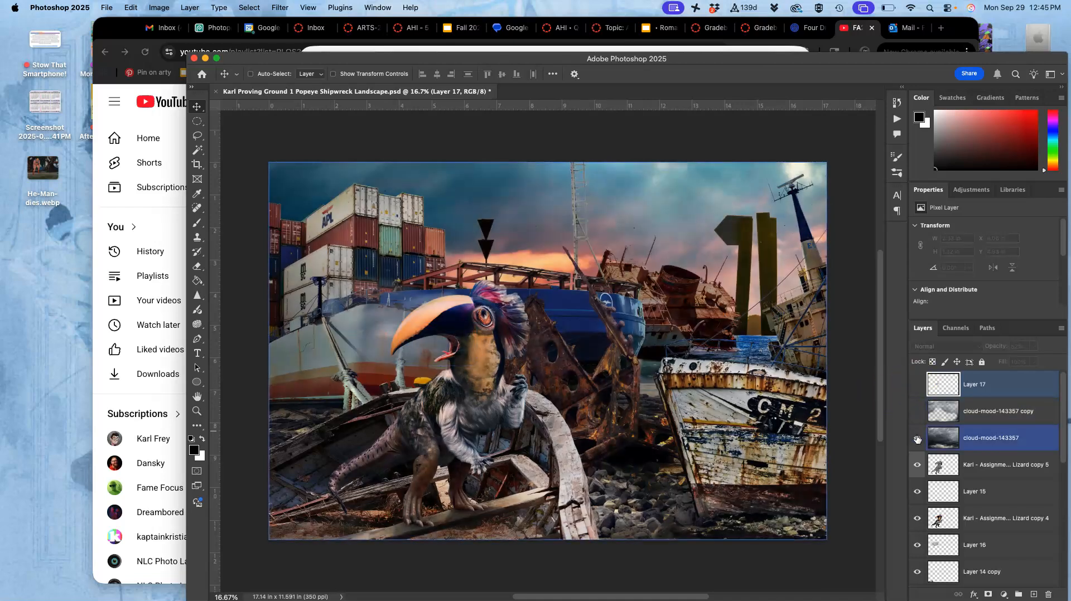
pyautogui.click(917, 439)
pyautogui.click(920, 466)
pyautogui.scroll(-1, 922, 455)
pyautogui.click(917, 439)
pyautogui.click(917, 465)
pyautogui.click(916, 492)
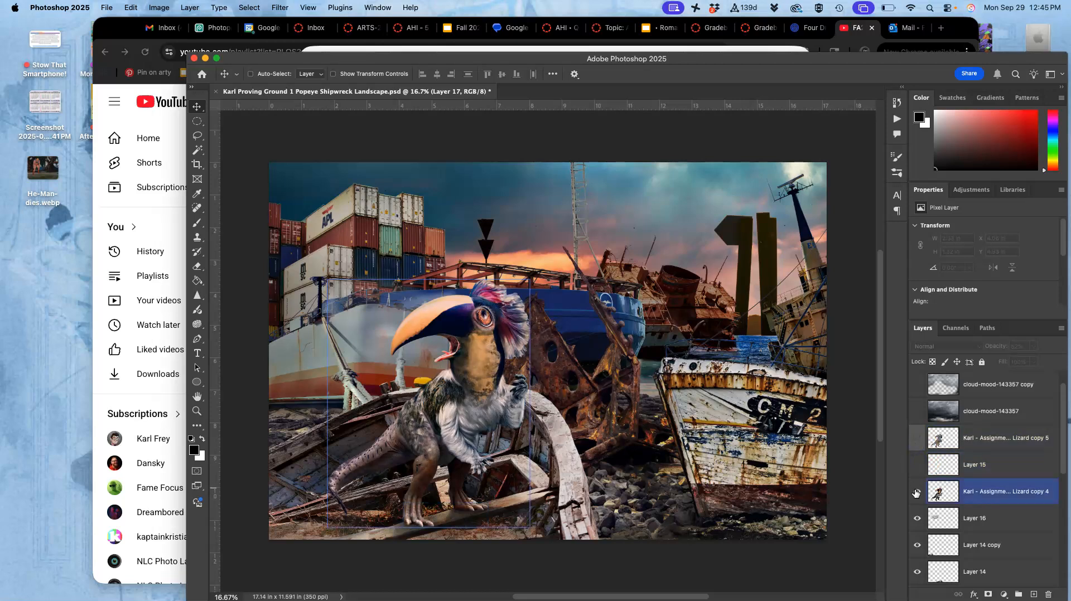
pyautogui.click(915, 493)
pyautogui.scroll(-2, 917, 480)
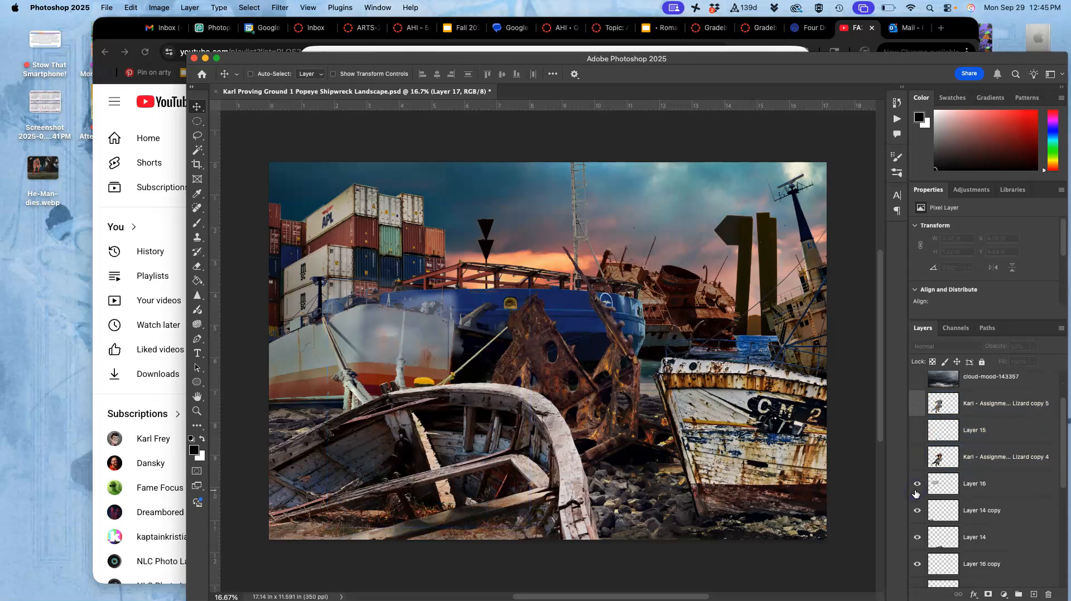
# - Toggle the NON DESTRUCTIVE OVERLAY layer's visibility to compare the landscape with and without it
pyautogui.click(918, 453)
pyautogui.click(917, 454)
pyautogui.scroll(-5, 918, 456)
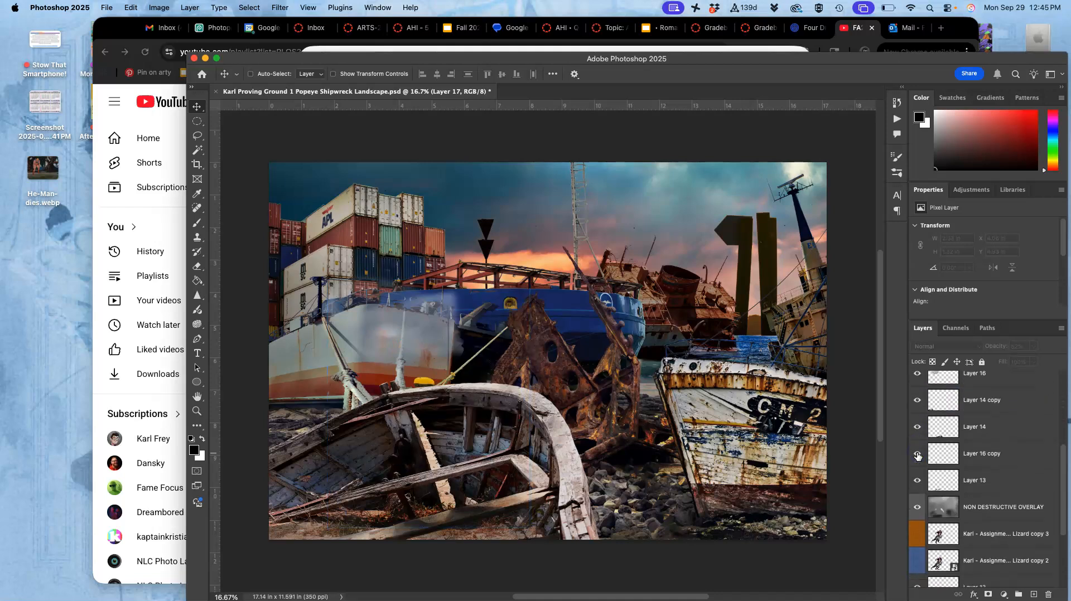
pyautogui.click(917, 483)
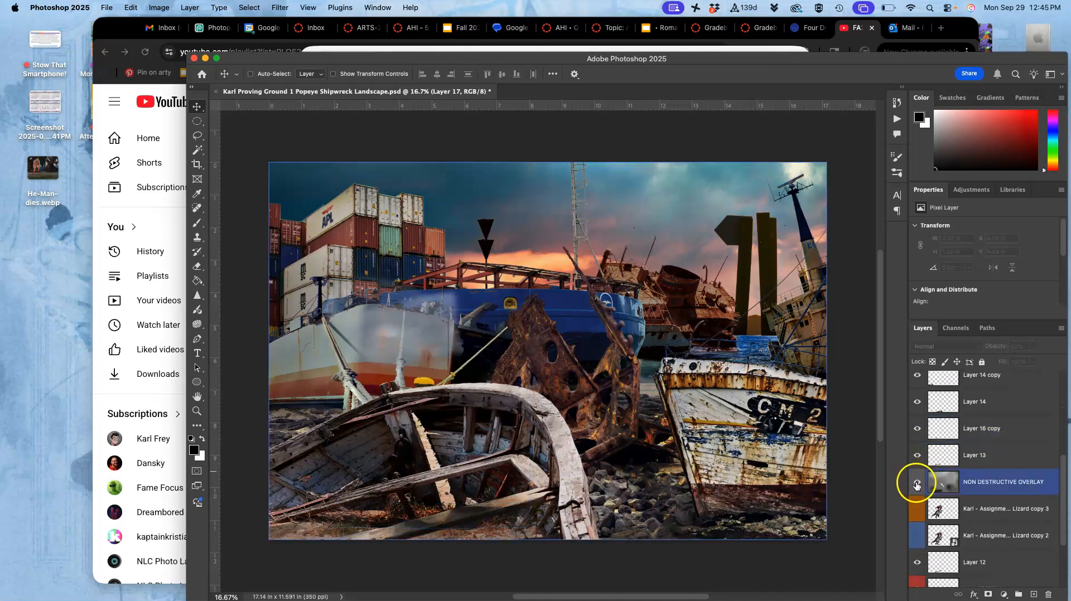
pyautogui.click(917, 484)
pyautogui.click(917, 485)
pyautogui.click(916, 484)
pyautogui.click(916, 484)
pyautogui.click(917, 465)
# - Show Lizard copy 4 and hide Layer 16, Layer 14 copy, Layer 14, Layer 16 copy, Layer 13 and the NON DESTRUCTIVE OVERLAY layer
pyautogui.scroll(5, 916, 437)
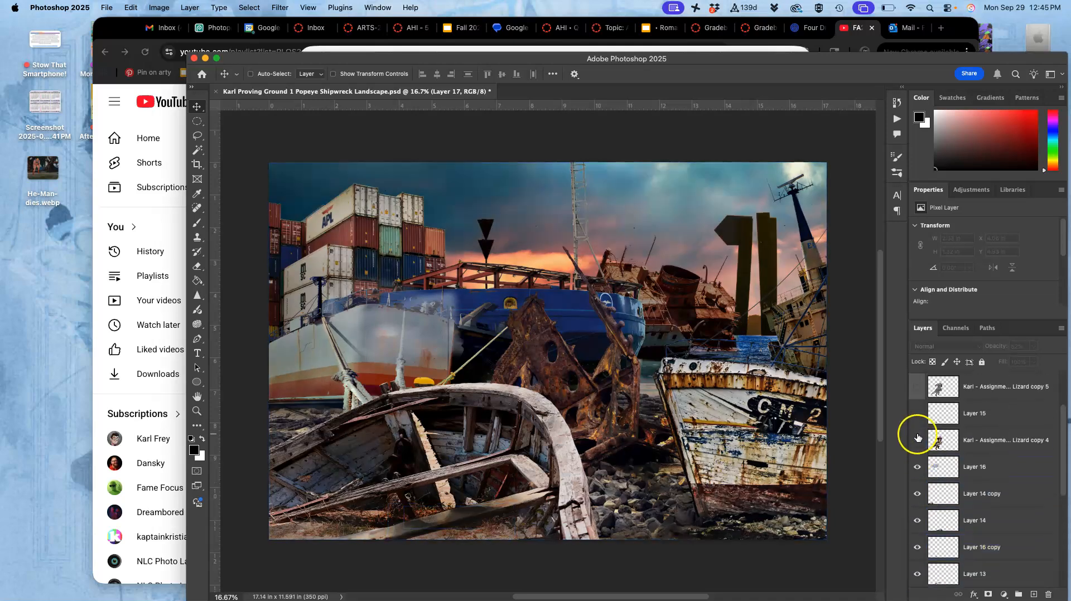
pyautogui.click(915, 444)
pyautogui.click(919, 477)
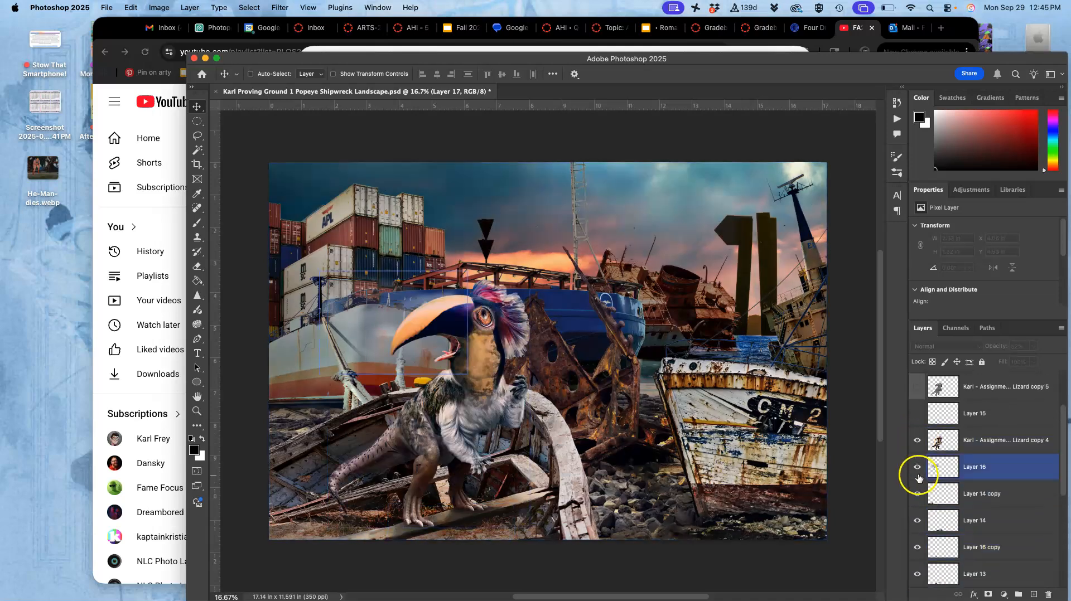
pyautogui.moveTo(917, 470); pyautogui.dragTo(918, 520)
pyautogui.click(919, 547)
pyautogui.scroll(-2, 919, 552)
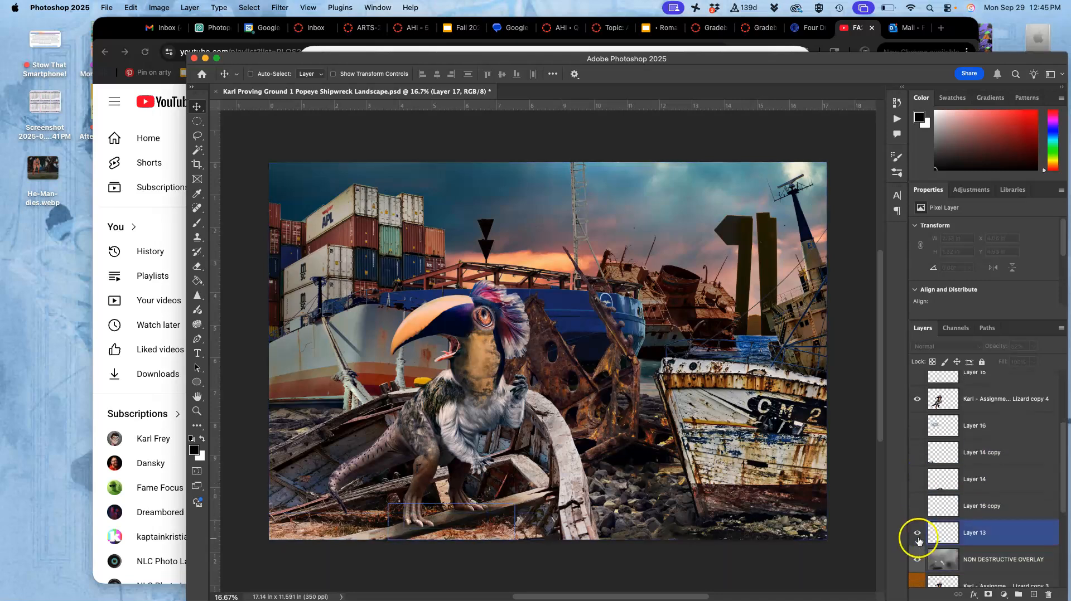
pyautogui.scroll(-3, 921, 497)
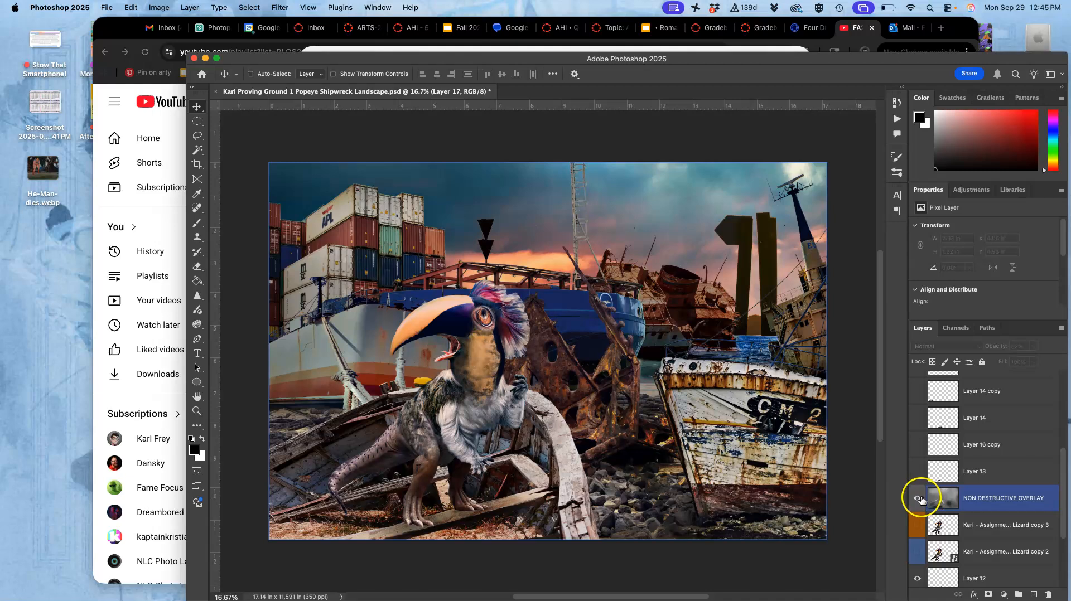
pyautogui.click(919, 499)
# - Hide Layer 12 and toggle the boat-2527204 copy layer off and back on
pyautogui.scroll(-1, 940, 519)
pyautogui.scroll(1, 940, 519)
pyautogui.scroll(-2, 935, 517)
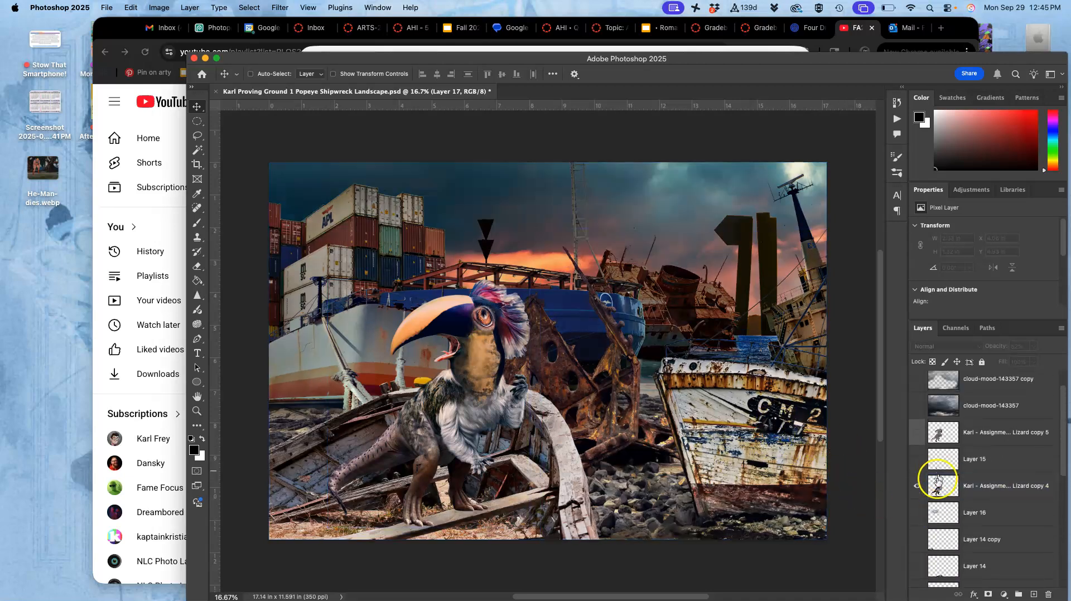
pyautogui.scroll(-2, 930, 516)
pyautogui.click(929, 519)
pyautogui.scroll(-3, 928, 502)
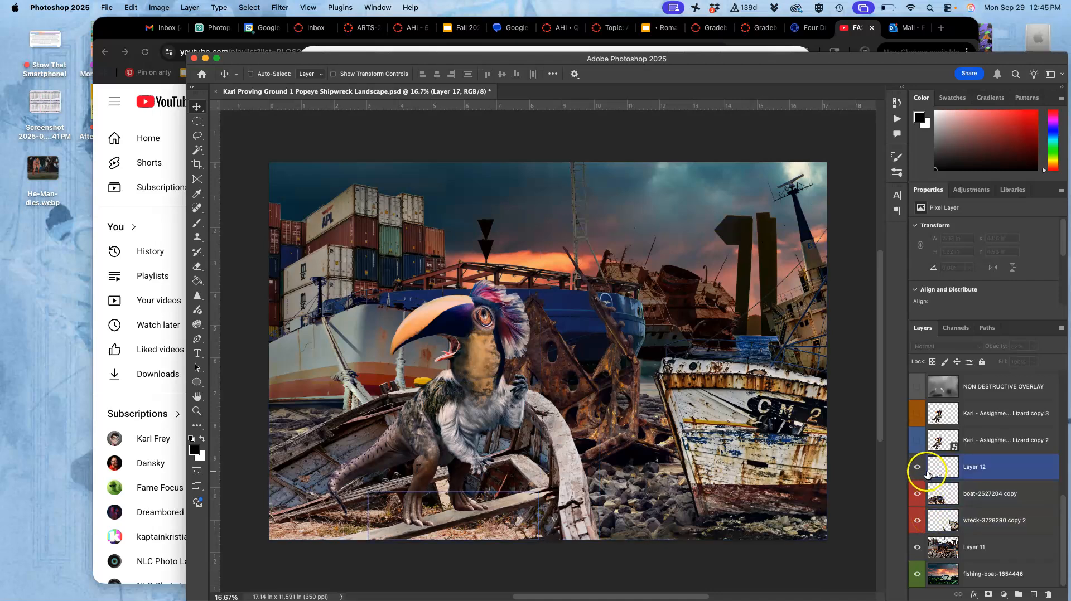
pyautogui.click(921, 470)
pyautogui.click(920, 486)
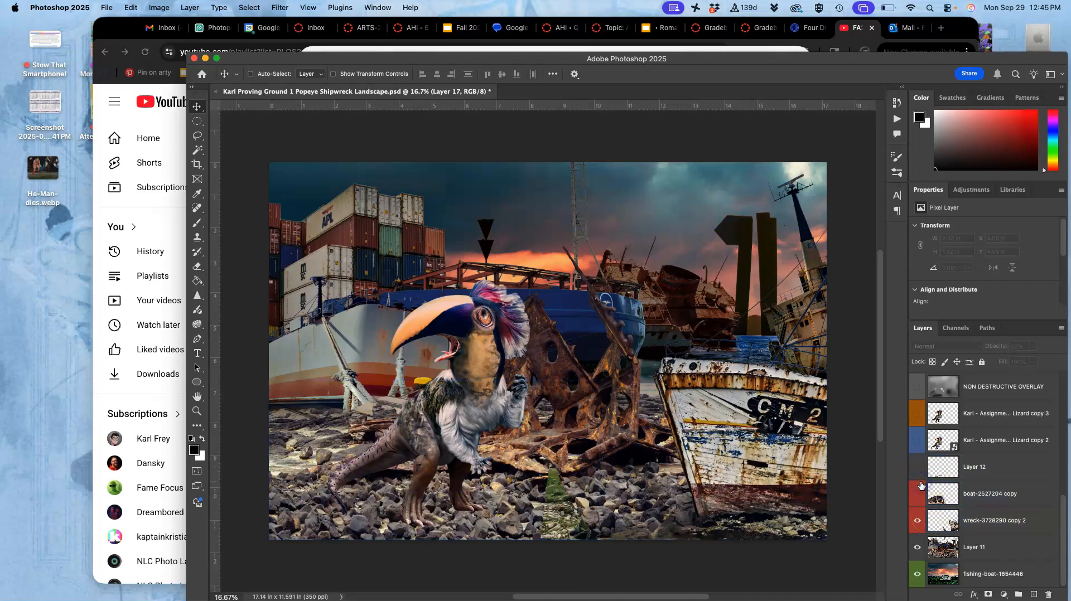
pyautogui.click(917, 492)
pyautogui.click(917, 468)
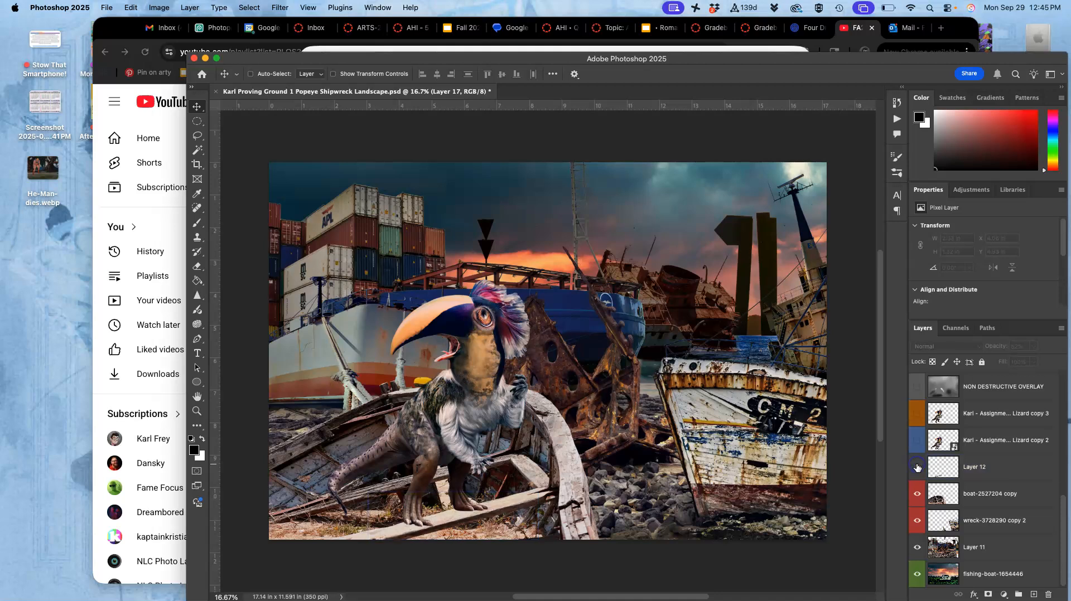
# - Hide the Lizard copy 4 creature layer so only the landscape layers show
pyautogui.scroll(5, 918, 449)
pyautogui.scroll(1, 921, 450)
pyautogui.click(918, 435)
# - Hide the boat-2527204 copy and wreck-3728290 copy 2 foreground layers
pyautogui.scroll(-6, 931, 490)
pyautogui.click(926, 516)
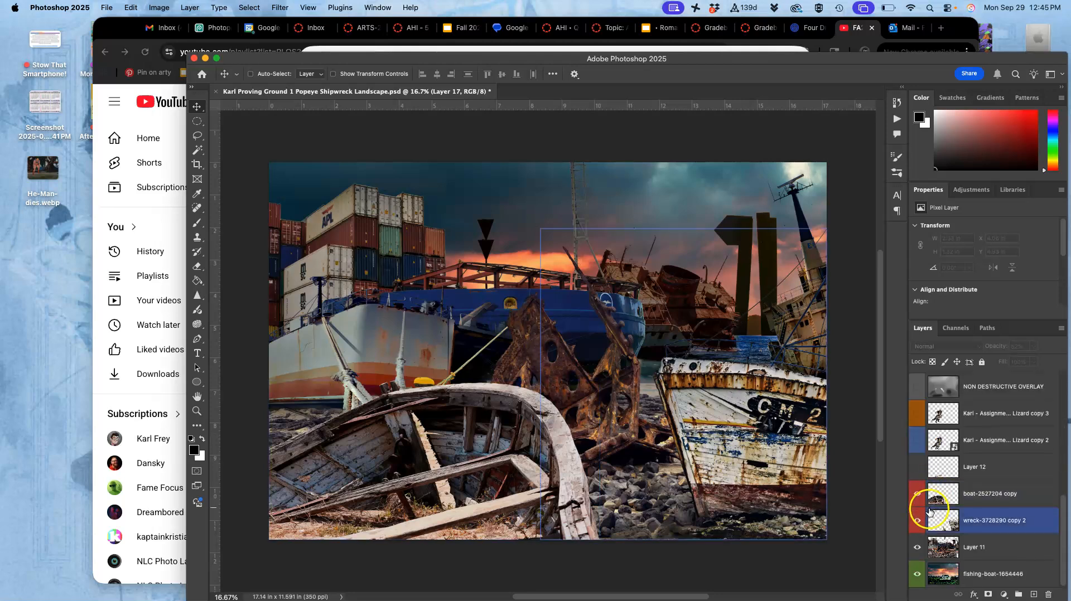
pyautogui.click(919, 496)
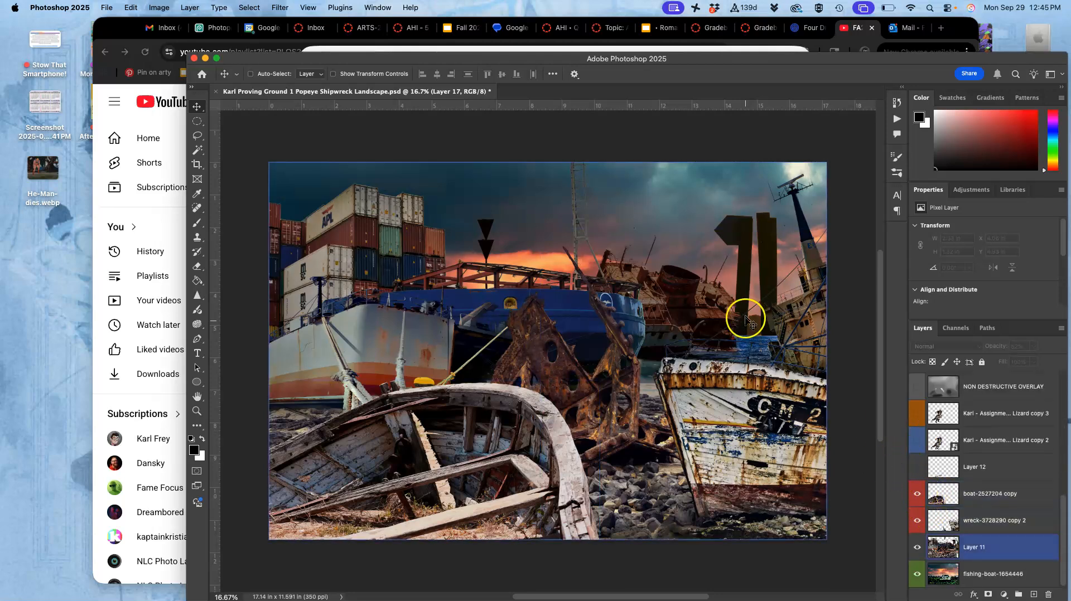
pyautogui.click(918, 493)
pyautogui.click(917, 523)
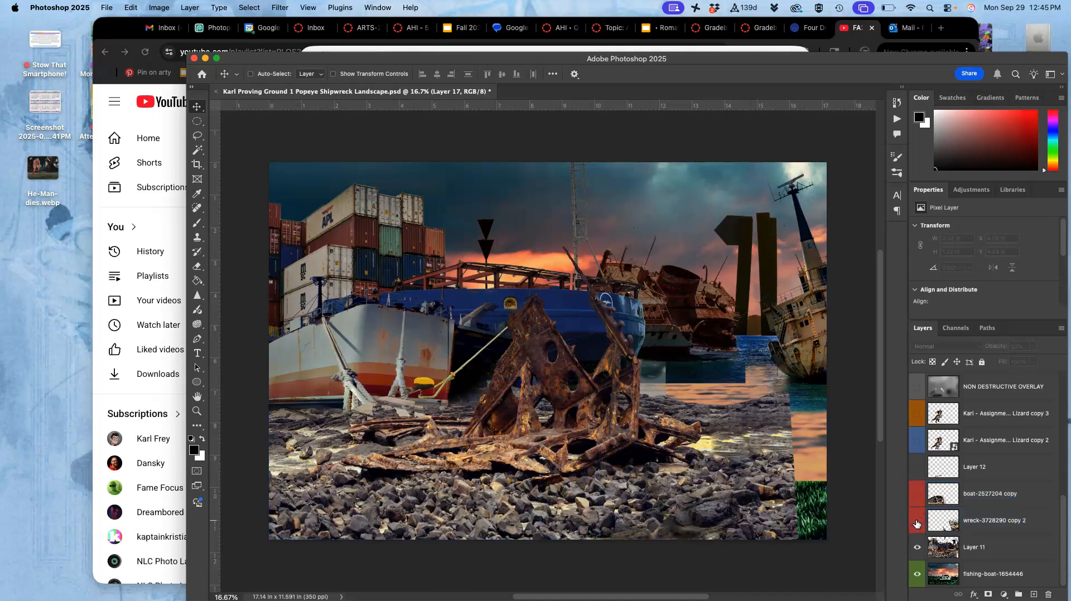
# - Isolate the fishing-boat-1654446 background by hiding Layer 11, toggle the background off and on, and show Layer 11 again
pyautogui.click(915, 548)
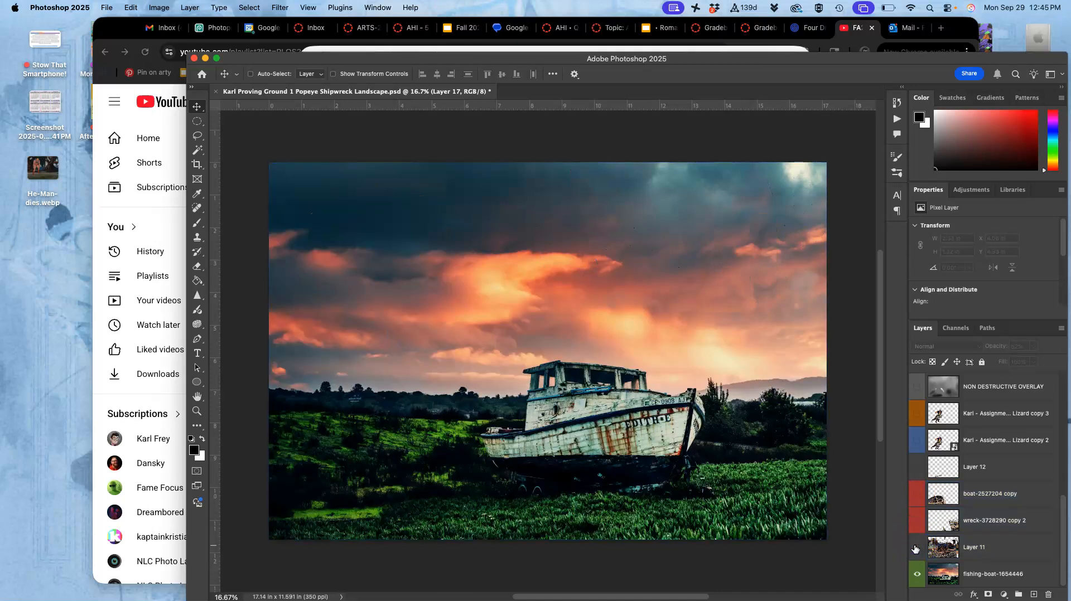
pyautogui.click(918, 574)
pyautogui.click(917, 574)
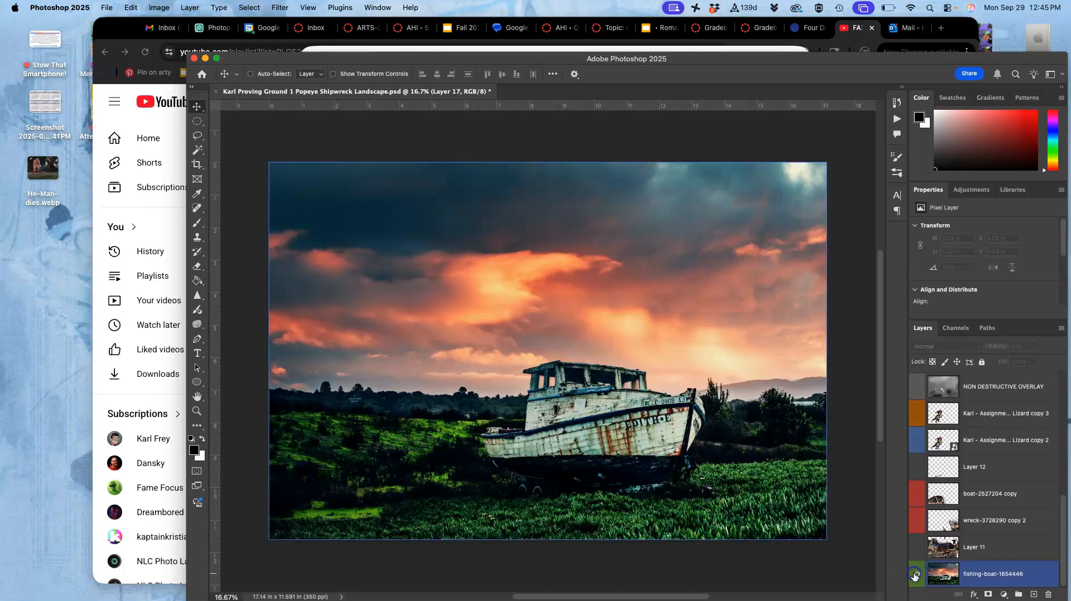
pyautogui.click(915, 548)
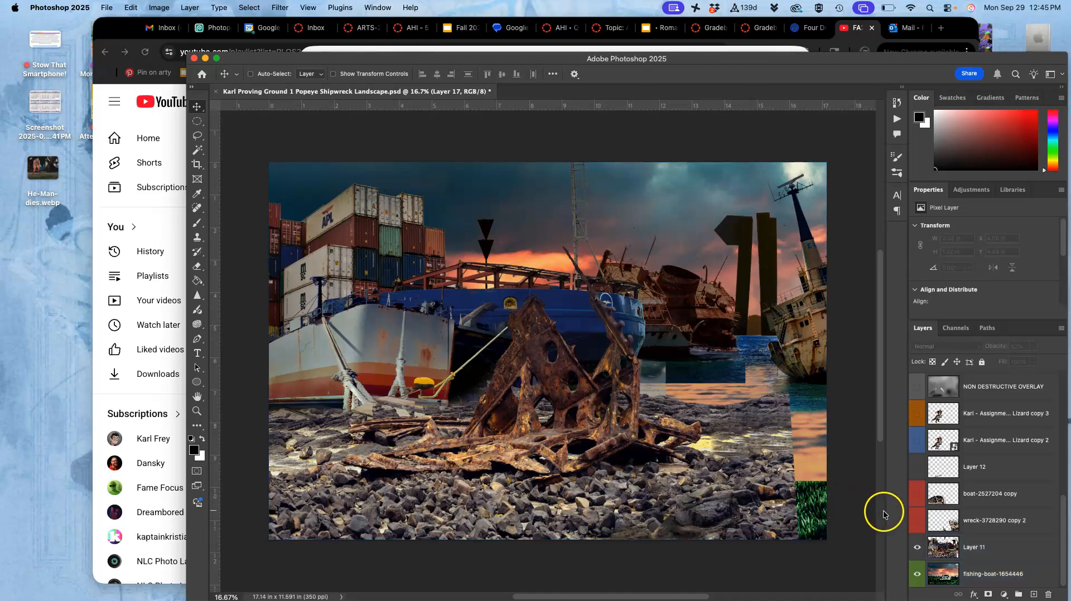
# - Show the wreck-3728290 copy 2 and boat-2527204 copy layers again and toggle Layer 12 on and off
pyautogui.click(900, 521)
pyautogui.click(917, 525)
pyautogui.click(917, 495)
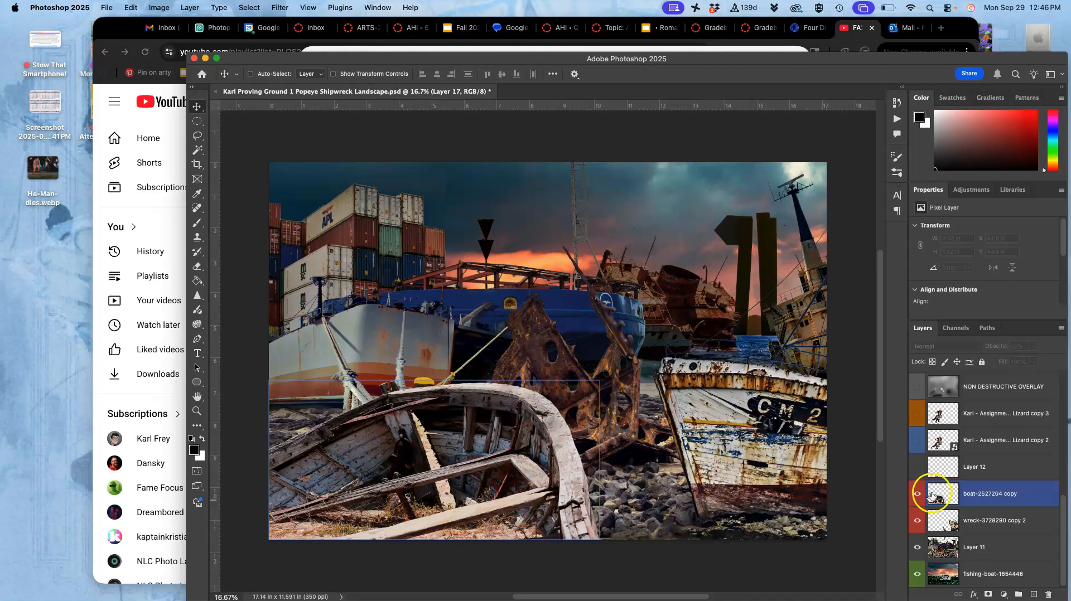
pyautogui.click(916, 469)
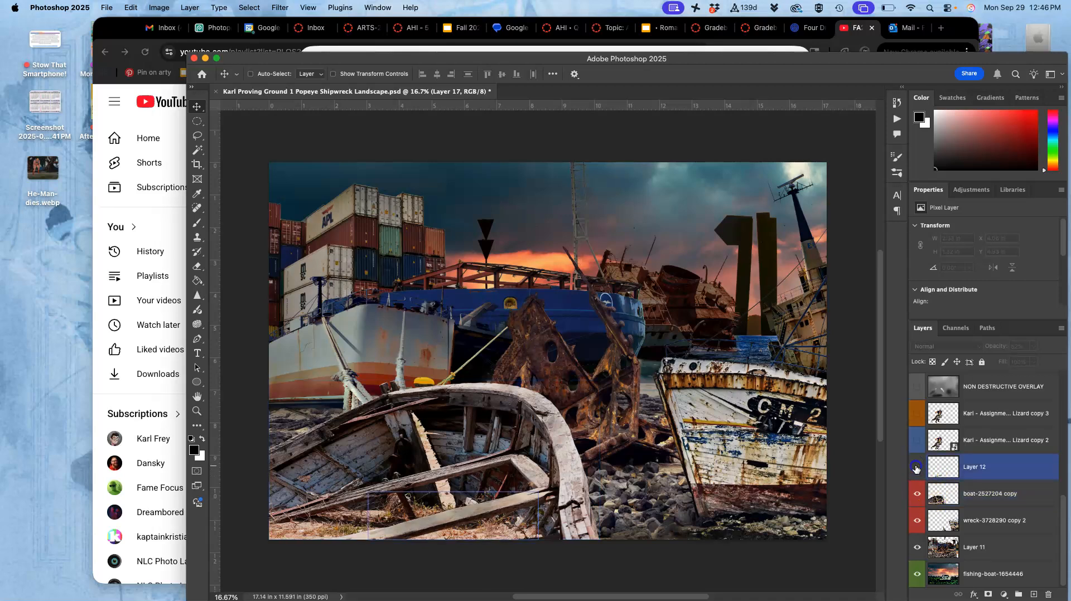
pyautogui.click(917, 468)
# - Try the Lizard copy 5 and Lizard copy 4 layers in turn, leaving only the Lizard copy 2 creature layer showing
pyautogui.scroll(10, 921, 452)
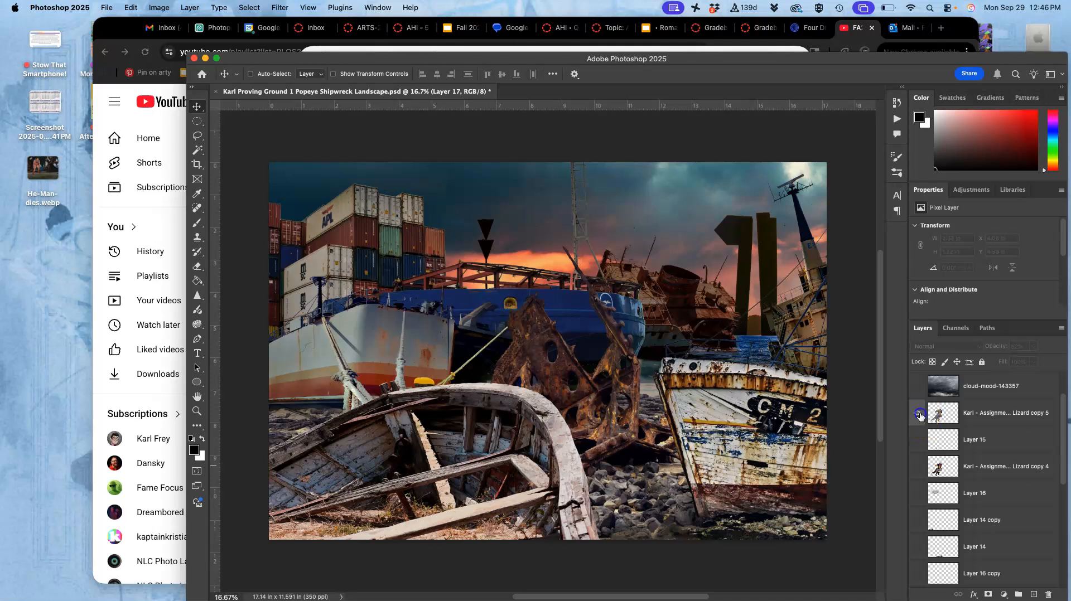
pyautogui.click(921, 415)
pyautogui.click(921, 412)
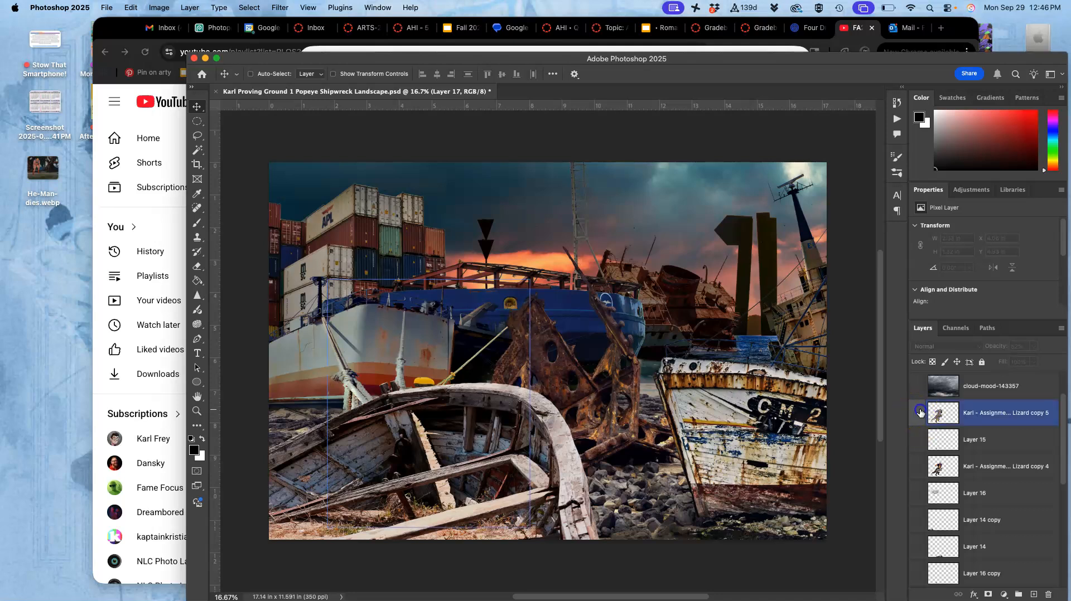
pyautogui.click(920, 467)
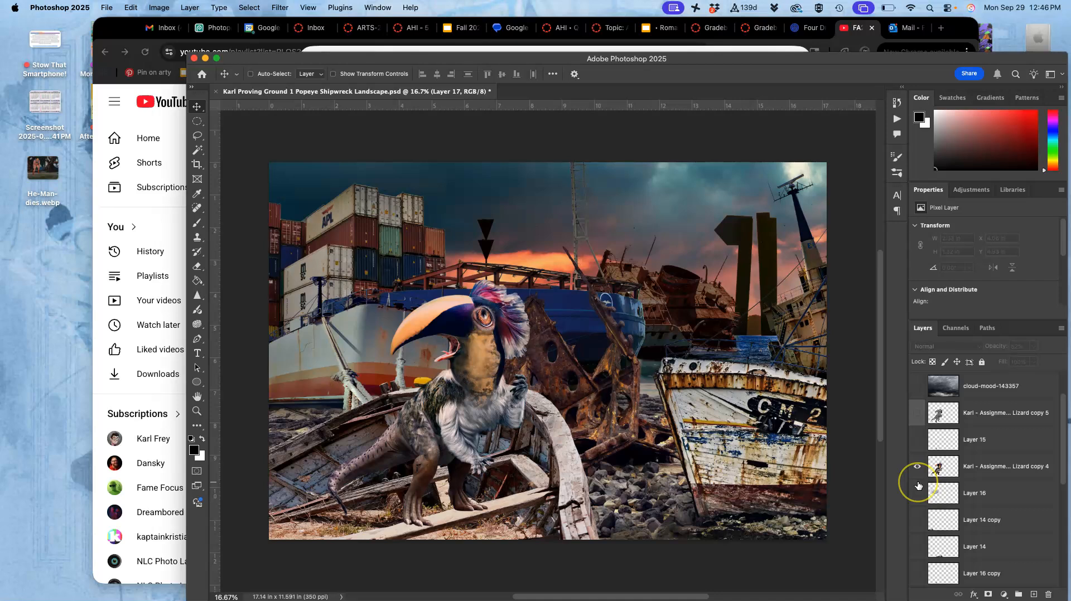
pyautogui.scroll(-5, 919, 484)
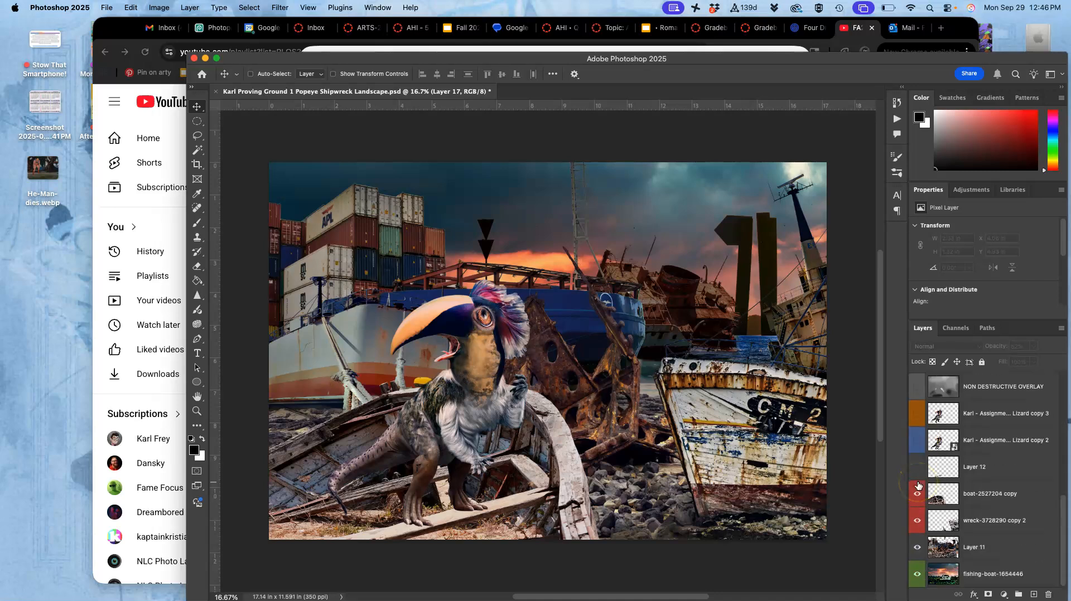
pyautogui.click(920, 442)
pyautogui.scroll(5, 921, 438)
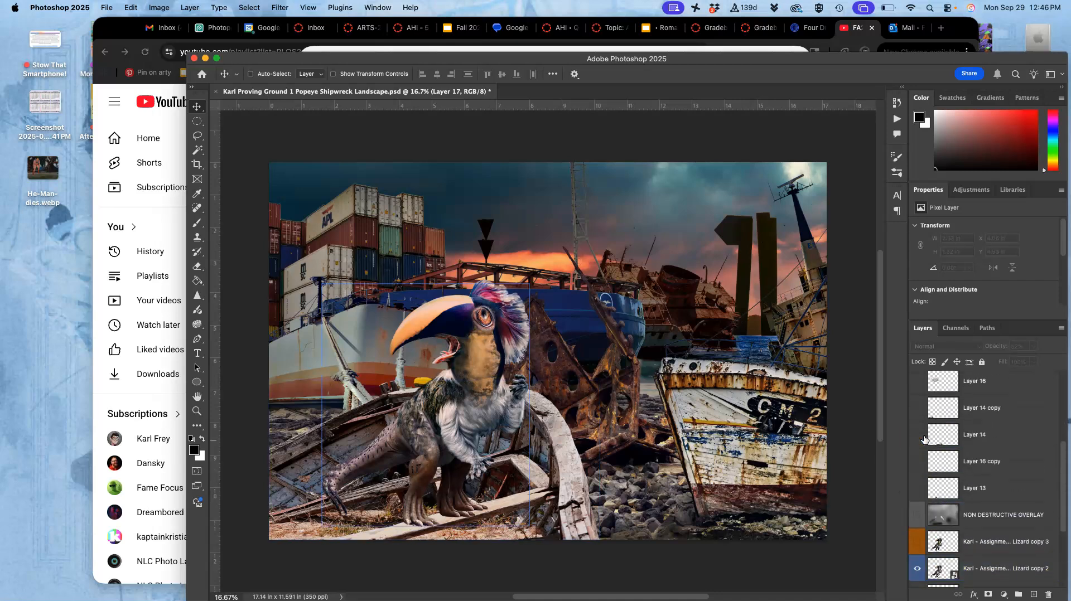
pyautogui.click(915, 403)
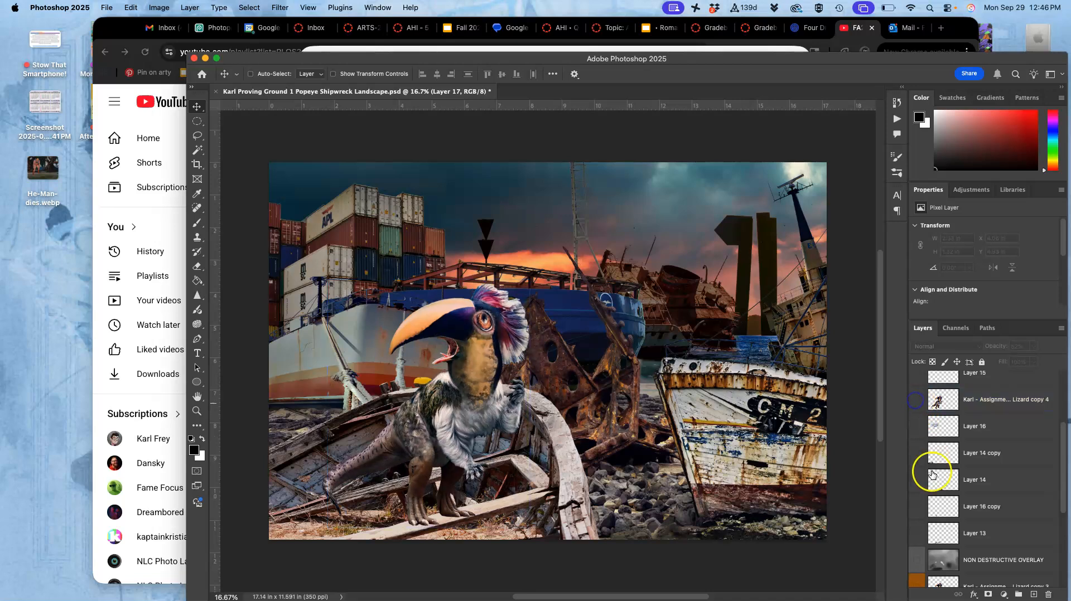
pyautogui.scroll(-3, 929, 465)
pyautogui.click(952, 491)
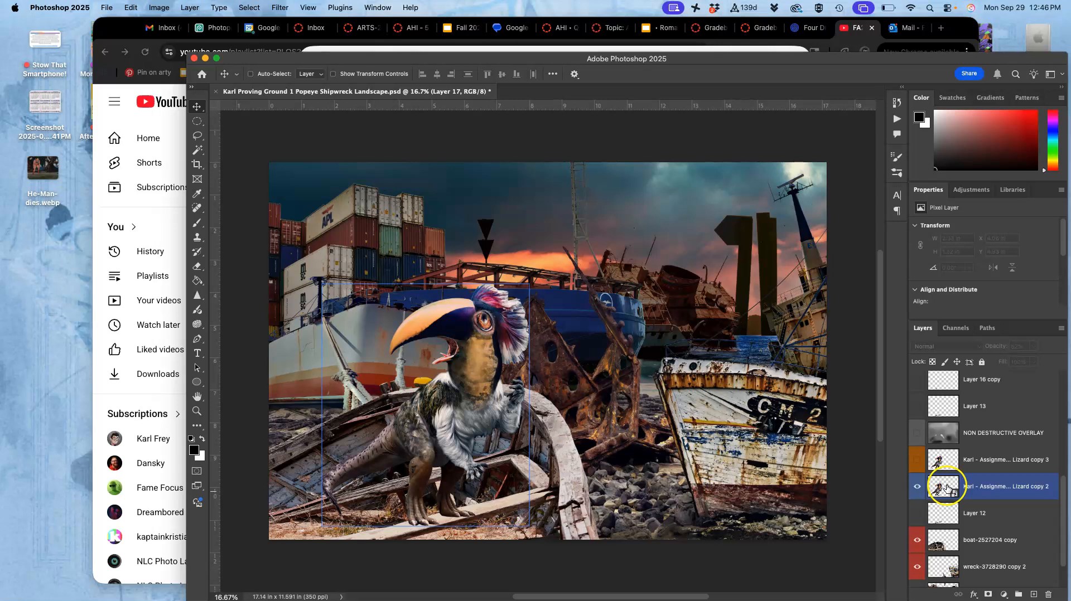
# - Compare Lizard copy 3 against Lizard copy 2 by toggling it repeatedly, leaving copy 3 shown and copy 2 hidden
pyautogui.click(917, 460)
pyautogui.click(917, 461)
pyautogui.click(918, 460)
pyautogui.click(918, 460)
pyautogui.click(917, 460)
pyautogui.click(918, 460)
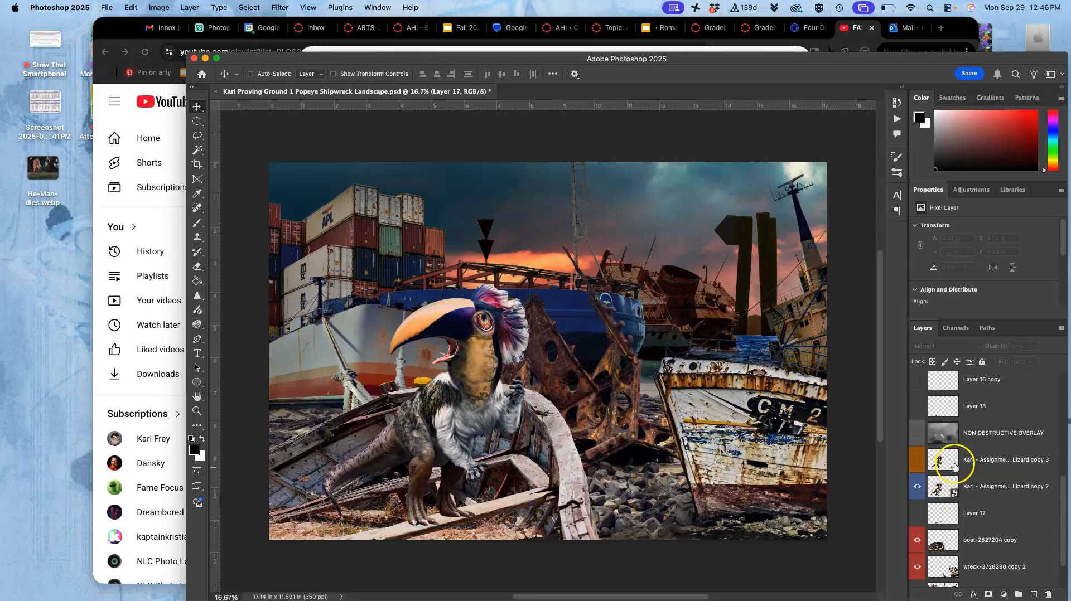
pyautogui.click(918, 460)
pyautogui.click(916, 487)
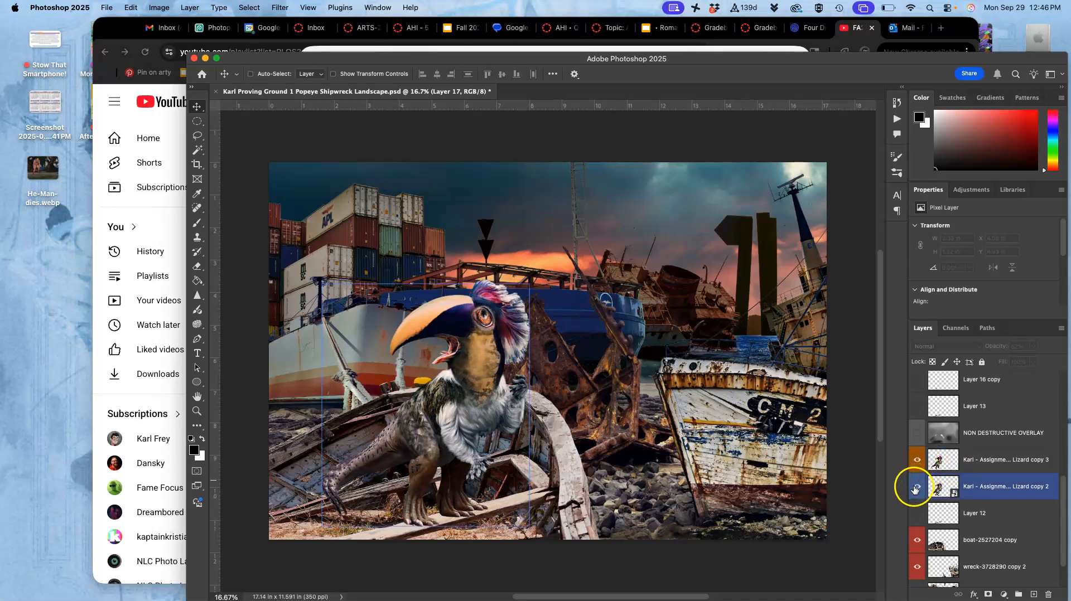
# - Show the NON DESTRUCTIVE OVERLAY layer and set its blend mode to Normal
pyautogui.click(918, 434)
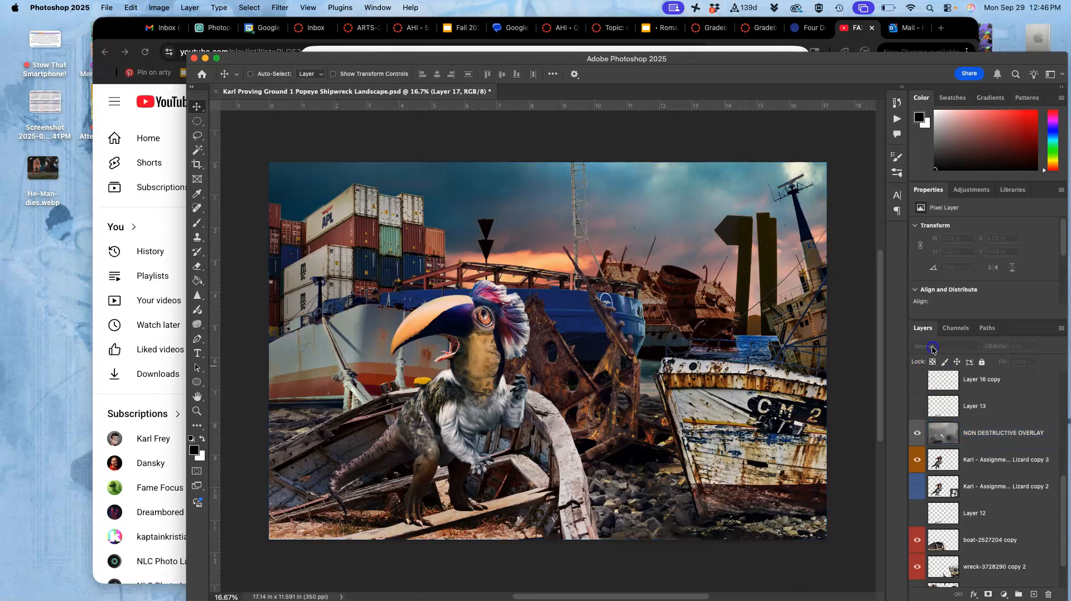
pyautogui.click(986, 436)
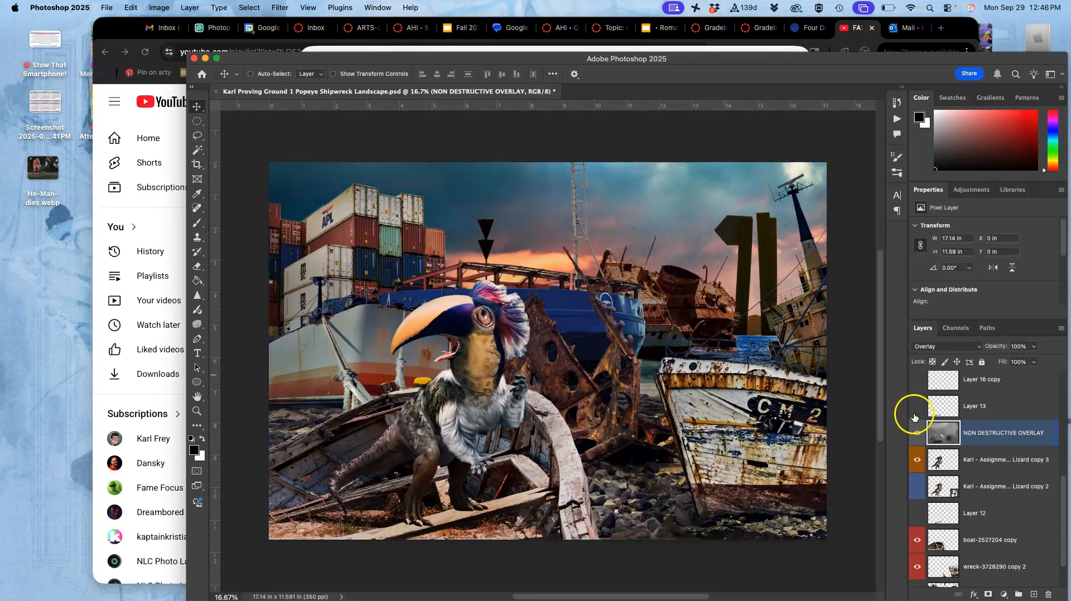
pyautogui.click(942, 350)
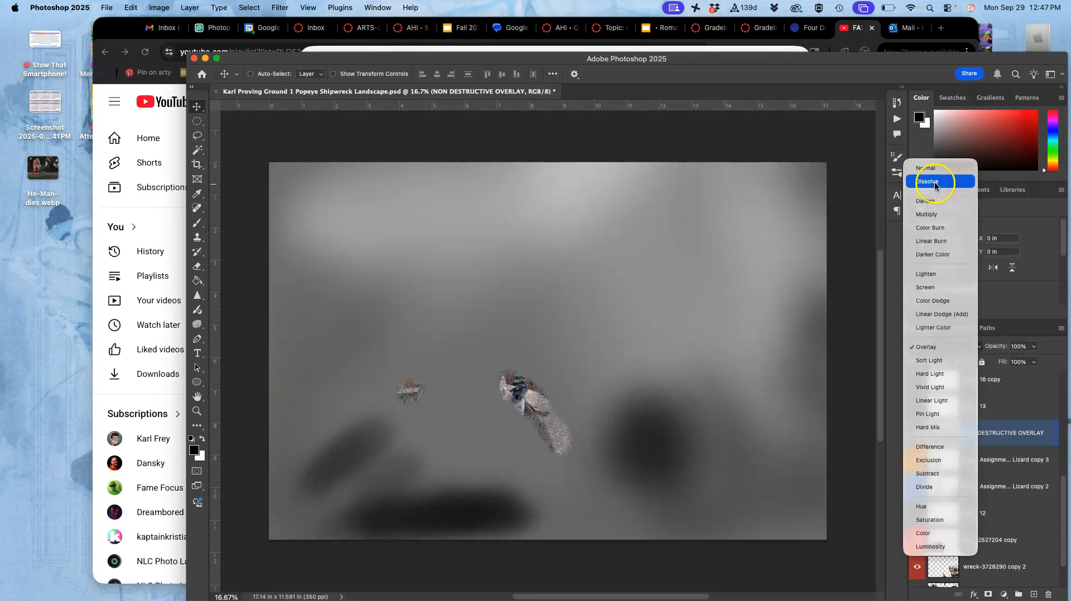
pyautogui.click(935, 168)
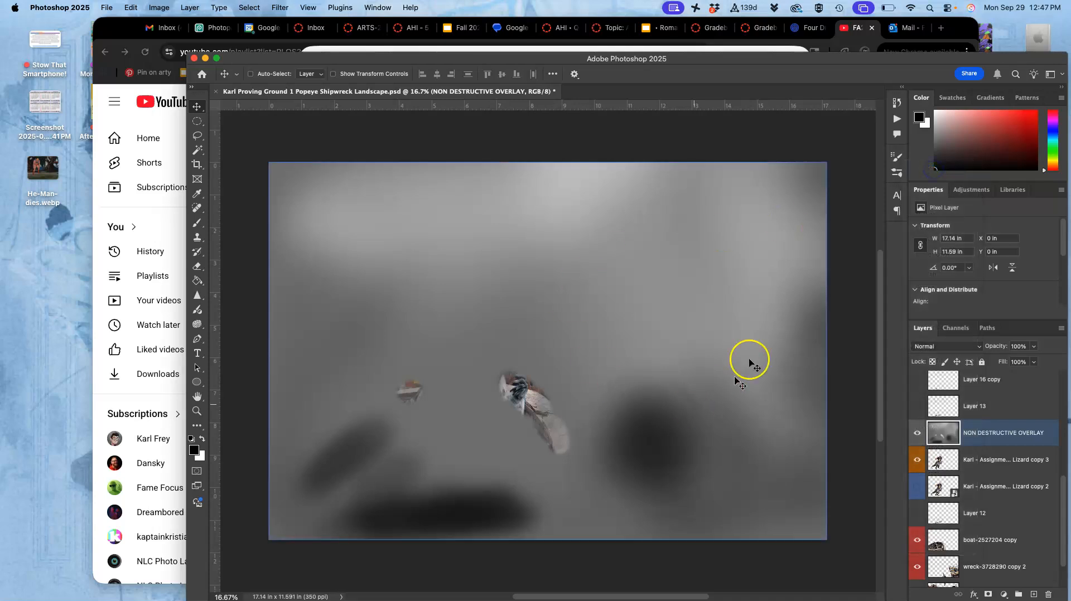
# - Set the NON DESTRUCTIVE OVERLAY layer's blend mode to Overlay and toggle the layer off and on to compare its effect
pyautogui.click(926, 348)
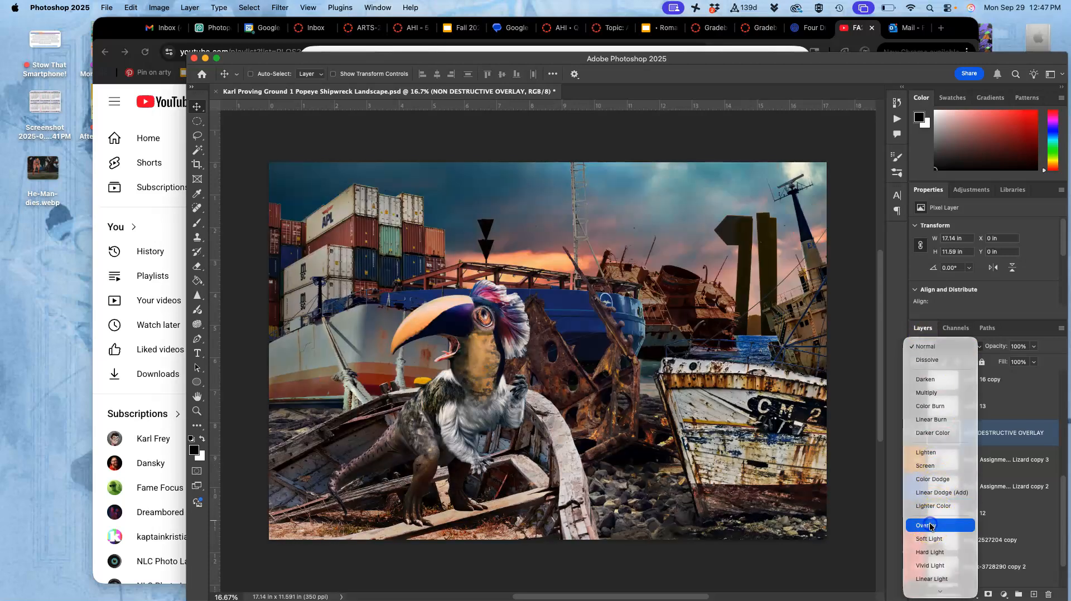
pyautogui.click(929, 525)
pyautogui.click(917, 433)
pyautogui.click(916, 434)
pyautogui.click(917, 434)
pyautogui.click(916, 435)
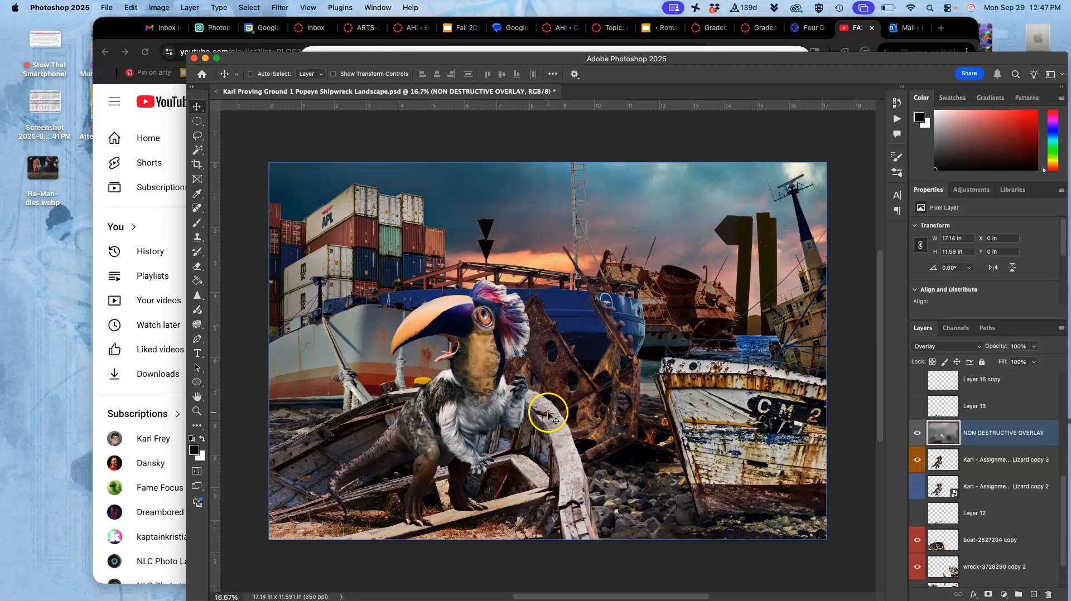
# - Show Layer 13, Layer 16 copy, Layer 14 and Layer 14 copy above the overlay layer
pyautogui.keyDown('shift'); pyautogui.click(913, 408); pyautogui.keyUp('shift')
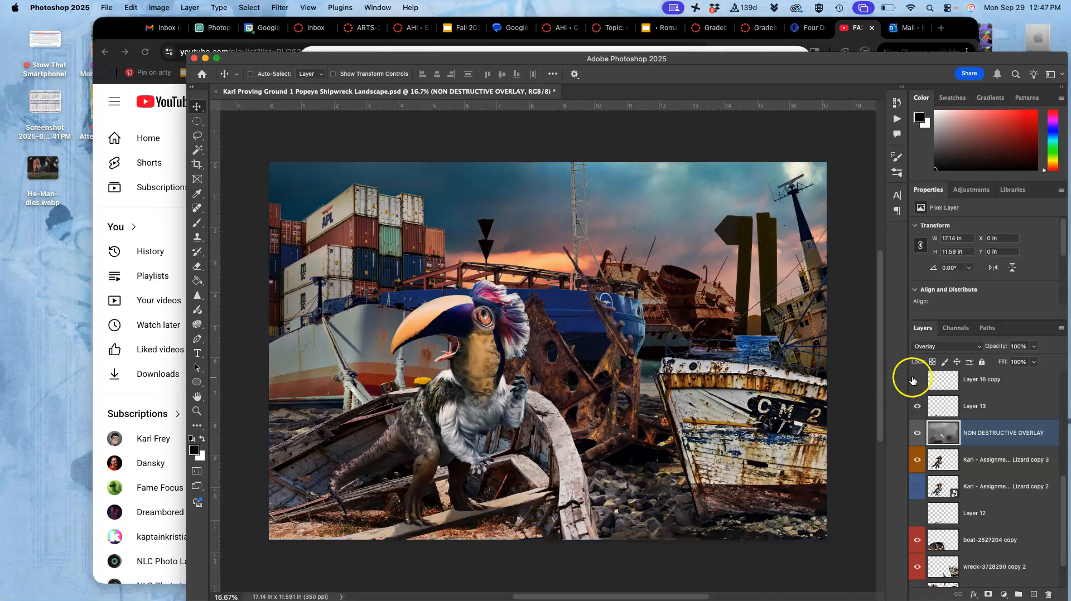
pyautogui.scroll(2, 917, 385)
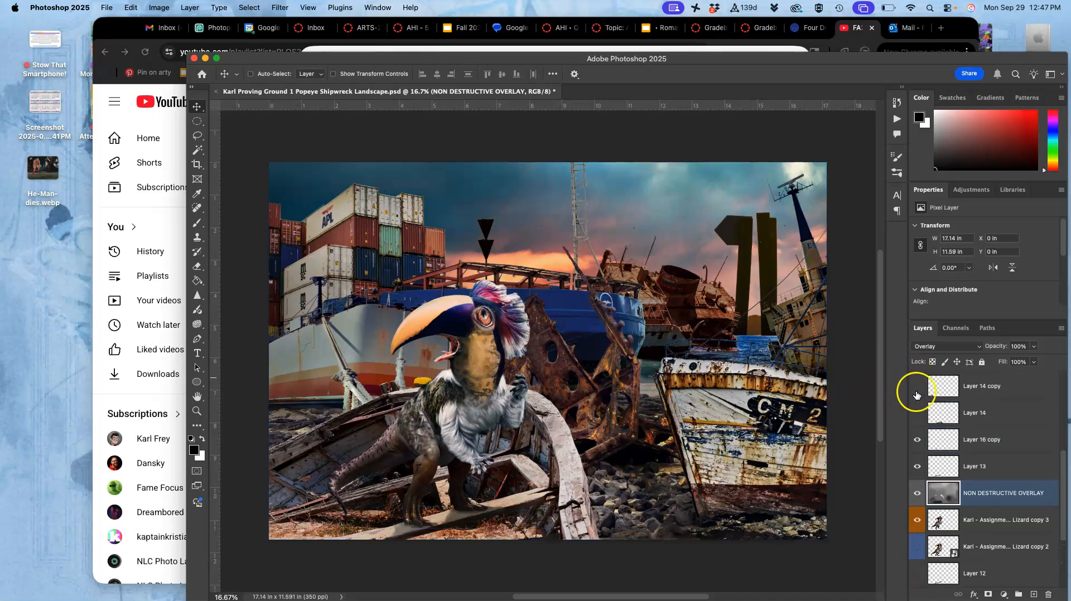
pyautogui.click(915, 414)
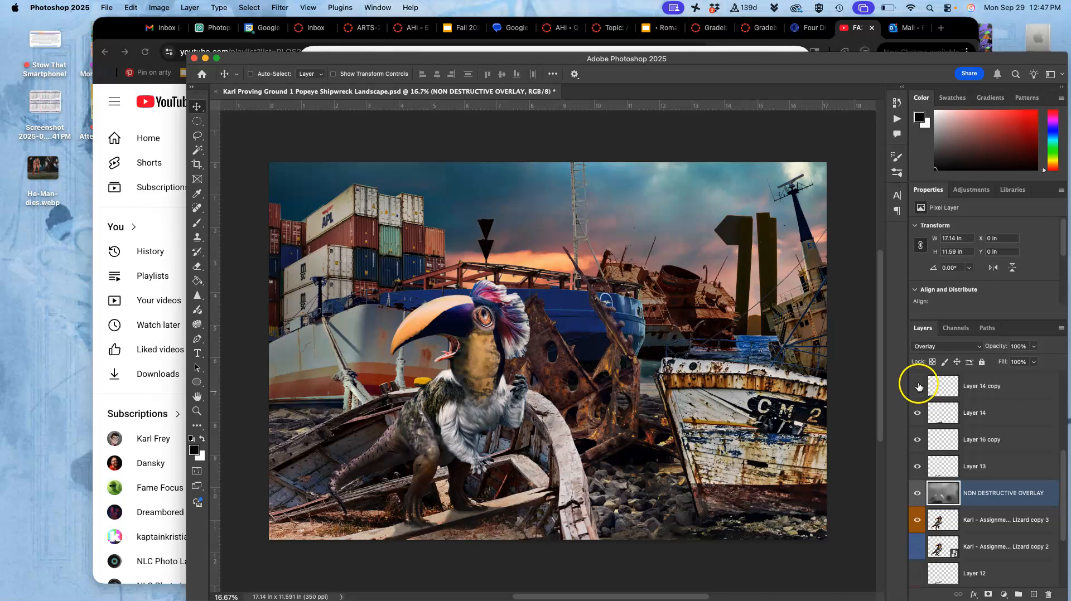
pyautogui.click(919, 386)
# - Show Layer 16 over the creature's beak, toggling it off and on repeatedly to compare its effect
pyautogui.scroll(2, 918, 386)
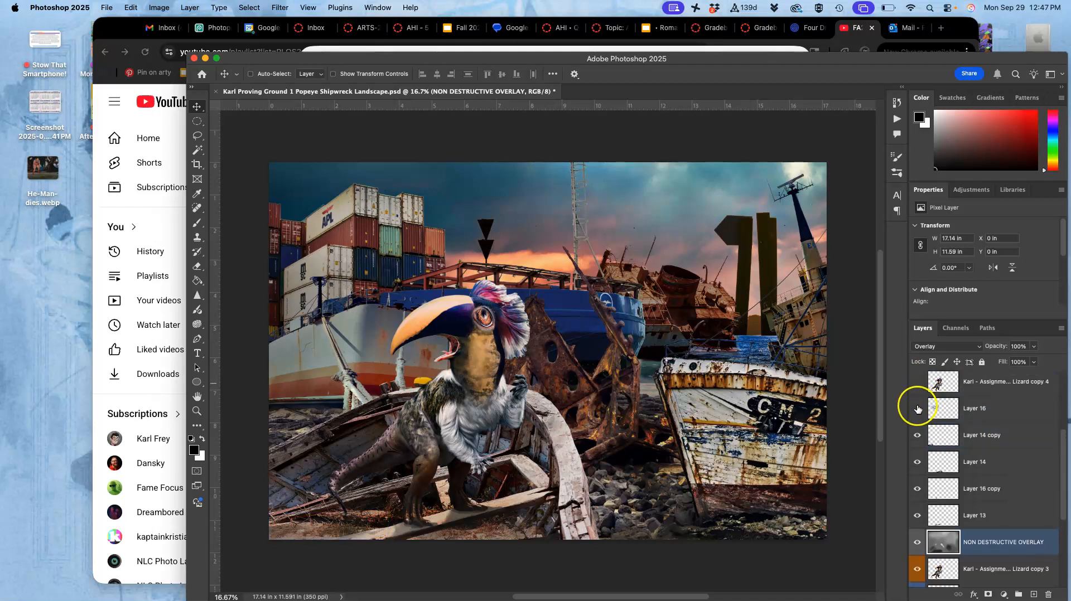
pyautogui.click(917, 410)
pyautogui.click(917, 411)
pyautogui.scroll(1, 917, 411)
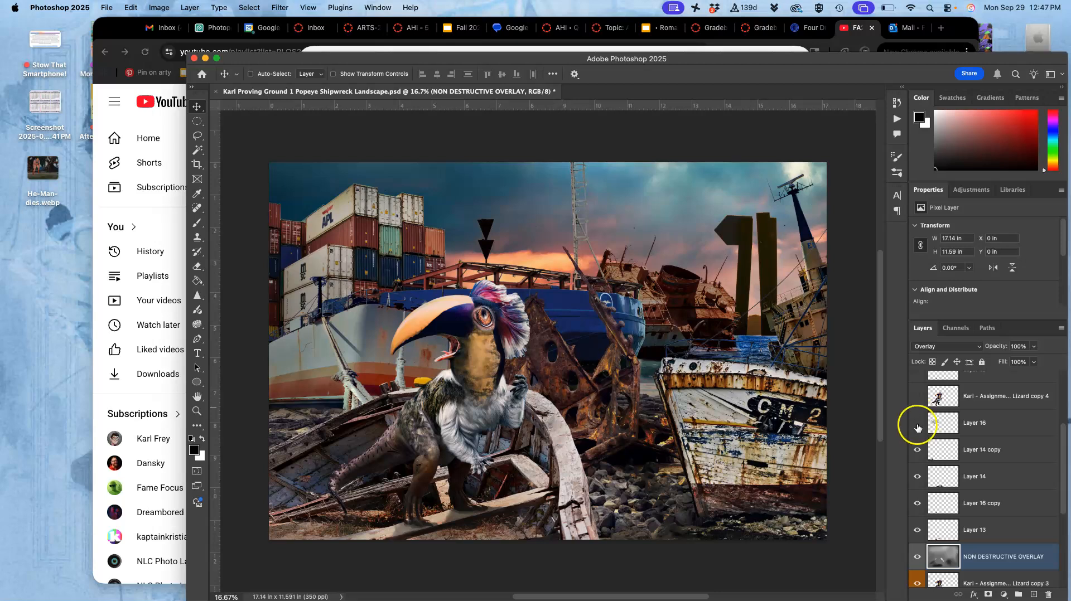
pyautogui.click(918, 424)
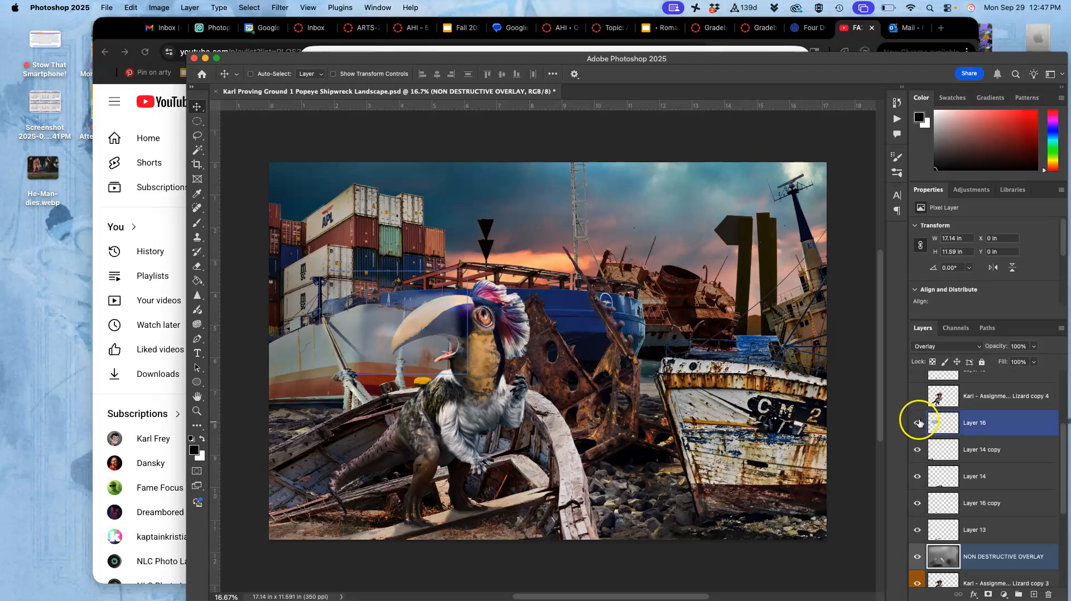
pyautogui.click(919, 422)
pyautogui.click(920, 423)
pyautogui.click(920, 424)
pyautogui.click(920, 424)
pyautogui.click(920, 424)
pyautogui.click(919, 424)
pyautogui.click(920, 424)
pyautogui.click(920, 424)
pyautogui.click(919, 425)
pyautogui.click(919, 424)
# - Show and select the Lizard copy 4 layer, toggling it off and on to compare it with the haze of Layer 16
pyautogui.click(918, 396)
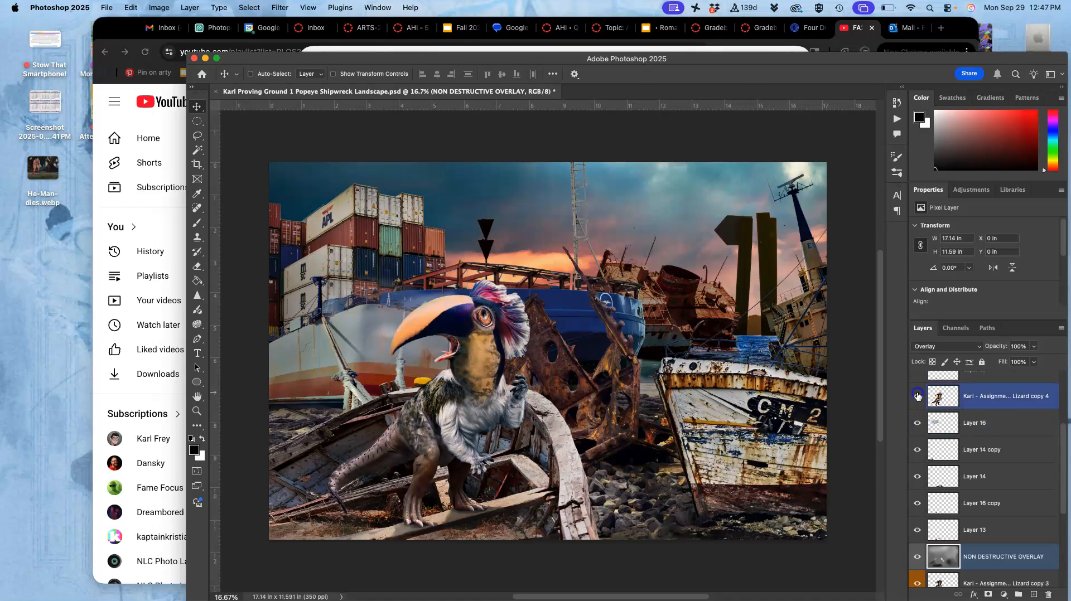
pyautogui.click(918, 396)
pyautogui.click(918, 396)
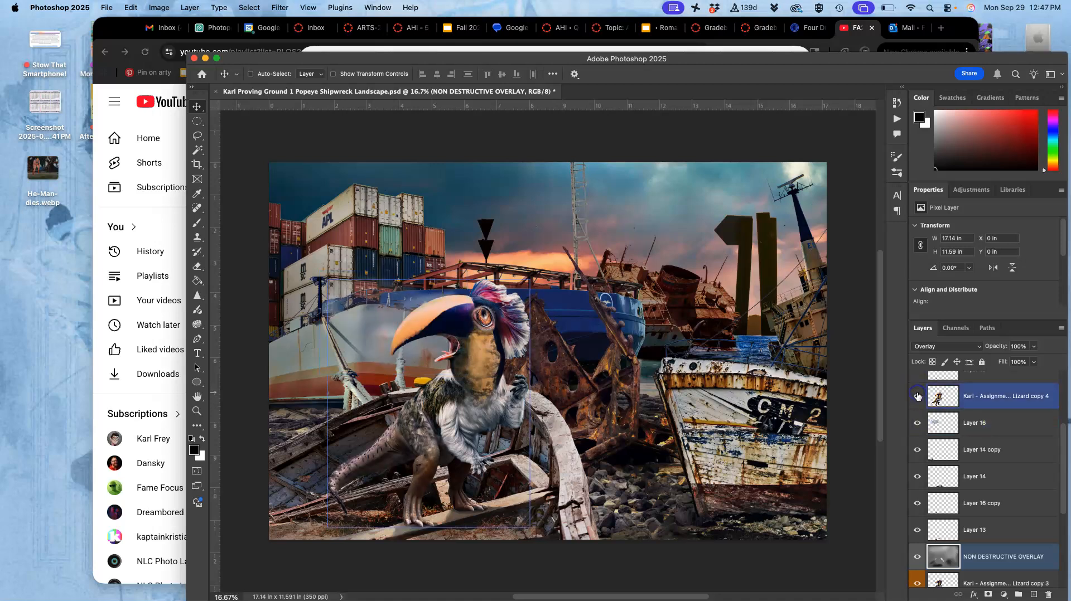
pyautogui.click(969, 399)
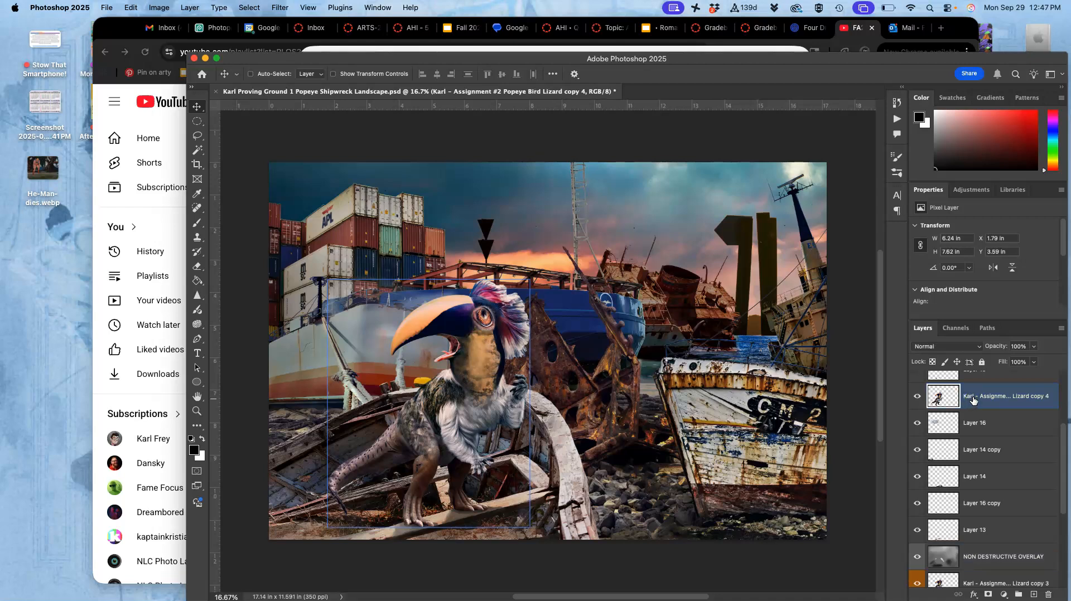
pyautogui.click(916, 399)
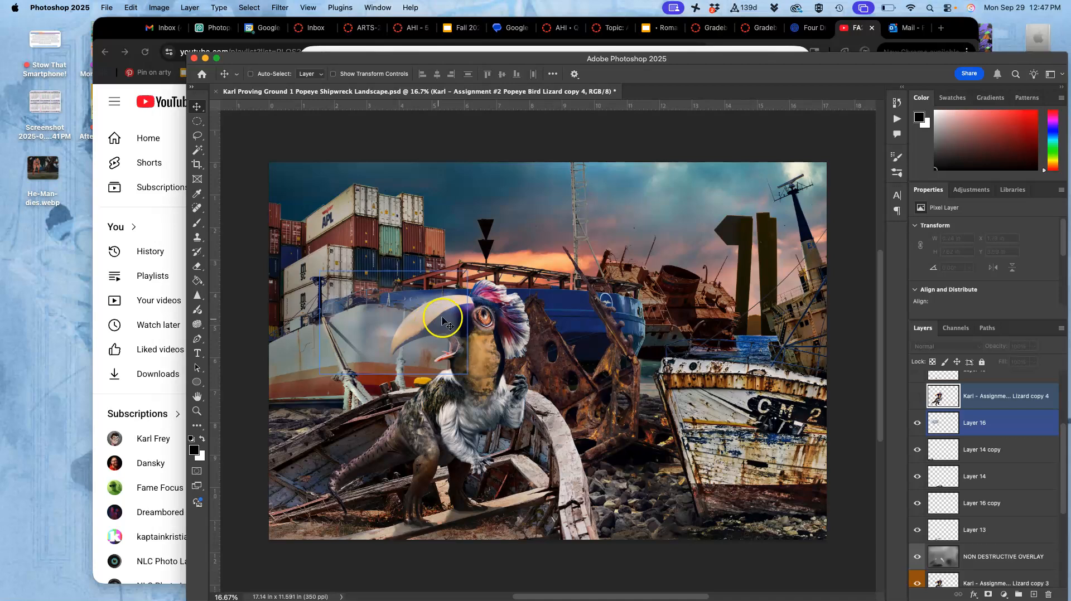
pyautogui.click(917, 397)
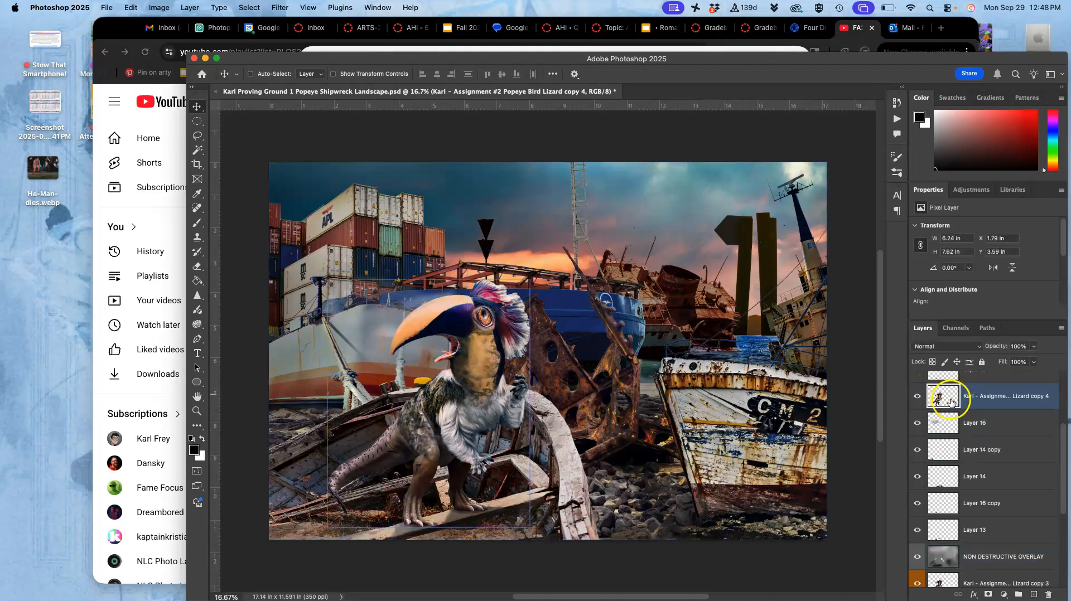
# - Show Layer 15 at the creature's feet and toggle Lizard copy 4 and Layer 15 to compare their effects
pyautogui.scroll(1, 951, 400)
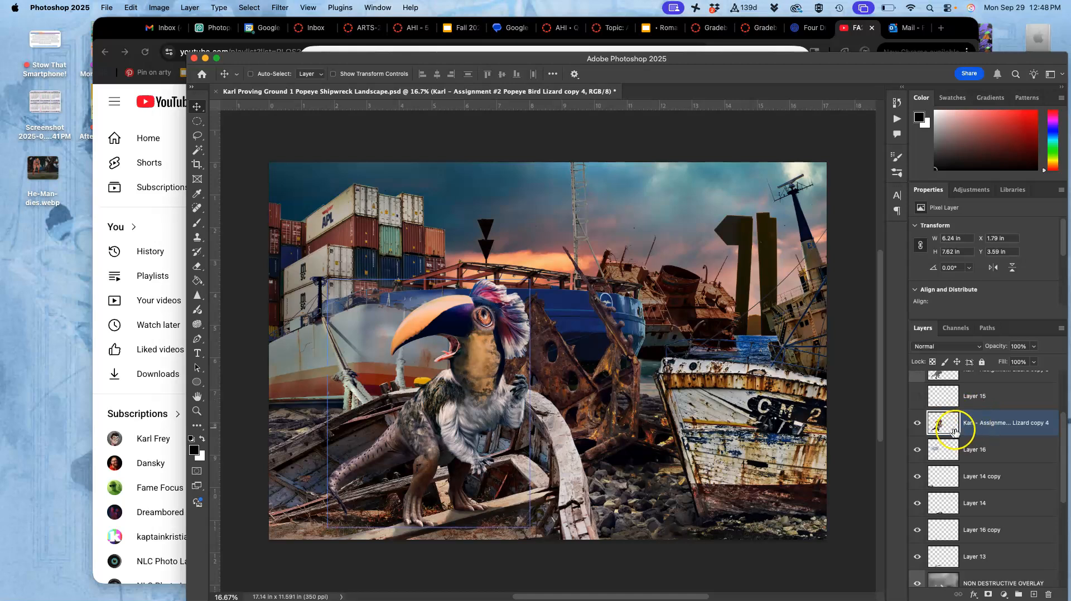
pyautogui.scroll(2, 948, 424)
pyautogui.click(917, 443)
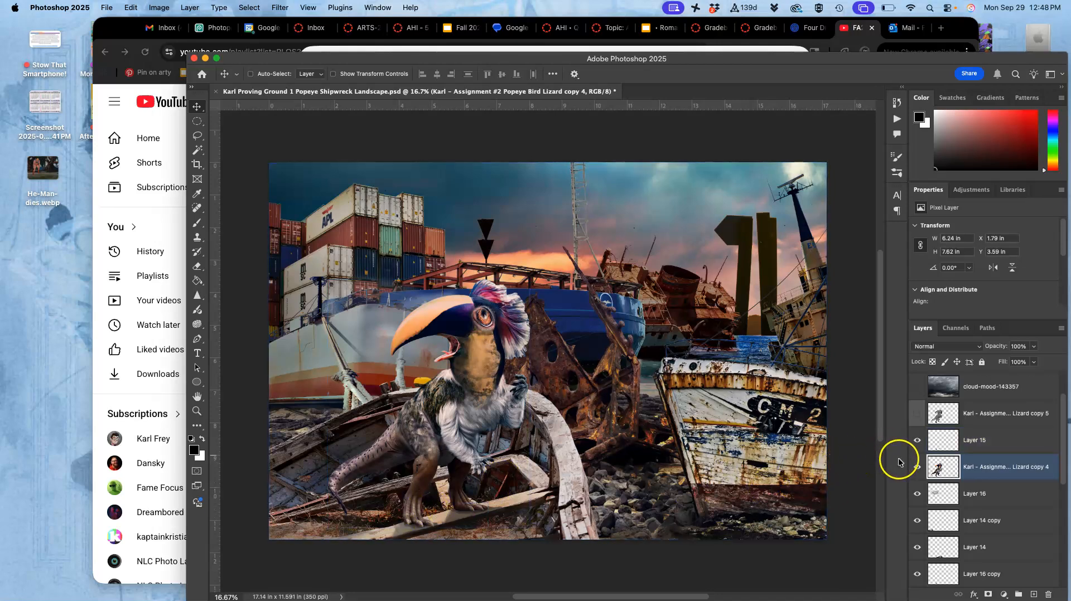
pyautogui.click(917, 468)
pyautogui.click(917, 468)
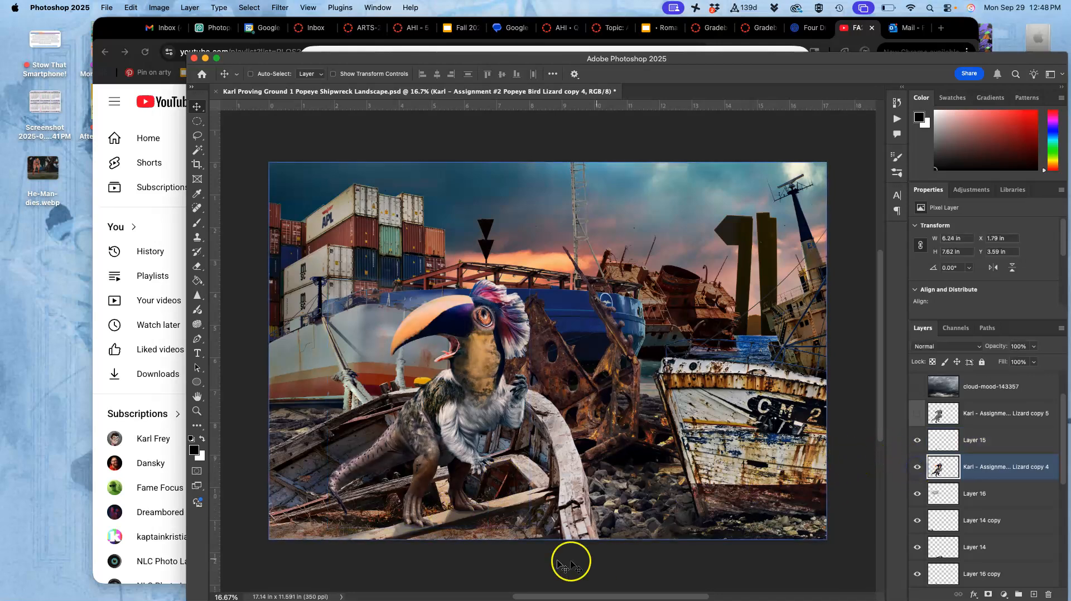
pyautogui.click(919, 442)
pyautogui.click(921, 442)
pyautogui.click(922, 443)
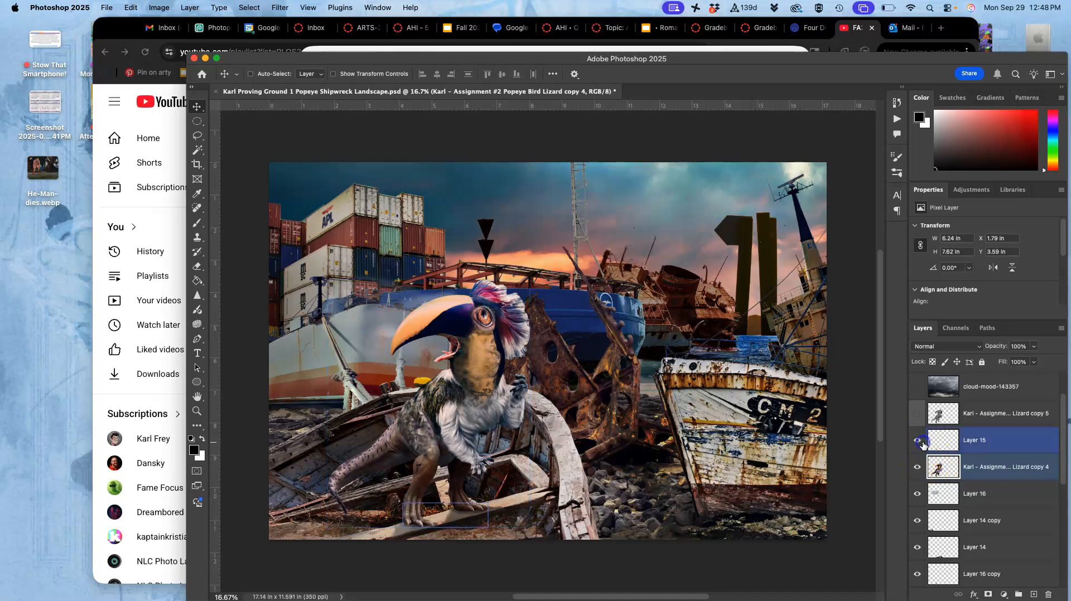
# - Show the Lizard copy 5 layer, toggle its visibility to compare the shading on the creature, and select it
pyautogui.click(918, 414)
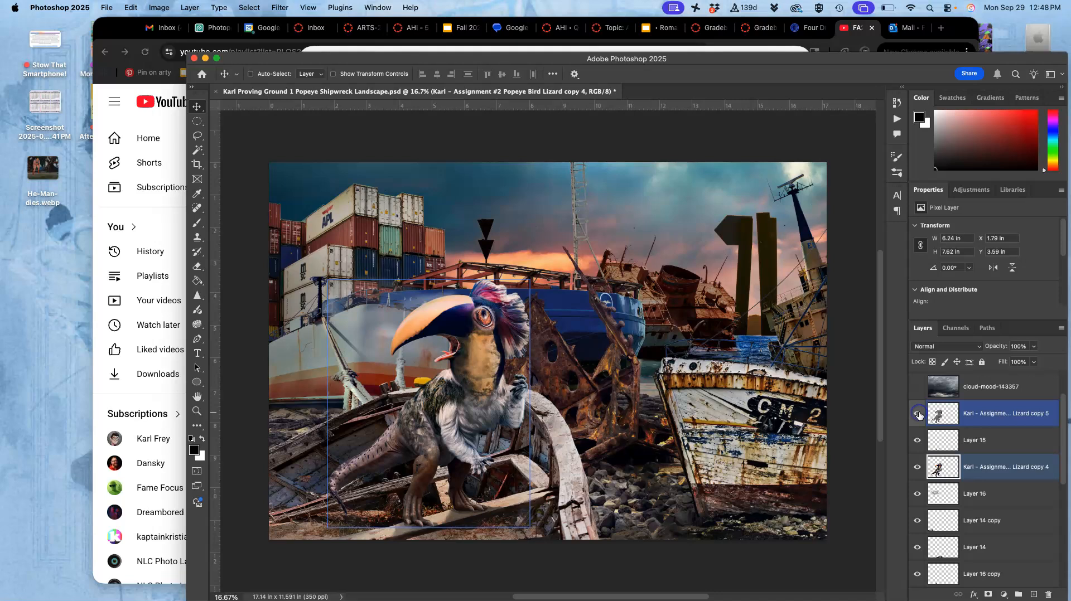
pyautogui.click(918, 414)
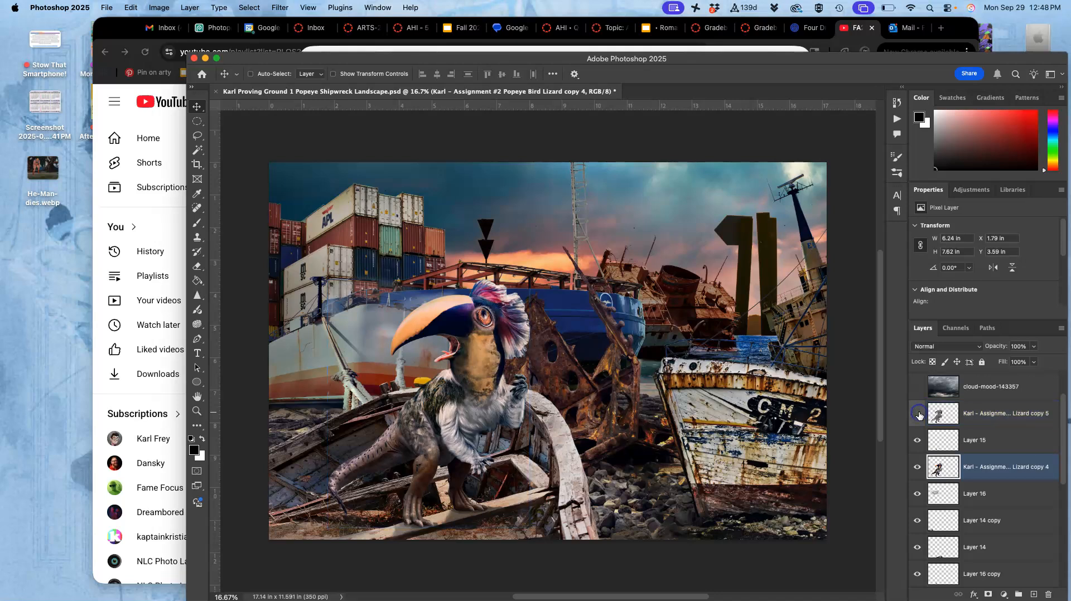
pyautogui.click(948, 413)
# - Preview Lizard copy 5 in Normal blend mode, restore it to Overlay, and toggle its visibility to compare the effect
pyautogui.click(948, 347)
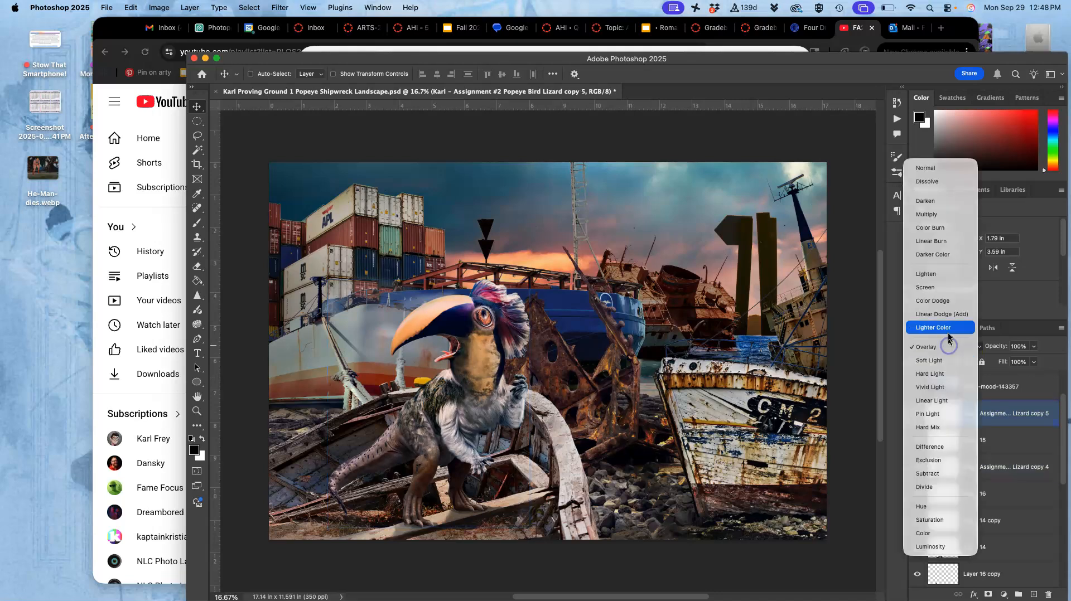
pyautogui.click(943, 170)
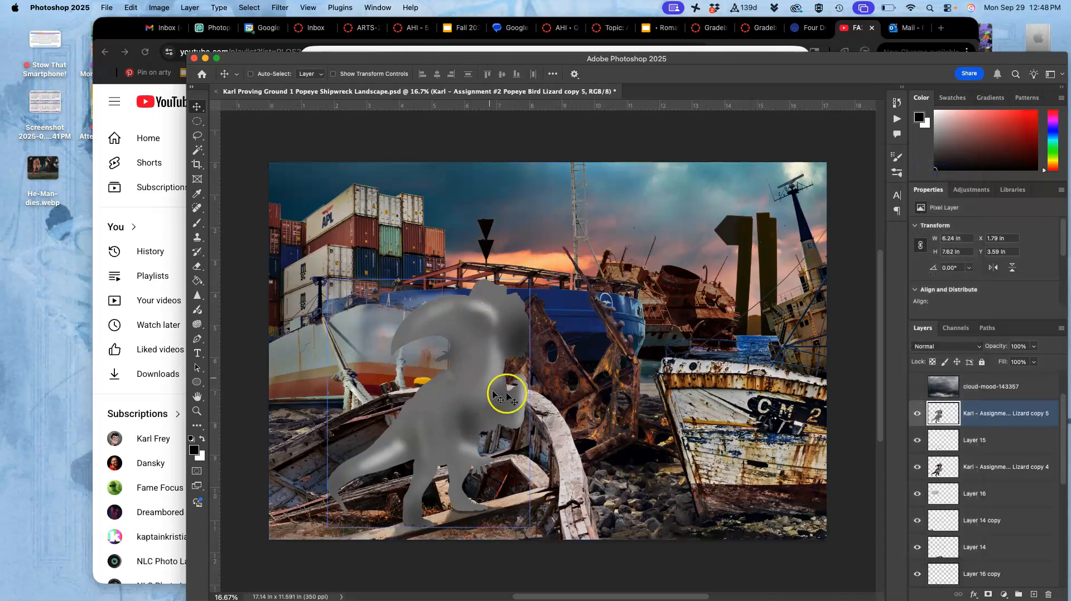
pyautogui.click(959, 347)
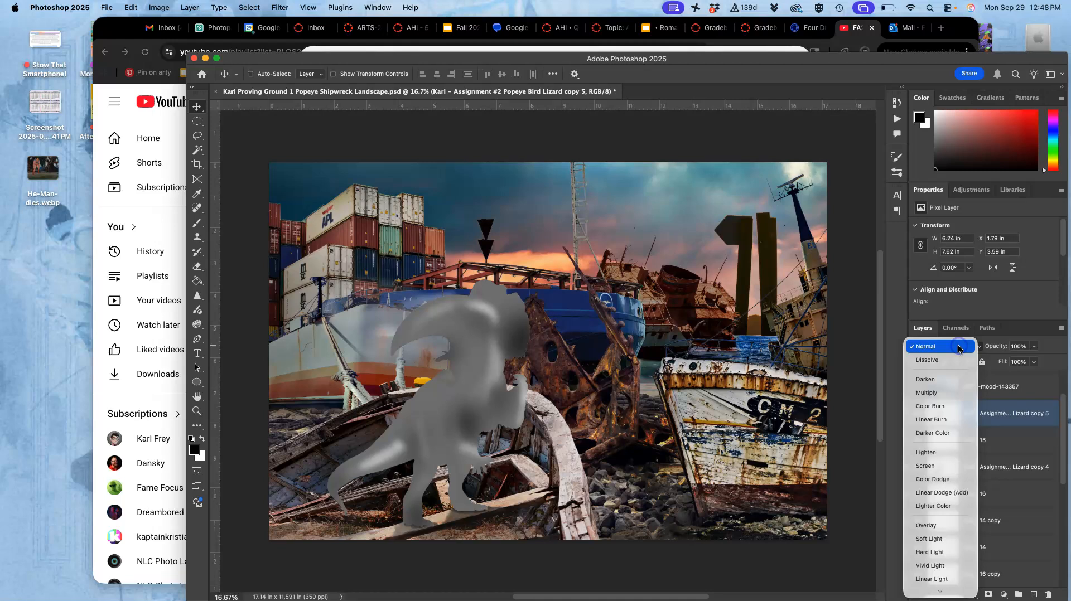
pyautogui.click(915, 527)
pyautogui.click(916, 412)
pyautogui.click(915, 411)
# - Show the cloud-mood-143357, cloud-mood-143357 copy and Layer 17 layers above the creature and save the document
pyautogui.scroll(2, 954, 427)
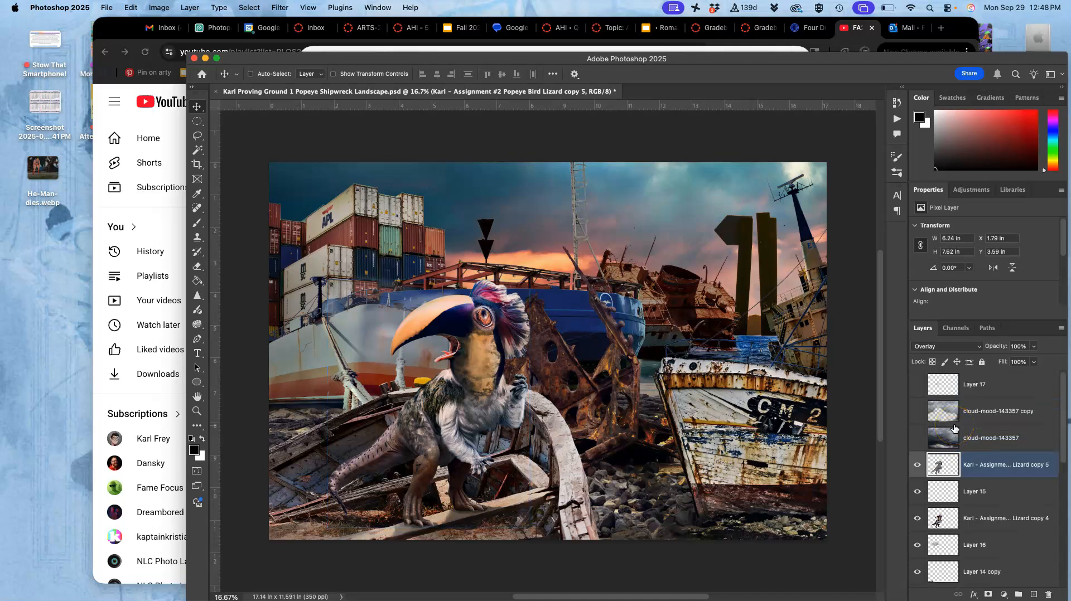
pyautogui.click(917, 440)
pyautogui.click(915, 413)
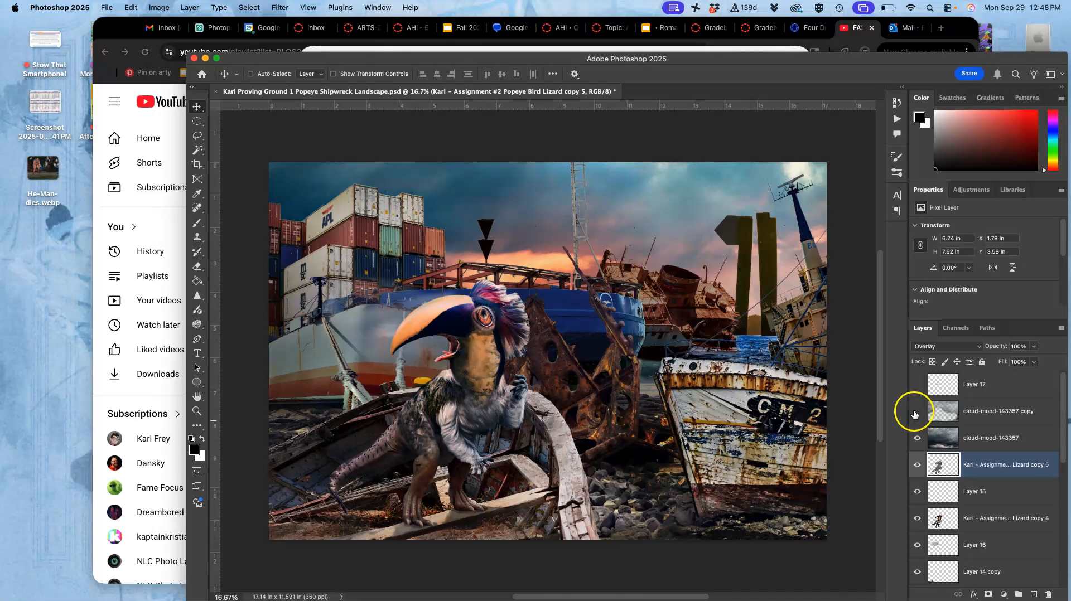
pyautogui.click(915, 413)
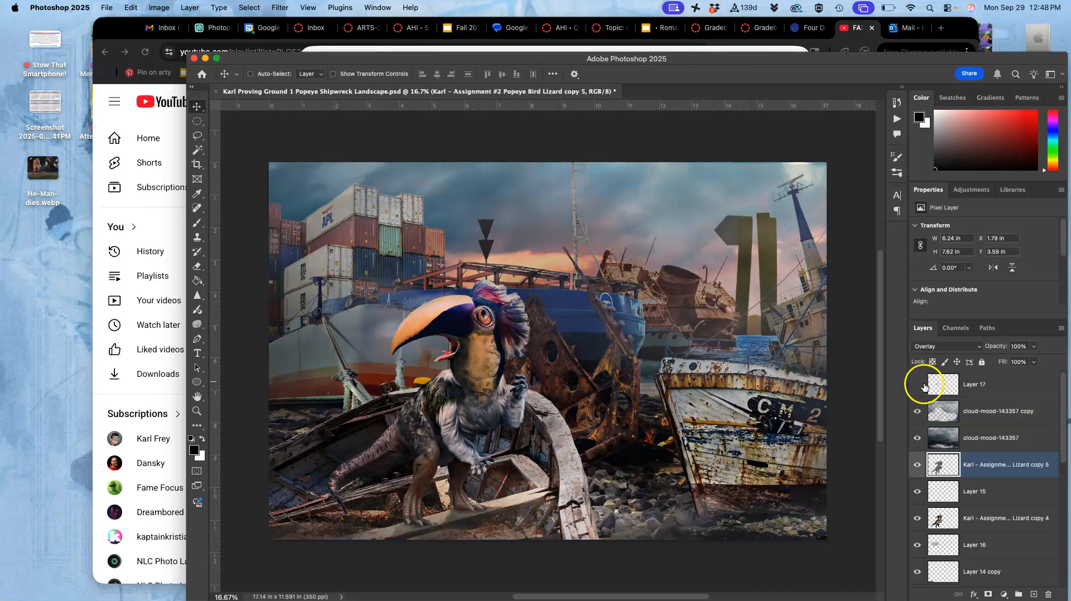
pyautogui.click(917, 385)
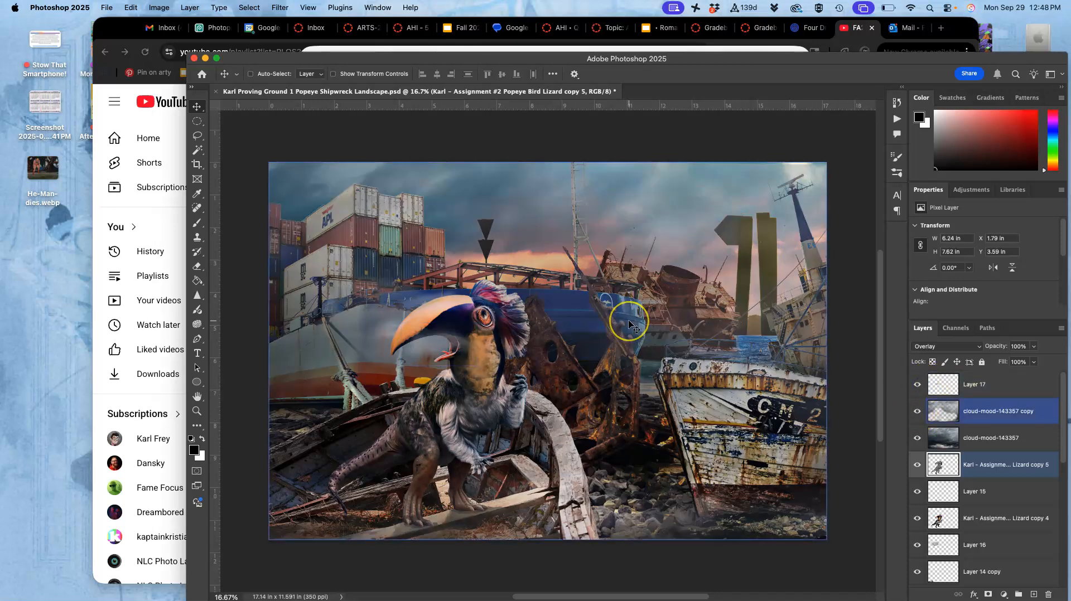
pyautogui.click(481, 555)
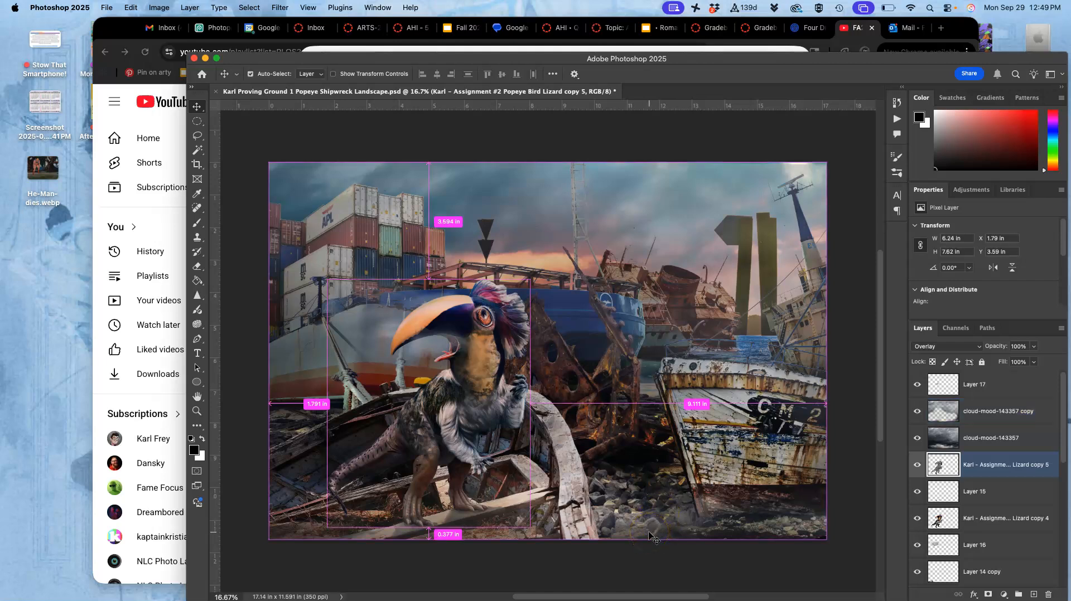
pyautogui.press('super+s')
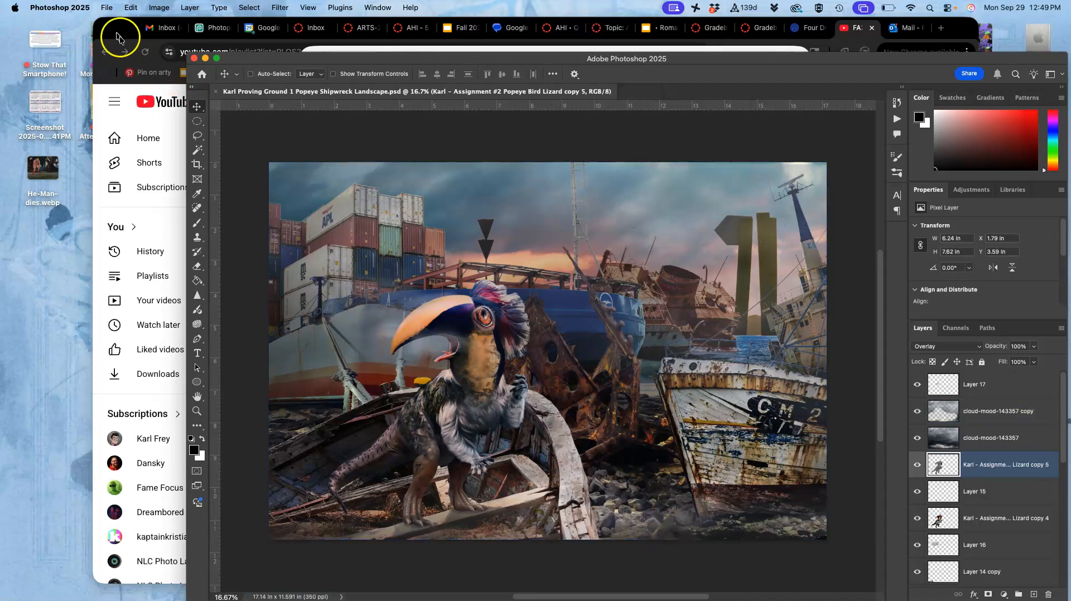
# - Start a Save As, check the formats it offers, and switch to saving a copy instead
pyautogui.click(108, 8)
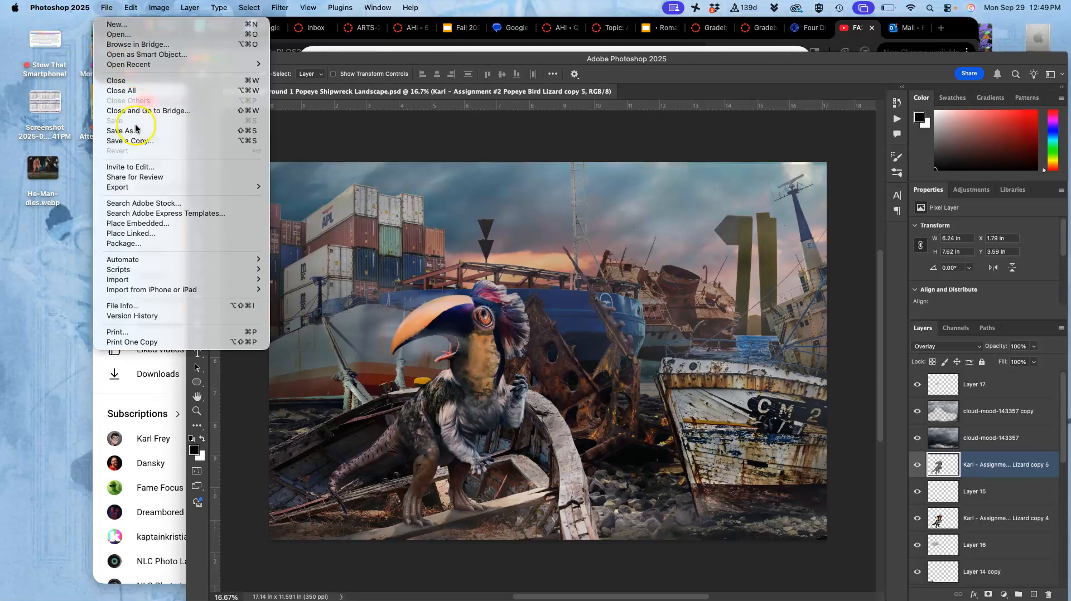
pyautogui.click(336, 137)
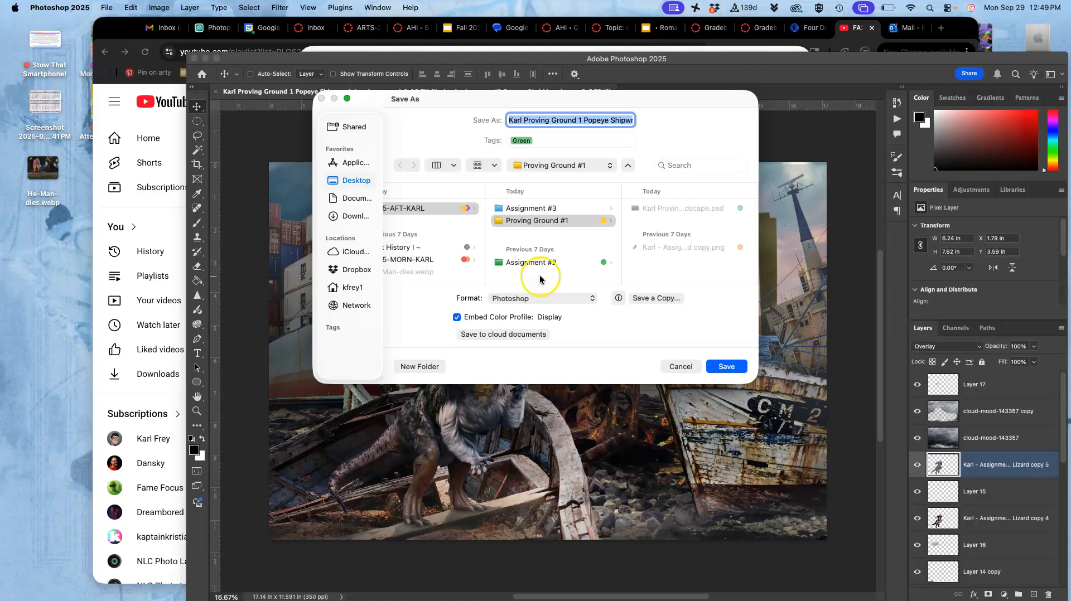
pyautogui.click(545, 233)
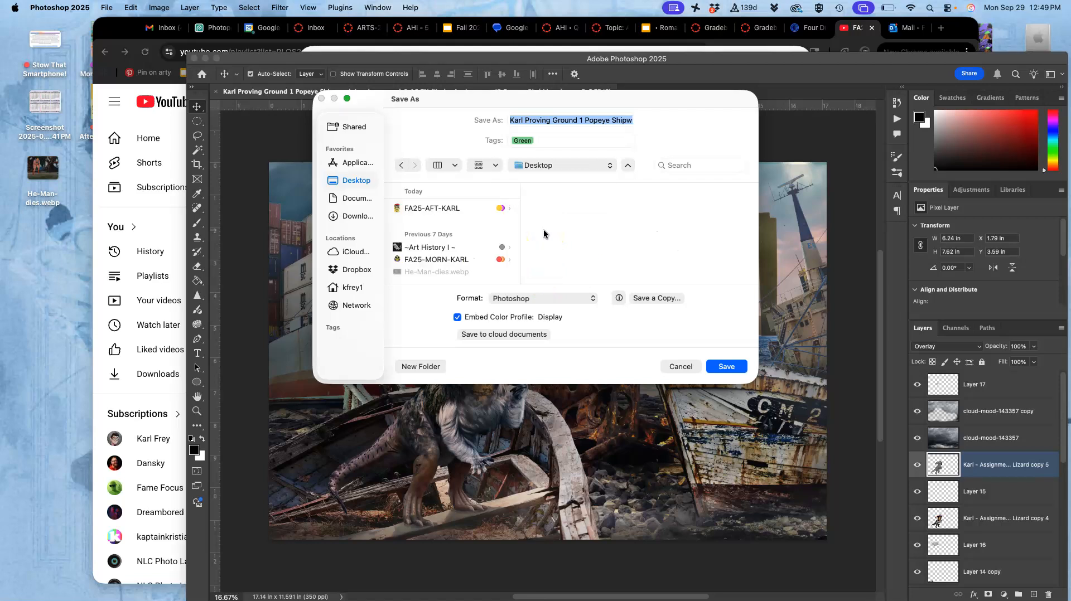
pyautogui.click(555, 299)
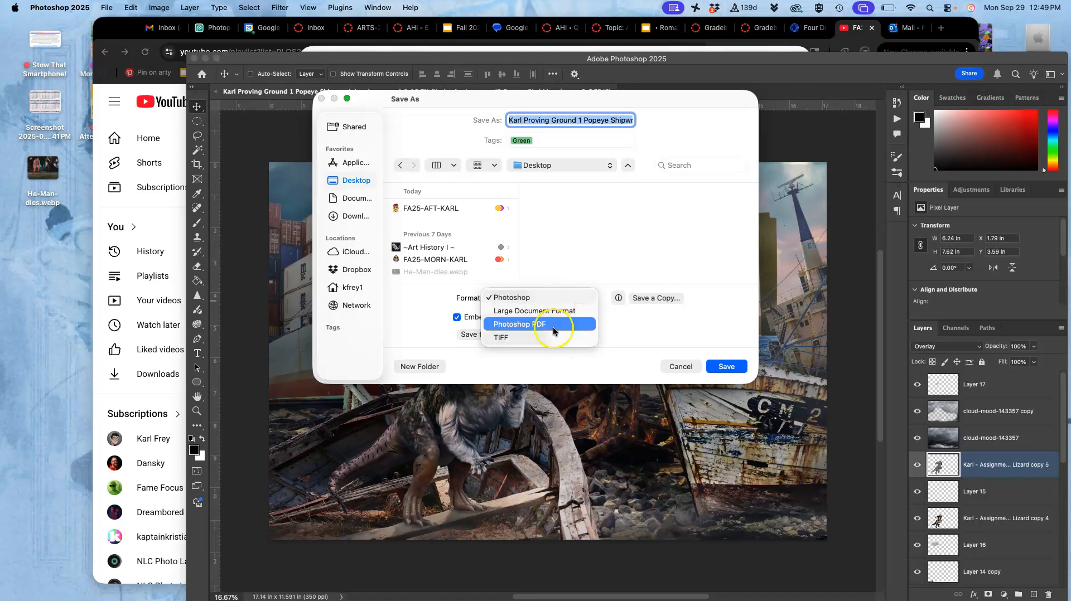
pyautogui.click(654, 299)
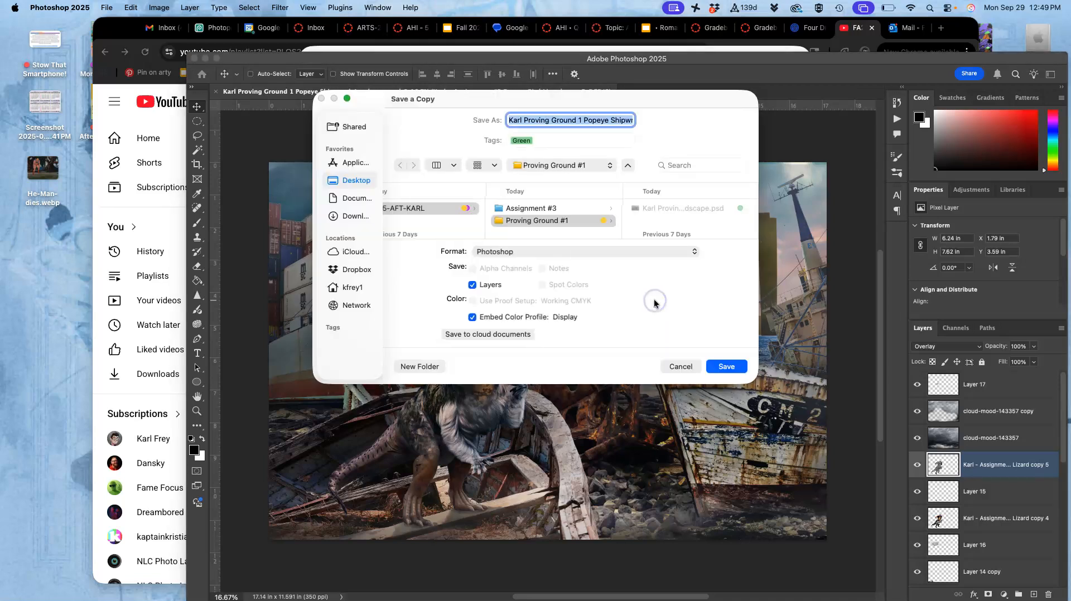
# - Save the copy to the Desktop as a JPEG with quality 9 and the Progressive format option
pyautogui.press('super+d')
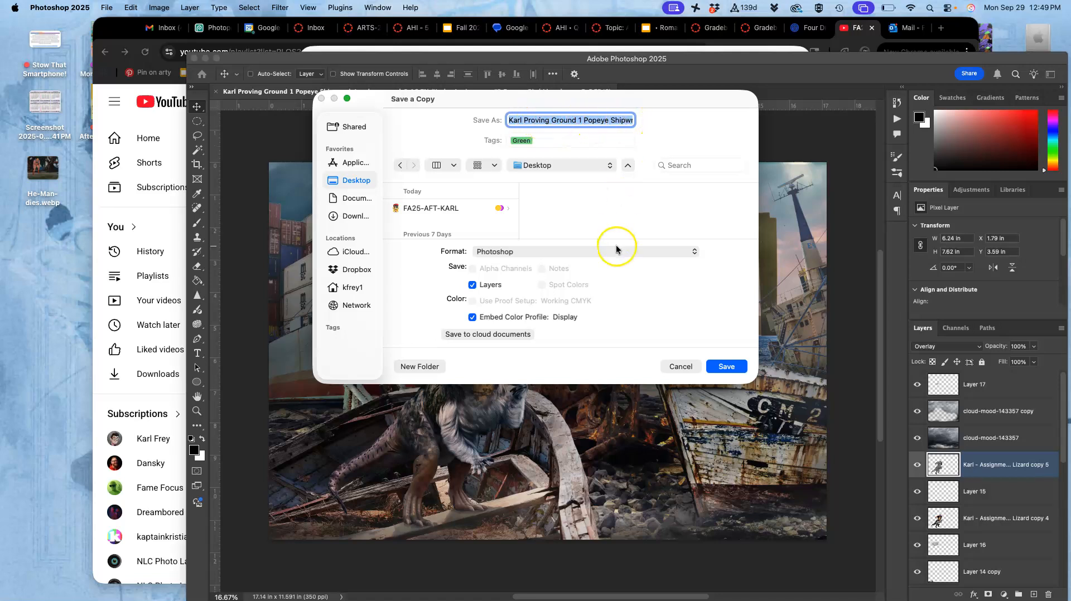
pyautogui.click(584, 254)
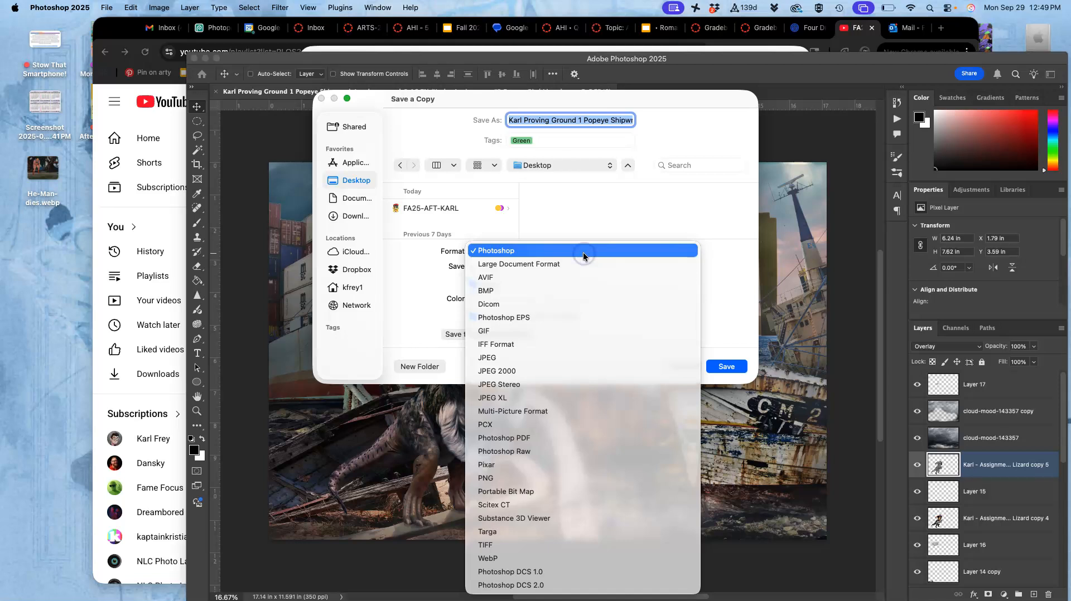
pyautogui.click(539, 358)
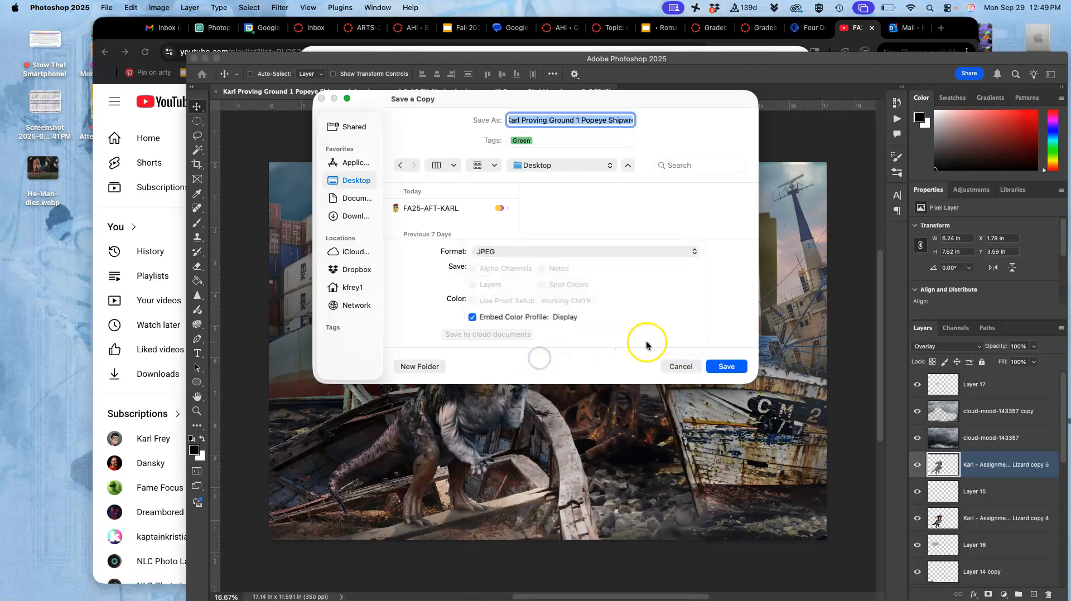
pyautogui.click(729, 367)
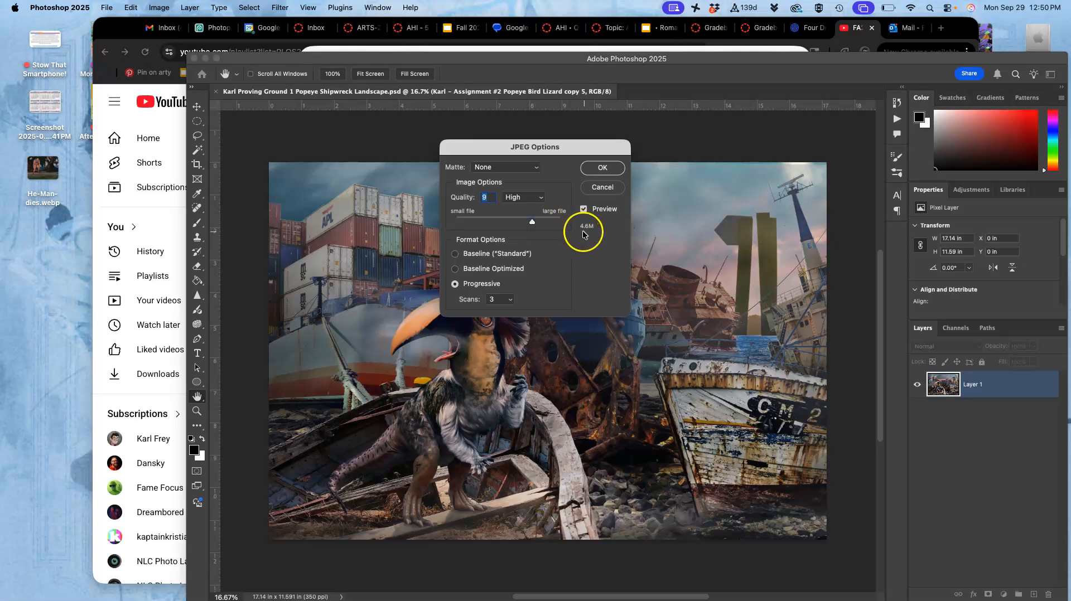
pyautogui.click(601, 168)
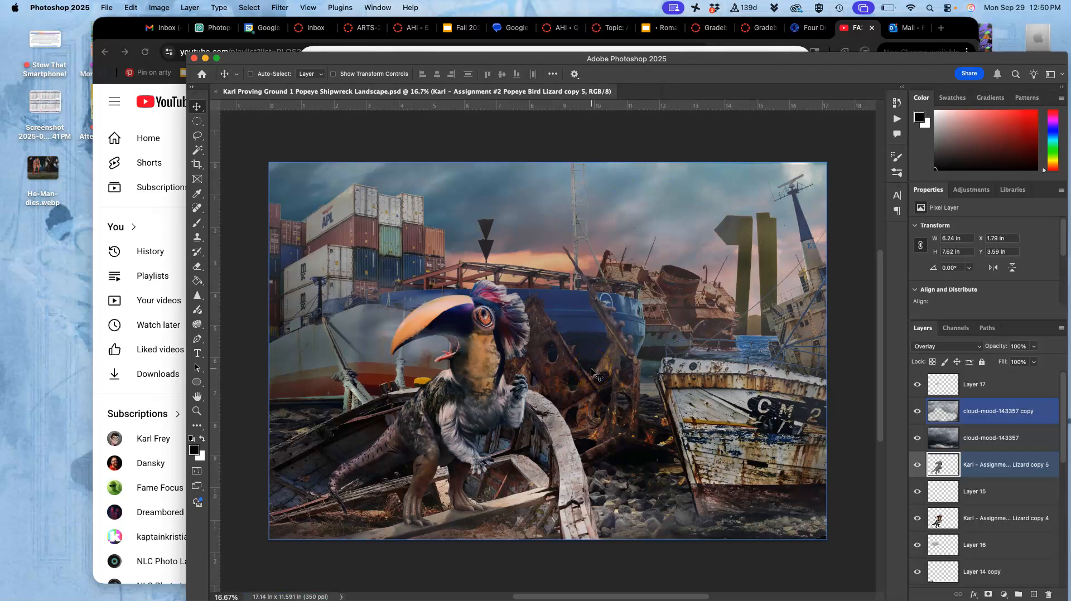
# - Reveal the desktop, move the exported JPEG to an empty area, and give it an orange tag
pyautogui.press('F11')
pyautogui.moveTo(793, 43); pyautogui.dragTo(212, 264)
pyautogui.rightClick(212, 264)
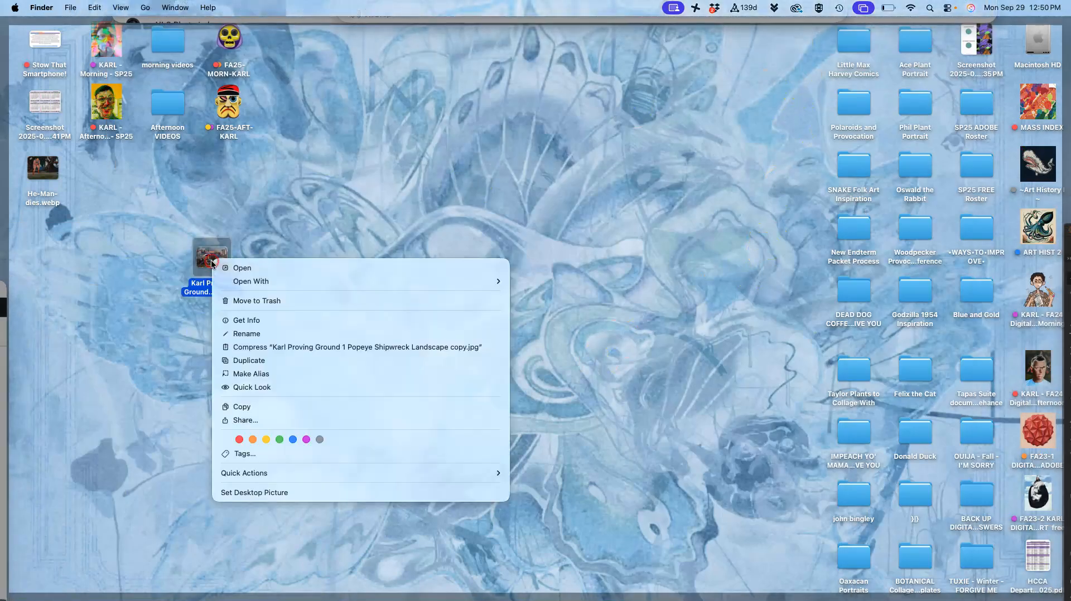
pyautogui.click(252, 440)
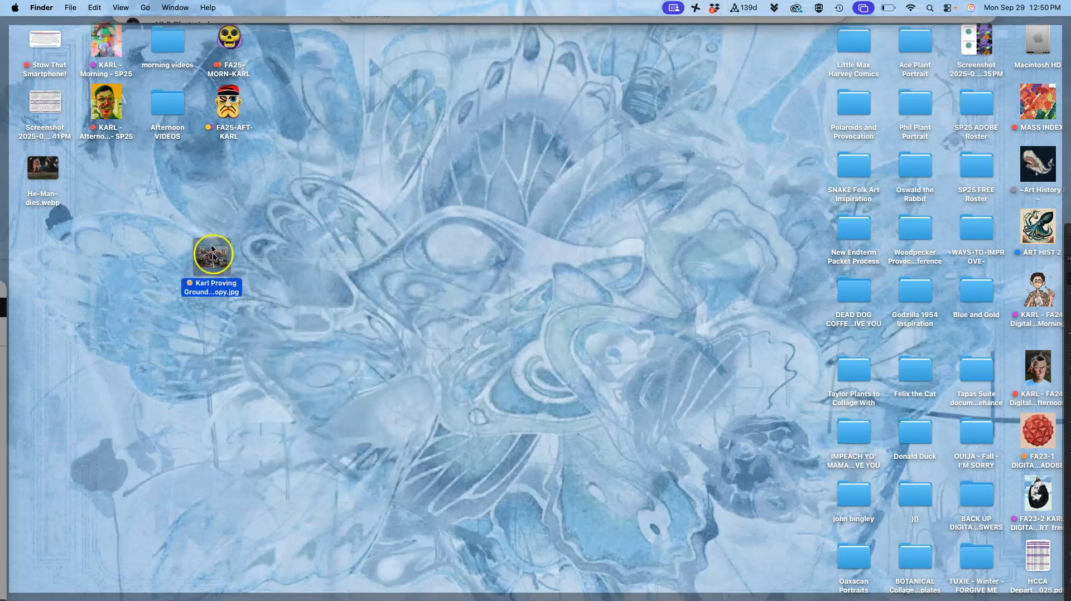
# - Move the exported JPEG from the desktop into the Proving Ground #1 folder inside the afternoon course folder
pyautogui.doubleClick(228, 105)
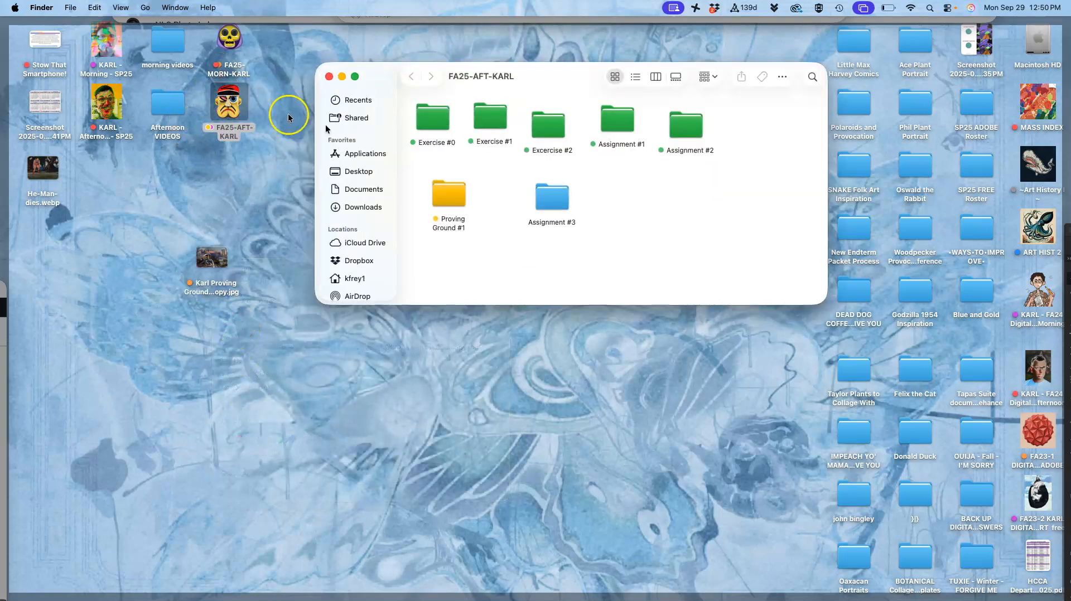
pyautogui.doubleClick(450, 199)
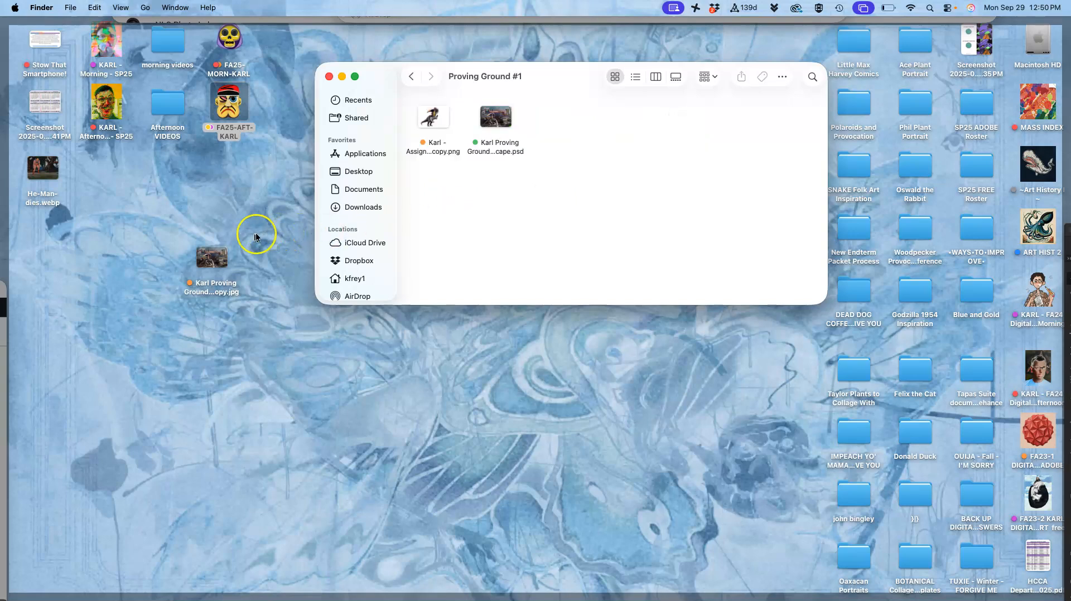
pyautogui.moveTo(216, 253); pyautogui.dragTo(593, 124)
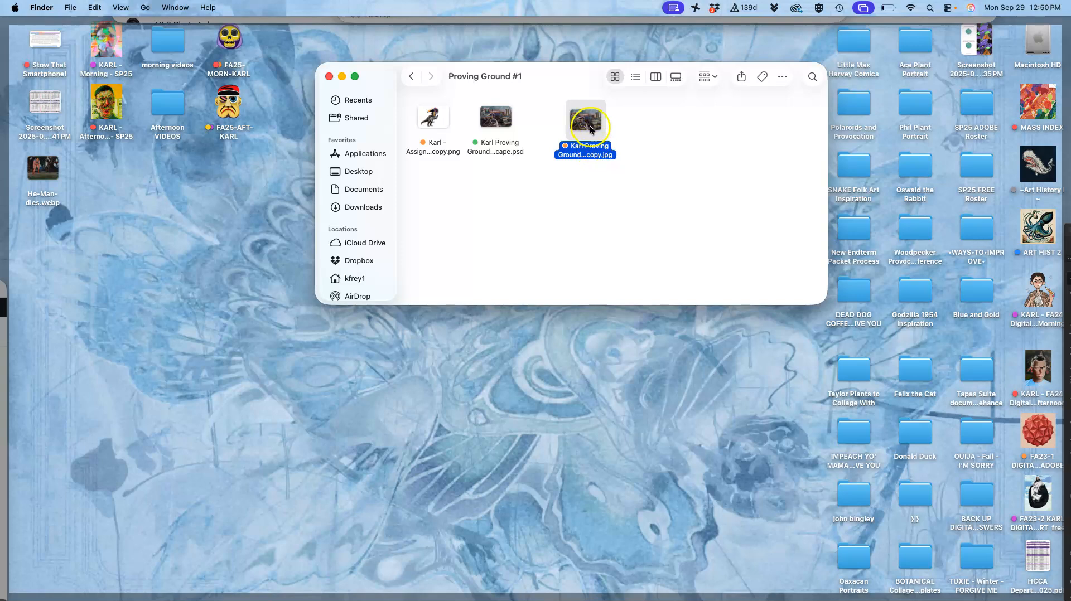
pyautogui.click(580, 196)
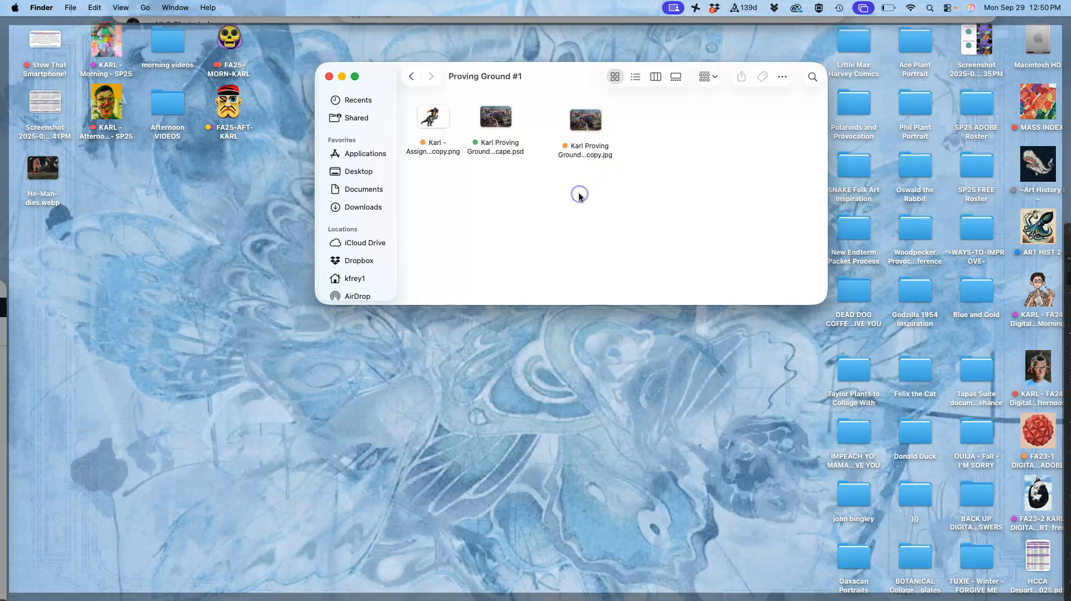
# - Open the exported JPEG in Preview and zoom out until the whole image fits in the window
pyautogui.click(582, 128)
pyautogui.doubleClick(582, 129)
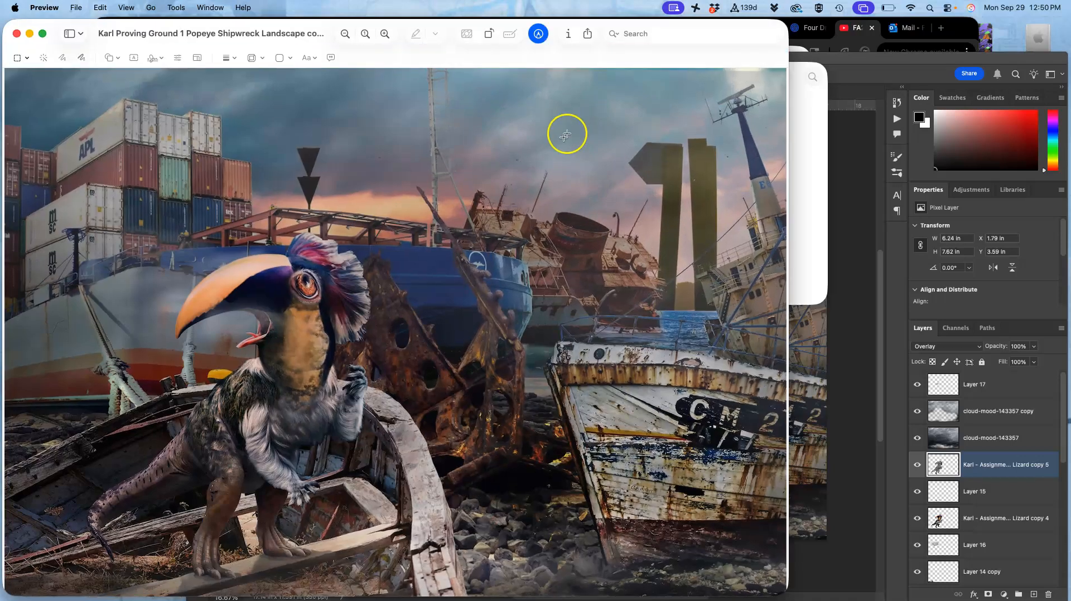
pyautogui.click(45, 8)
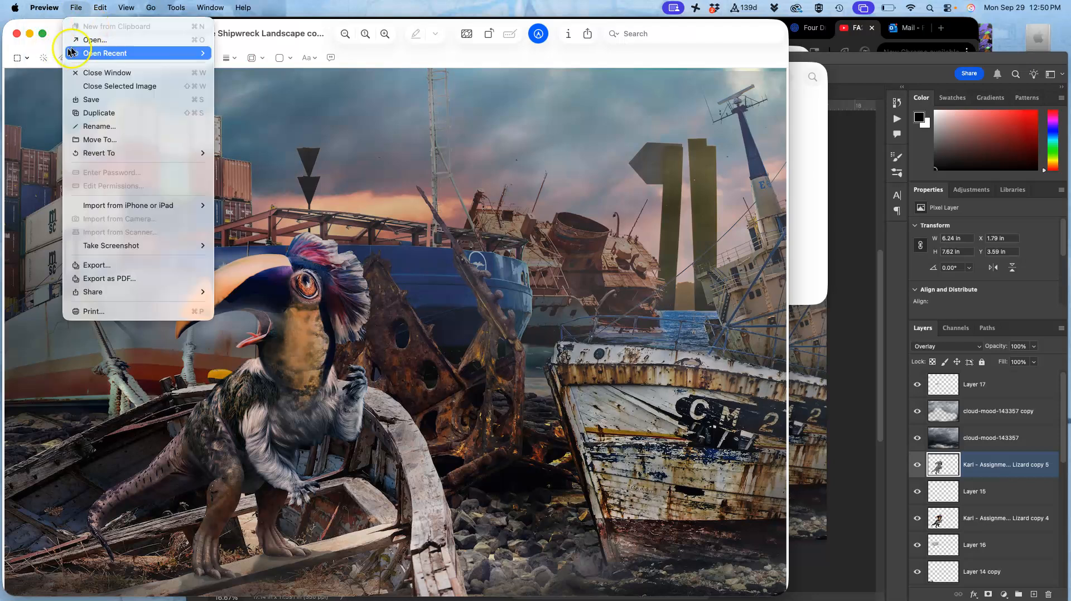
pyautogui.click(44, 12)
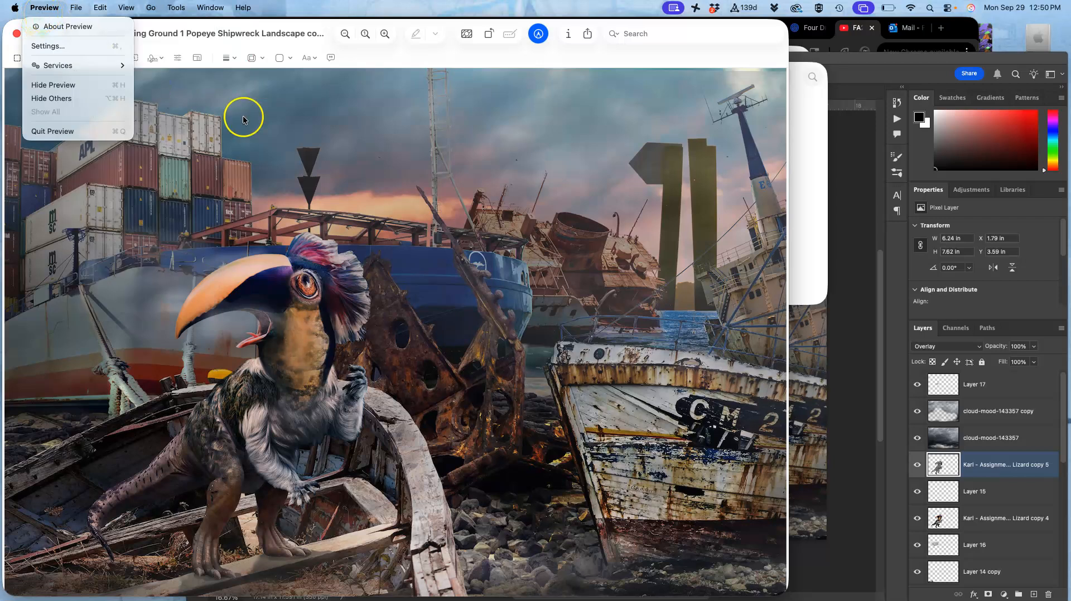
pyautogui.click(356, 189)
pyautogui.press('super+minus')
pyautogui.press('super+minus')
pyautogui.press('super+plus')
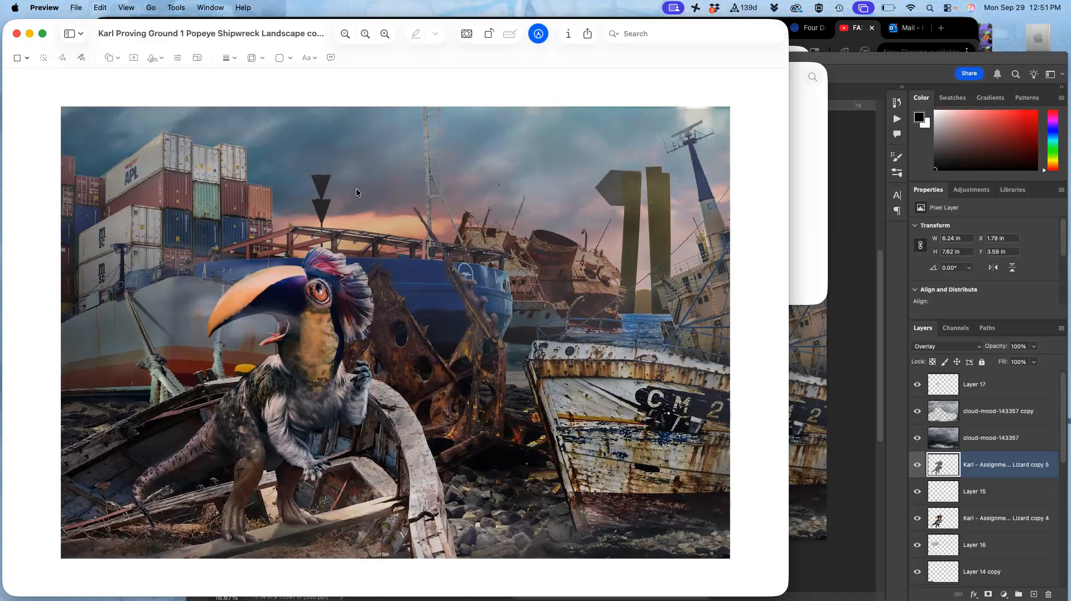
# - Open the Adjust Color controls for the exported JPEG and position them over the image's upper area
pyautogui.click(211, 6)
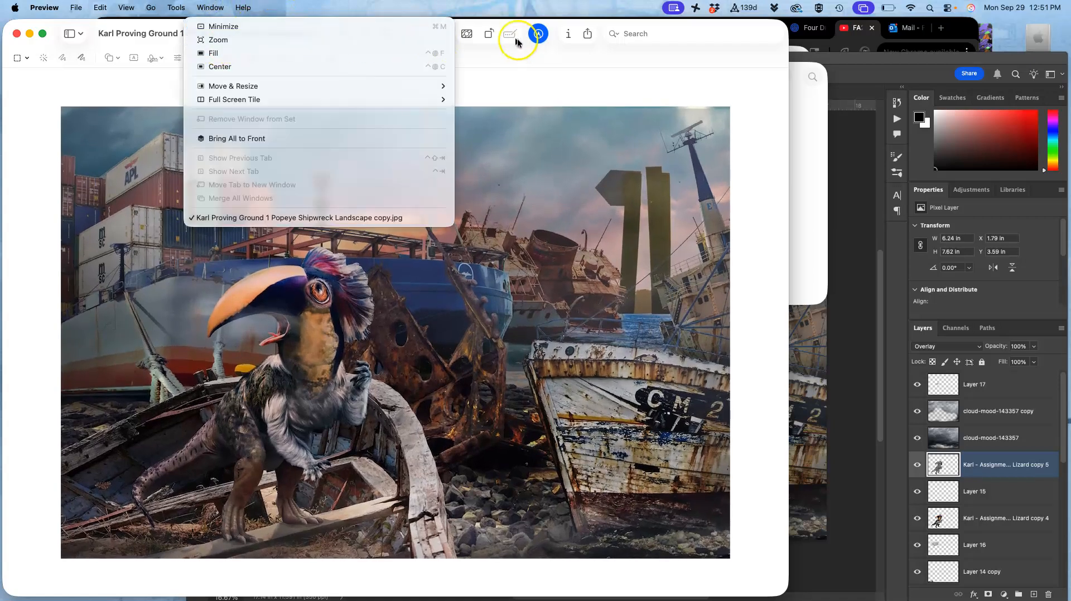
pyautogui.click(507, 22)
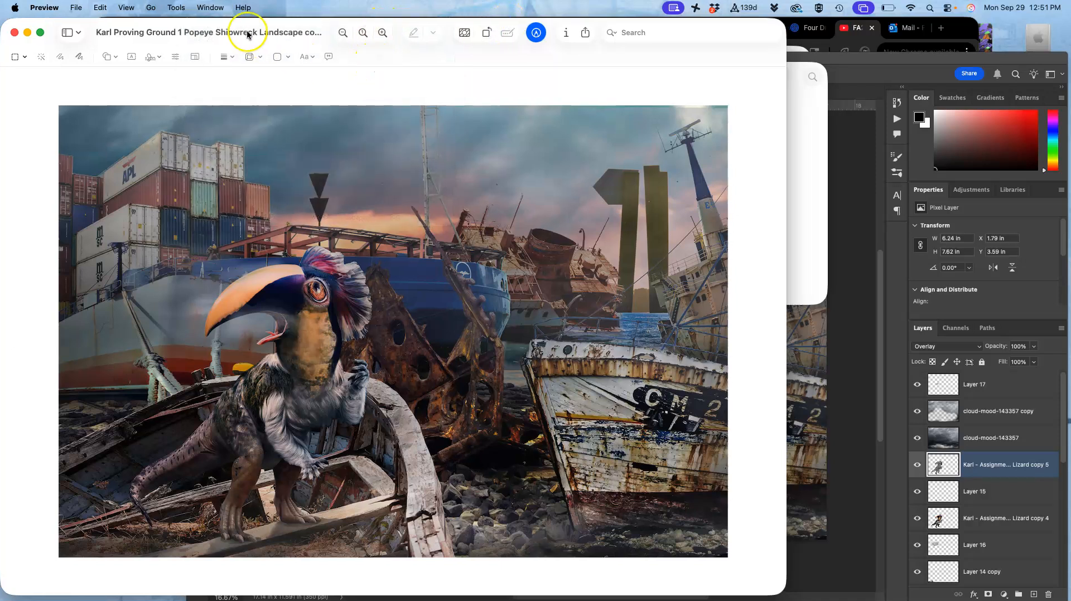
pyautogui.click(177, 7)
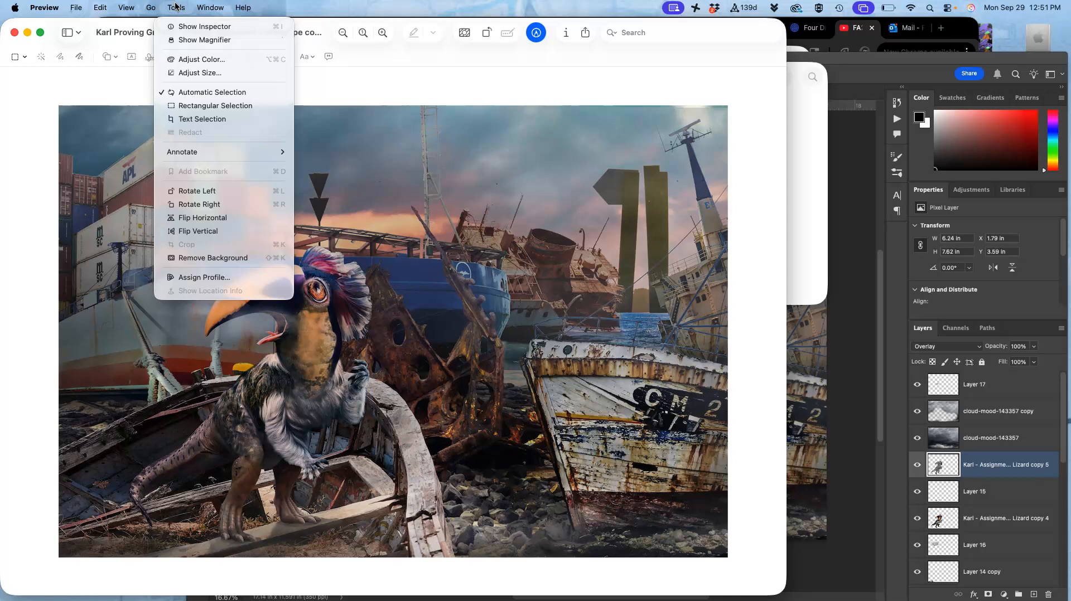
pyautogui.click(183, 60)
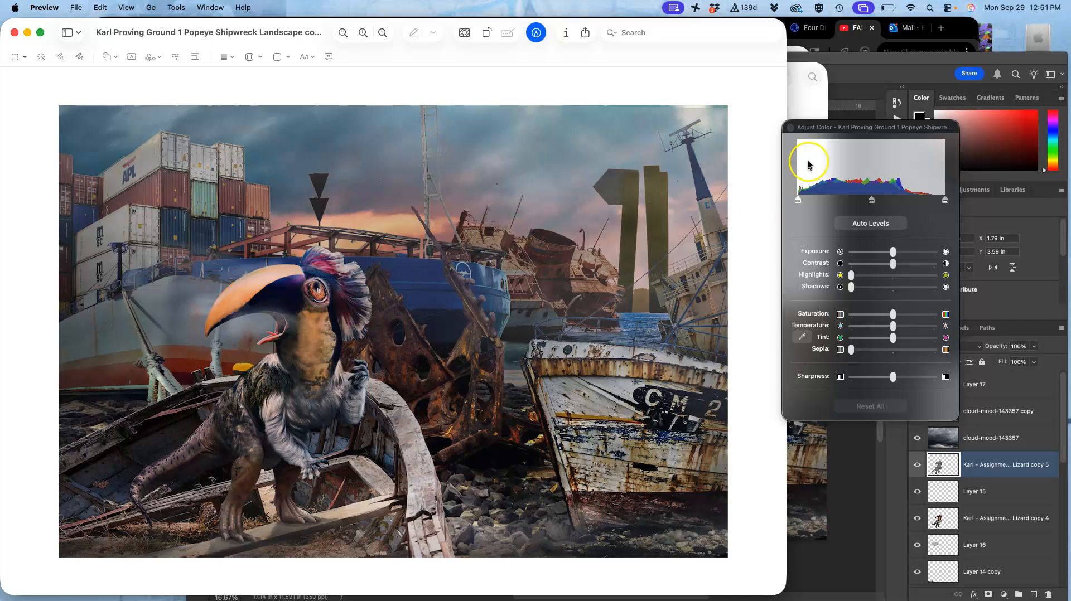
pyautogui.moveTo(843, 131); pyautogui.dragTo(634, 55)
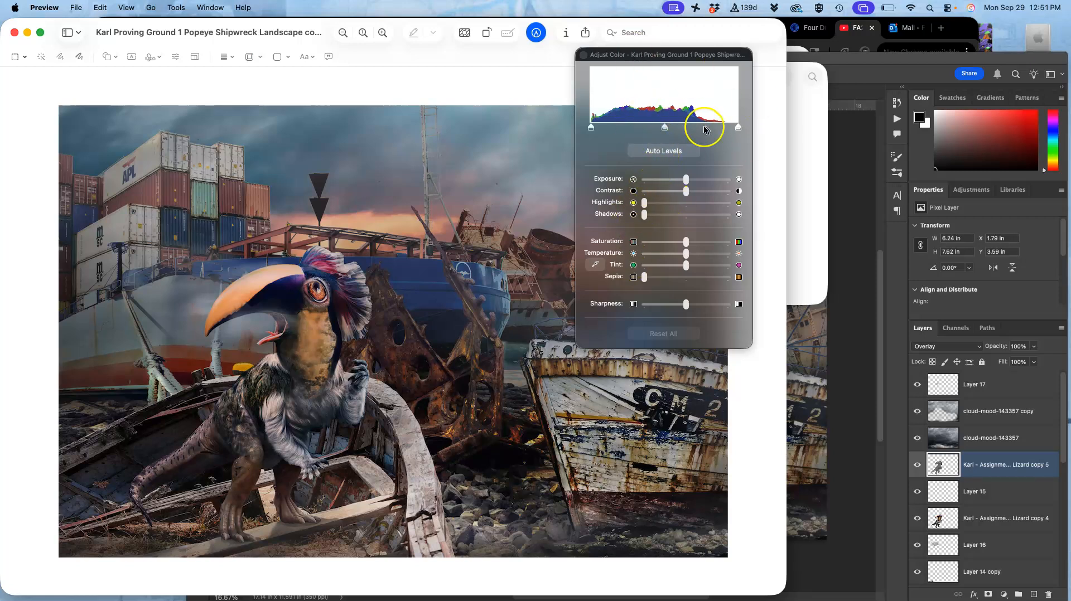
# - Try darkening the midtones slightly with the levels, and reset all color adjustments
pyautogui.click(664, 129)
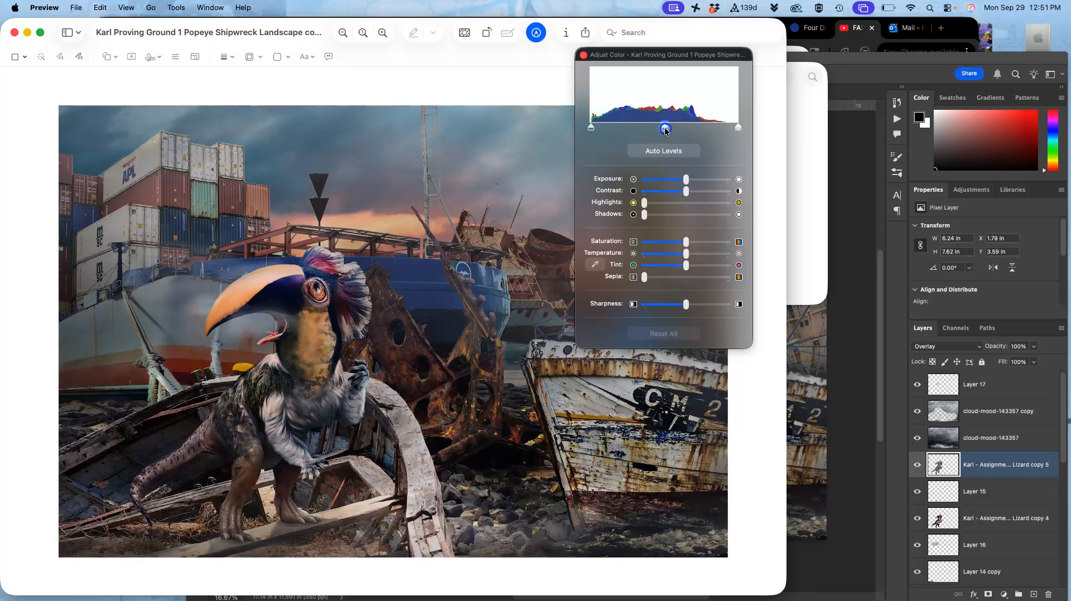
pyautogui.moveTo(666, 130)
pyautogui.mouseDown()
pyautogui.moveTo(654, 130)
pyautogui.moveTo(669, 131)
pyautogui.mouseUp()
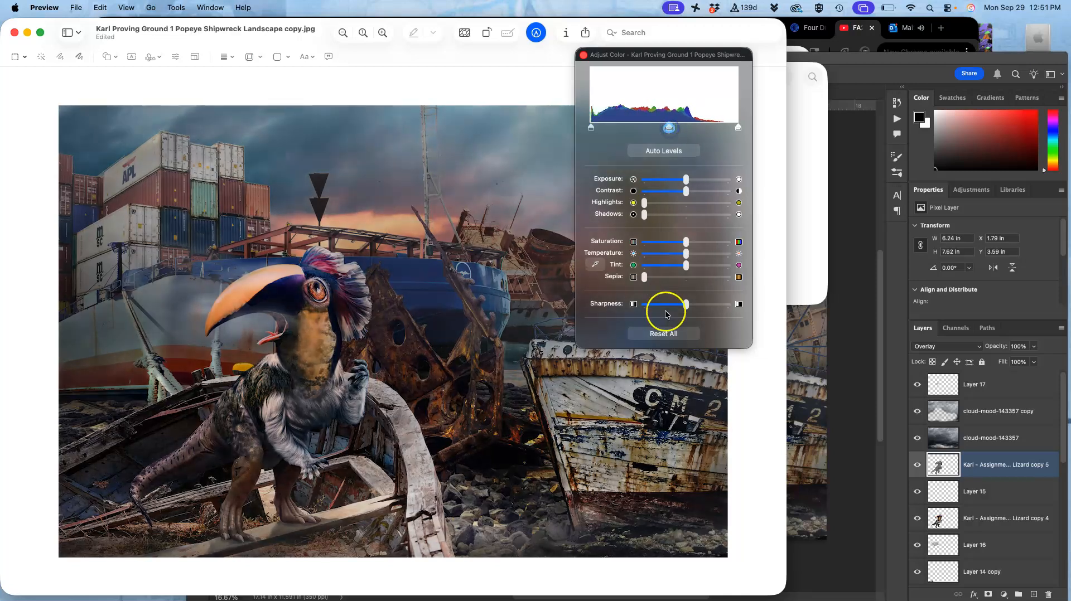
pyautogui.click(663, 334)
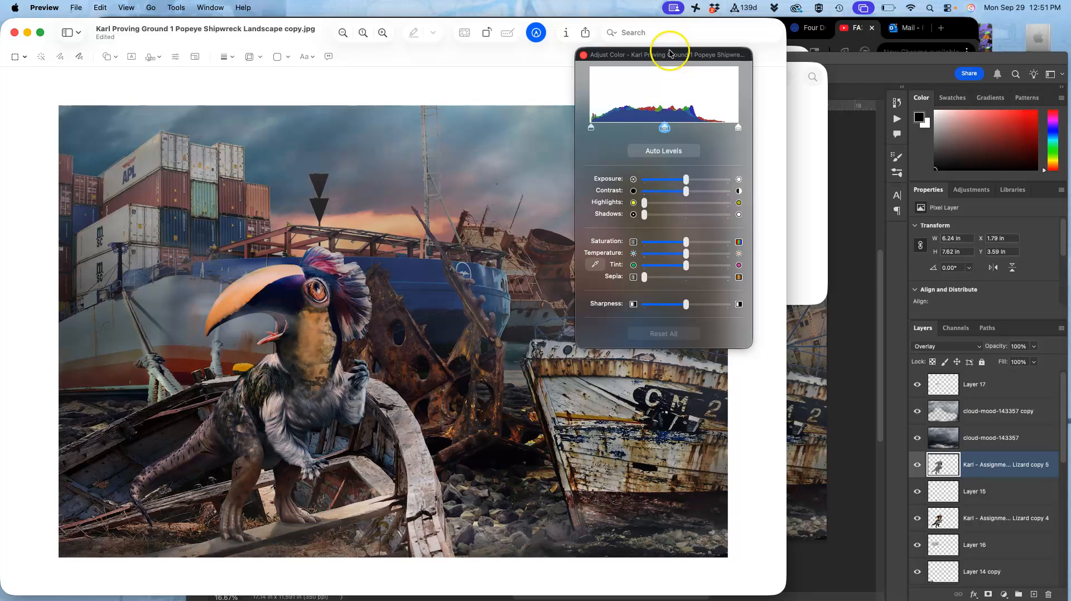
# - Apply Auto Levels to the JPEG, ease the white point back toward the bright end, and lighten the midtones slightly
pyautogui.moveTo(670, 55); pyautogui.dragTo(835, 61)
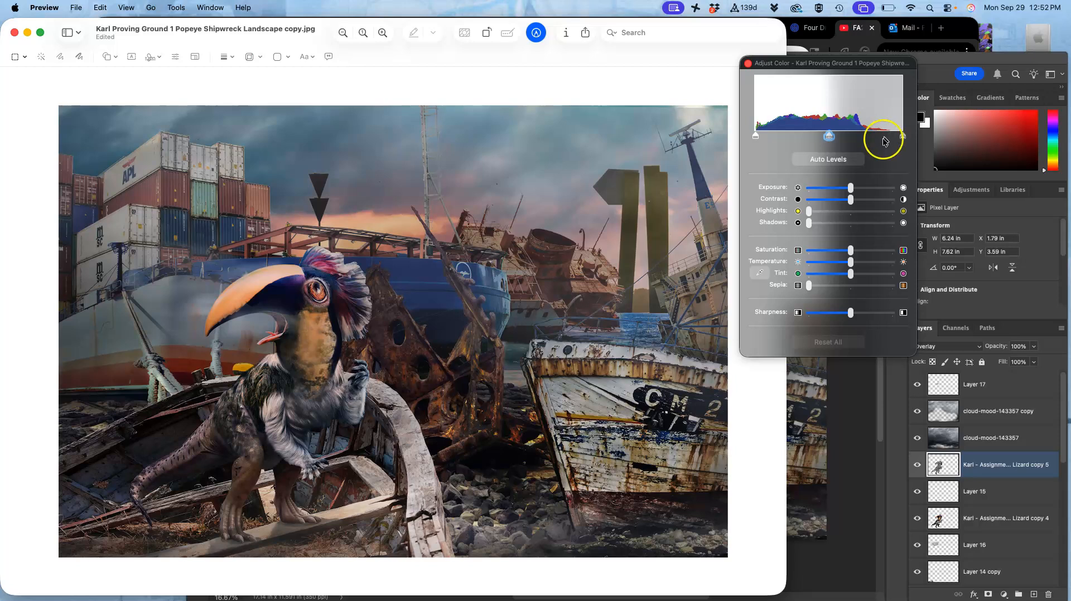
pyautogui.click(831, 160)
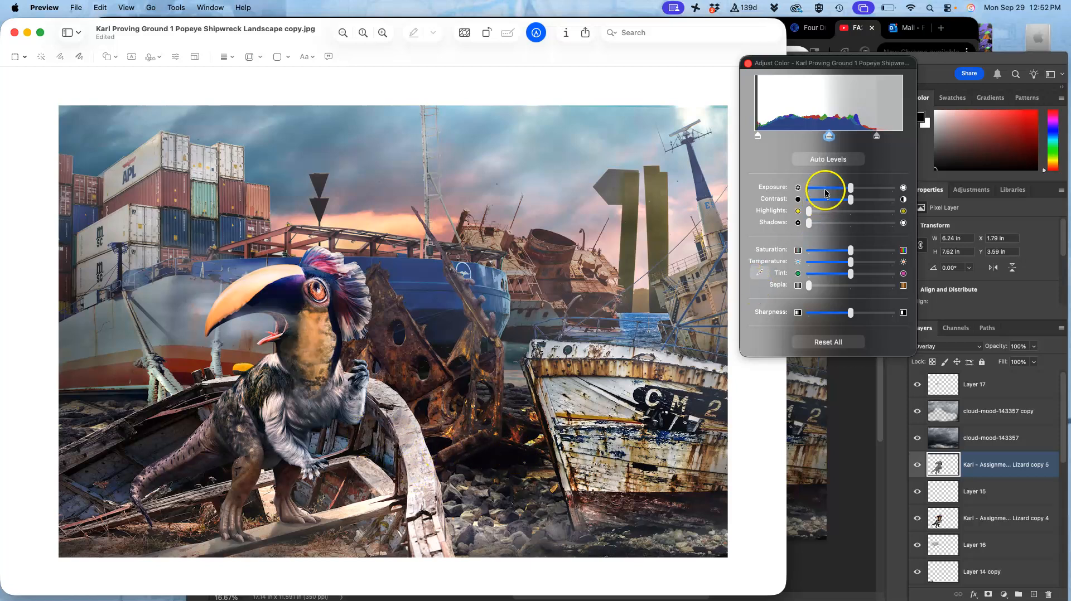
pyautogui.click(877, 136)
pyautogui.moveTo(876, 136); pyautogui.dragTo(884, 136)
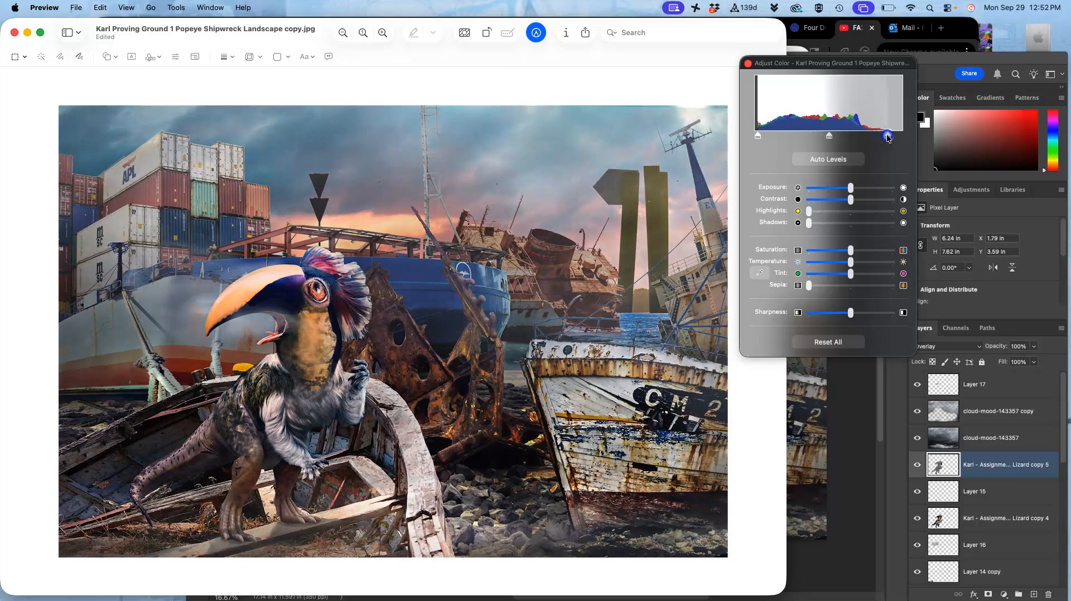
pyautogui.moveTo(889, 136)
pyautogui.mouseDown()
pyautogui.moveTo(914, 136)
pyautogui.moveTo(894, 139)
pyautogui.mouseUp()
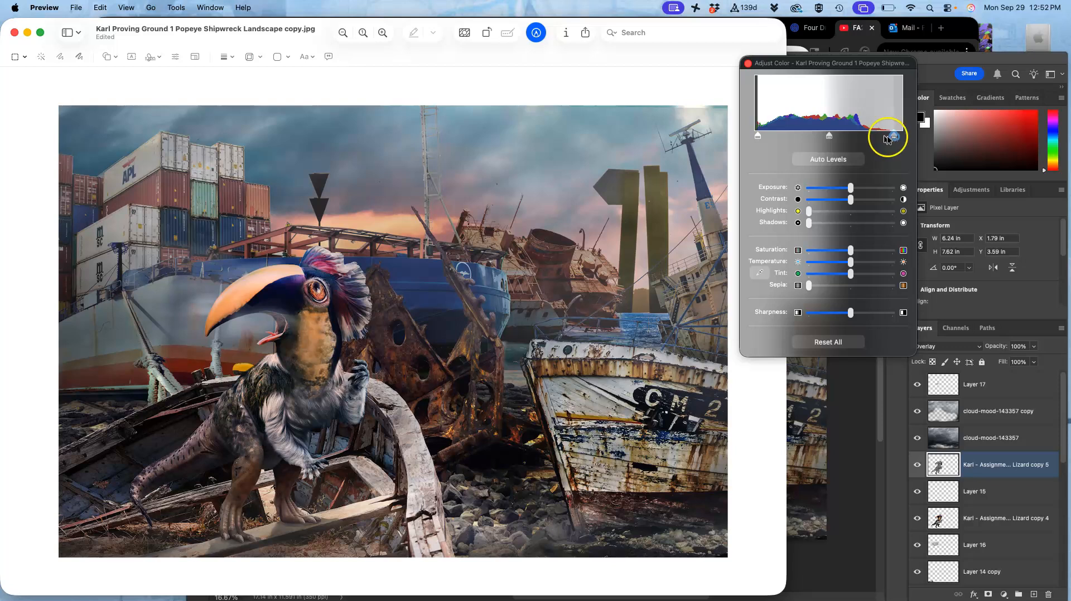
pyautogui.click(830, 136)
pyautogui.moveTo(829, 136); pyautogui.dragTo(826, 139)
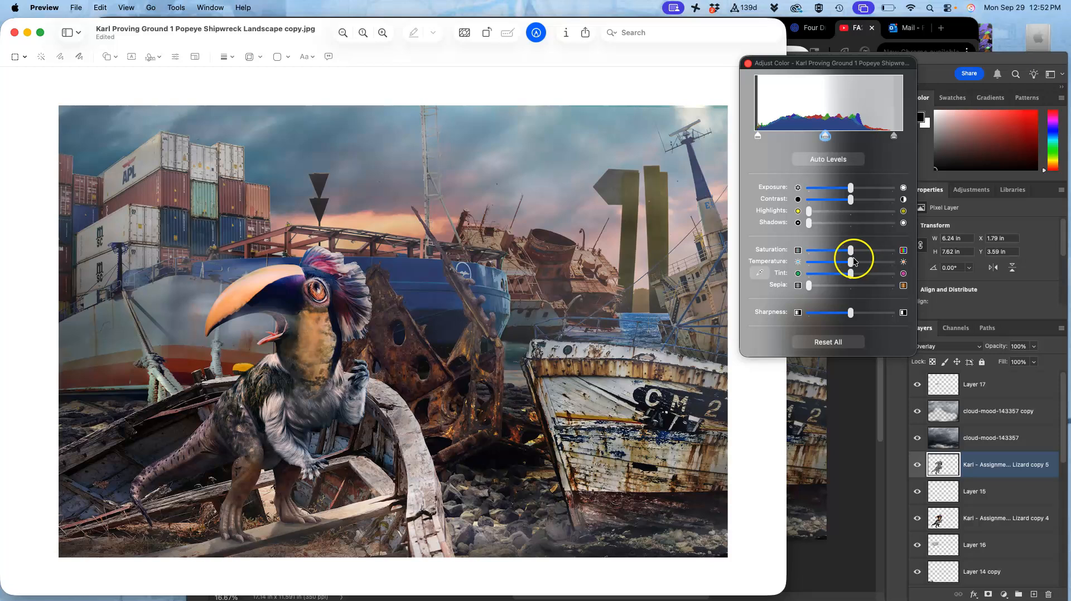
# - Make the temperature slightly cooler, shift the tint slightly toward magenta, and add a light sepia tone
pyautogui.moveTo(850, 262)
pyautogui.mouseDown()
pyautogui.moveTo(837, 264)
pyautogui.moveTo(858, 265)
pyautogui.moveTo(846, 262)
pyautogui.moveTo(856, 278)
pyautogui.mouseUp()
pyautogui.moveTo(853, 277); pyautogui.dragTo(852, 277)
pyautogui.click(816, 291)
pyautogui.moveTo(809, 287); pyautogui.dragTo(835, 300)
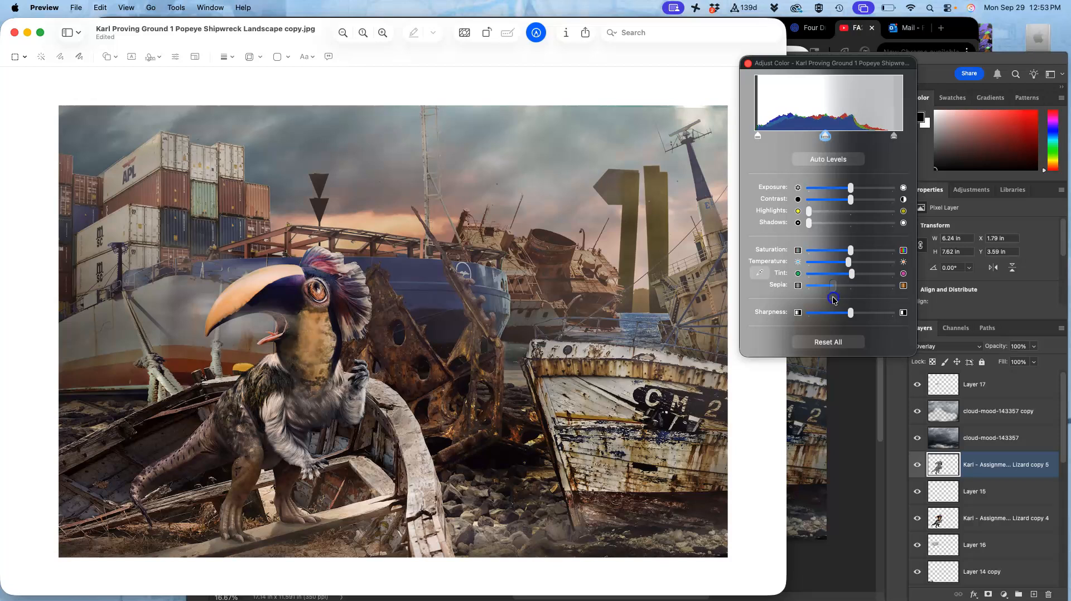
pyautogui.moveTo(832, 299); pyautogui.dragTo(820, 298)
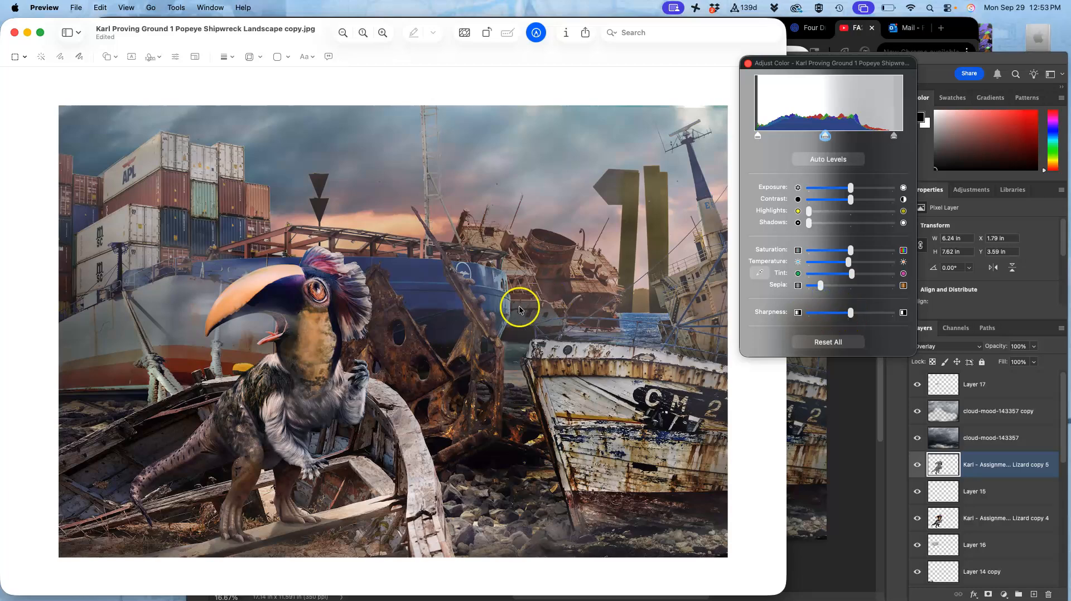
# - Increase the image's sharpness strongly while judging the detail in the creature's eye and head feathers
pyautogui.press('super+plus')
pyautogui.press('super+plus')
pyautogui.press('super+plus')
pyautogui.press('super+plus')
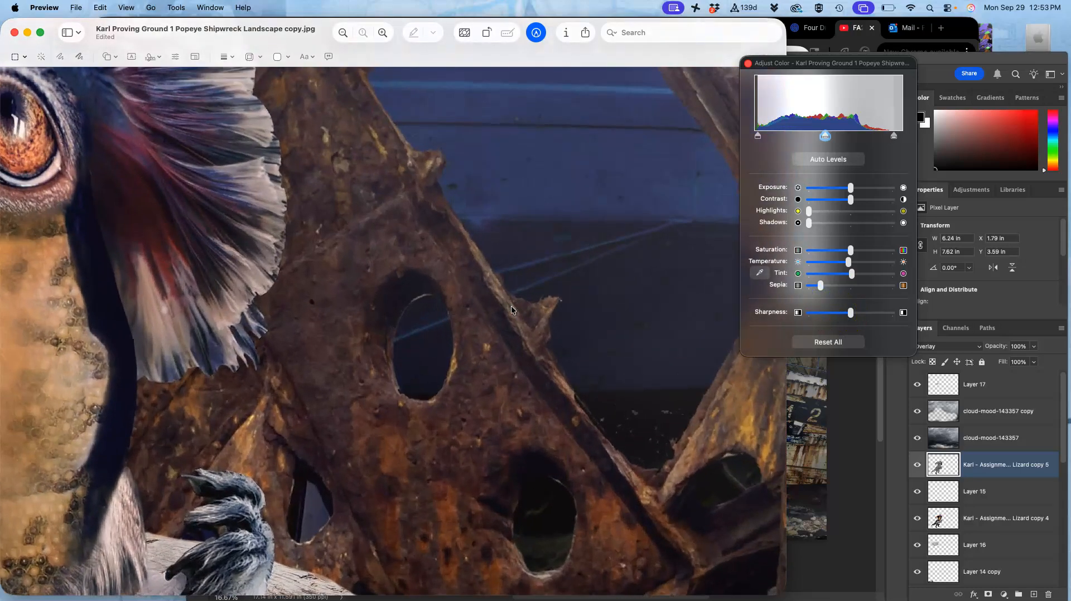
pyautogui.hscroll(-10, 511, 310)
pyautogui.scroll(2, 511, 310)
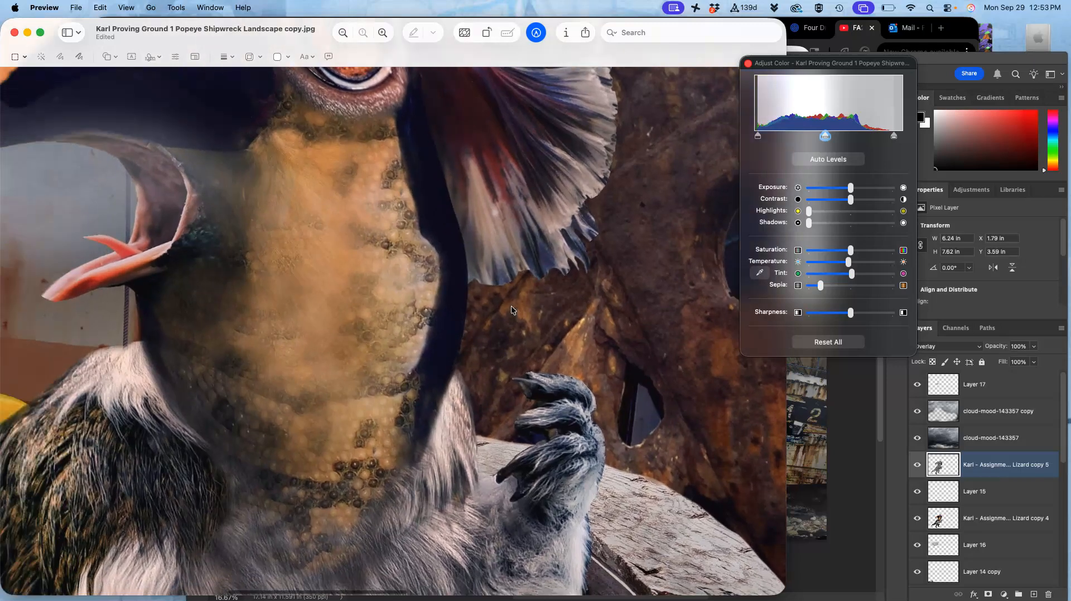
pyautogui.scroll(1, 511, 311)
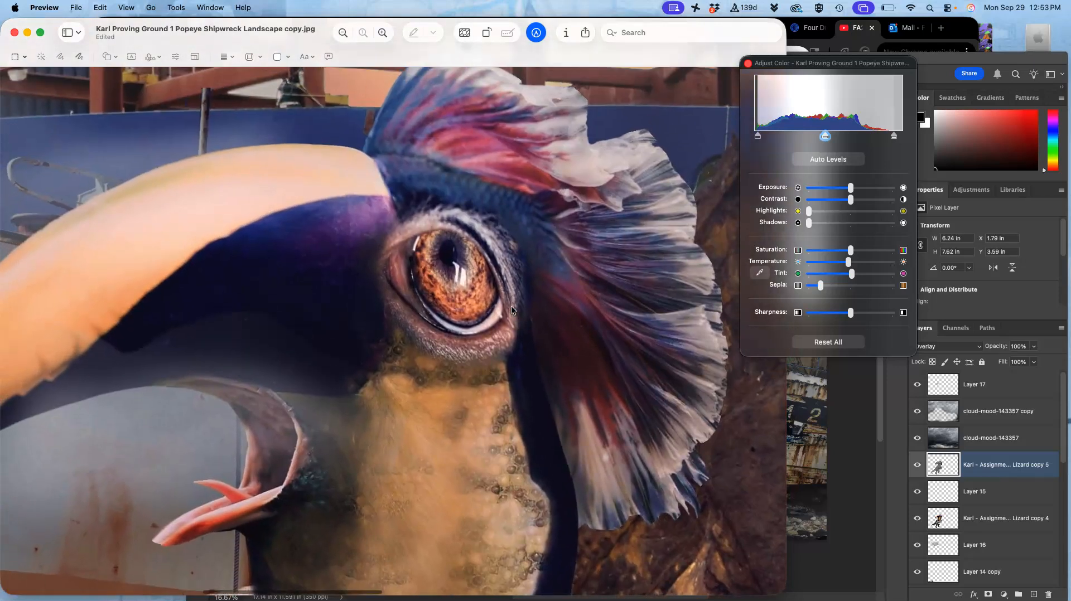
pyautogui.moveTo(851, 313); pyautogui.dragTo(891, 318)
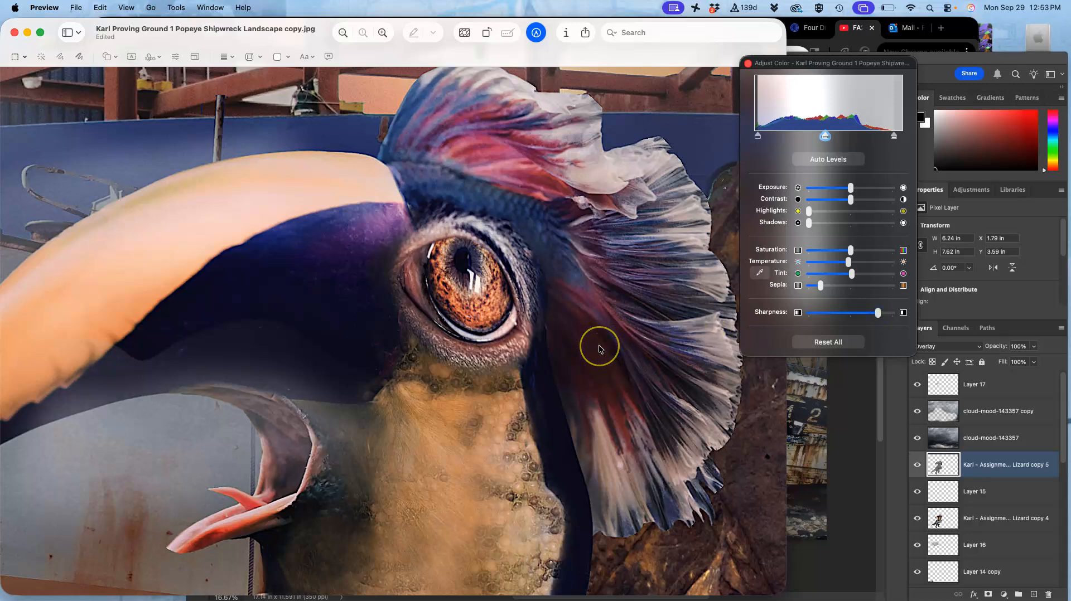
# - Check the sharpening across the whole image and reduce the sharpness a little to a moderate increase
pyautogui.press('super+minus')
pyautogui.press('super+minus')
pyautogui.press('super+minus')
pyautogui.press('super+minus')
pyautogui.press('super+minus')
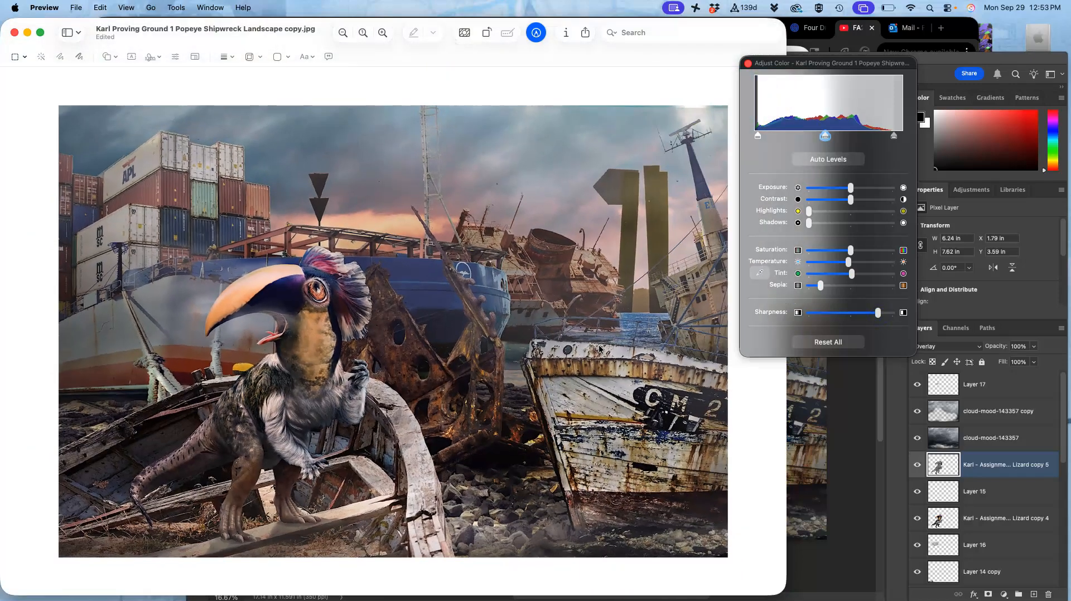
pyautogui.click(877, 315)
pyautogui.moveTo(323, 25); pyautogui.dragTo(357, 246)
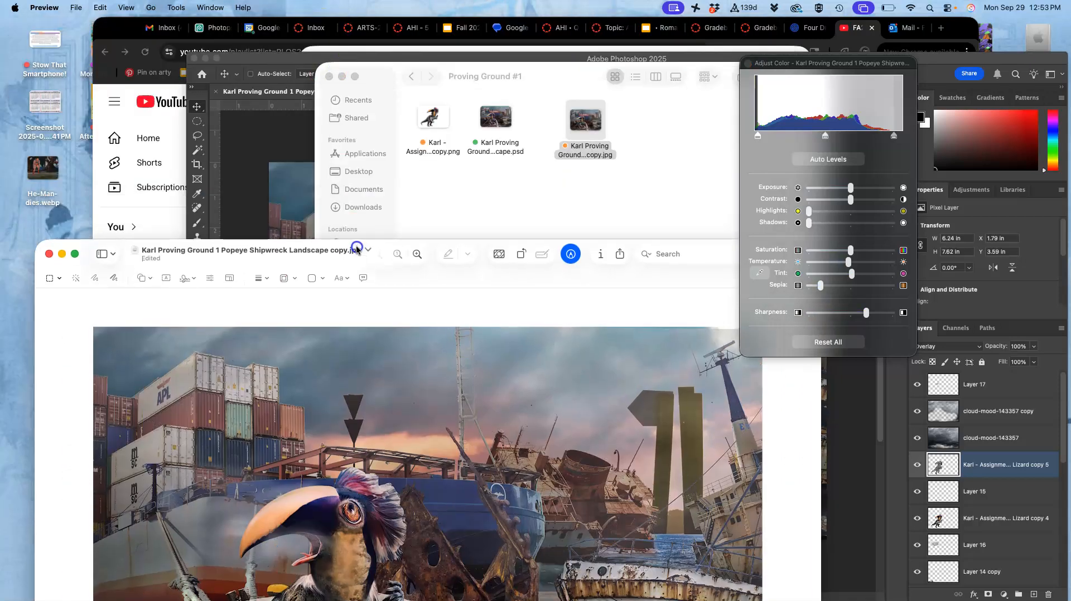
pyautogui.click(544, 197)
pyautogui.doubleClick(591, 124)
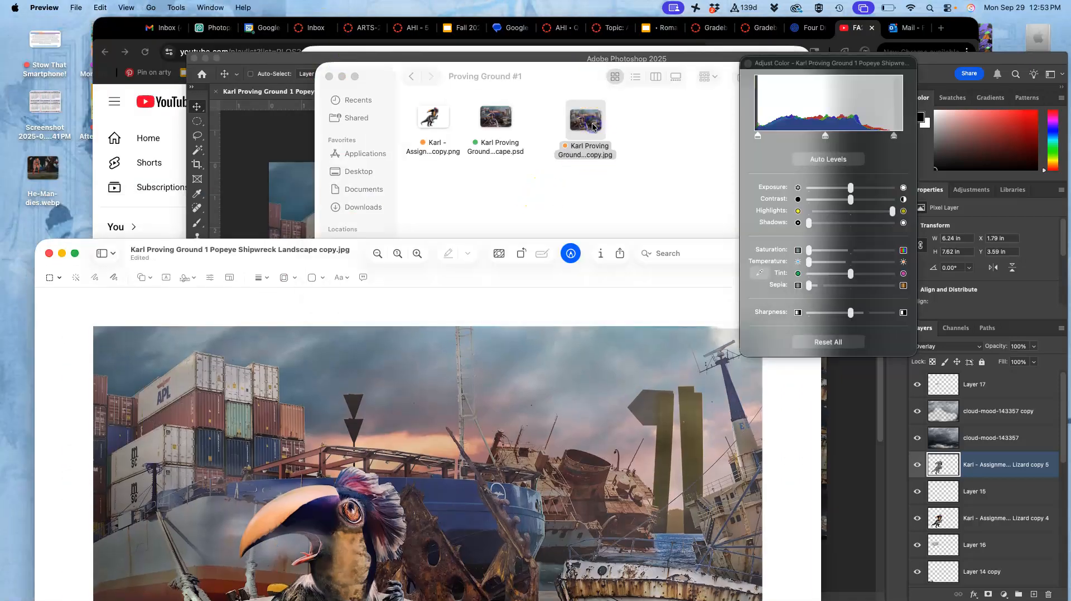
pyautogui.moveTo(349, 249); pyautogui.dragTo(326, 54)
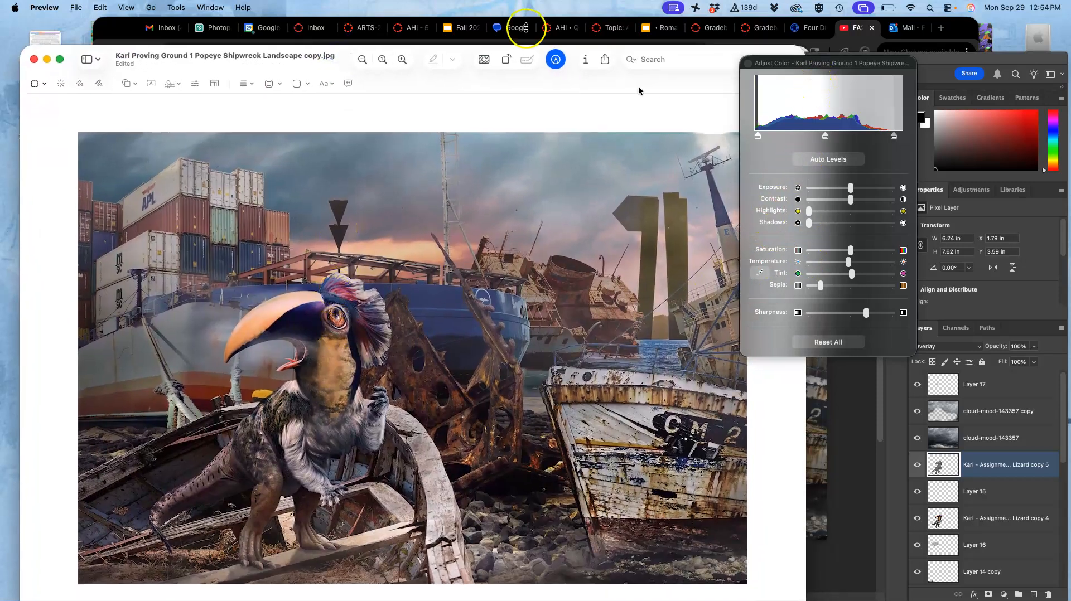
pyautogui.click(178, 7)
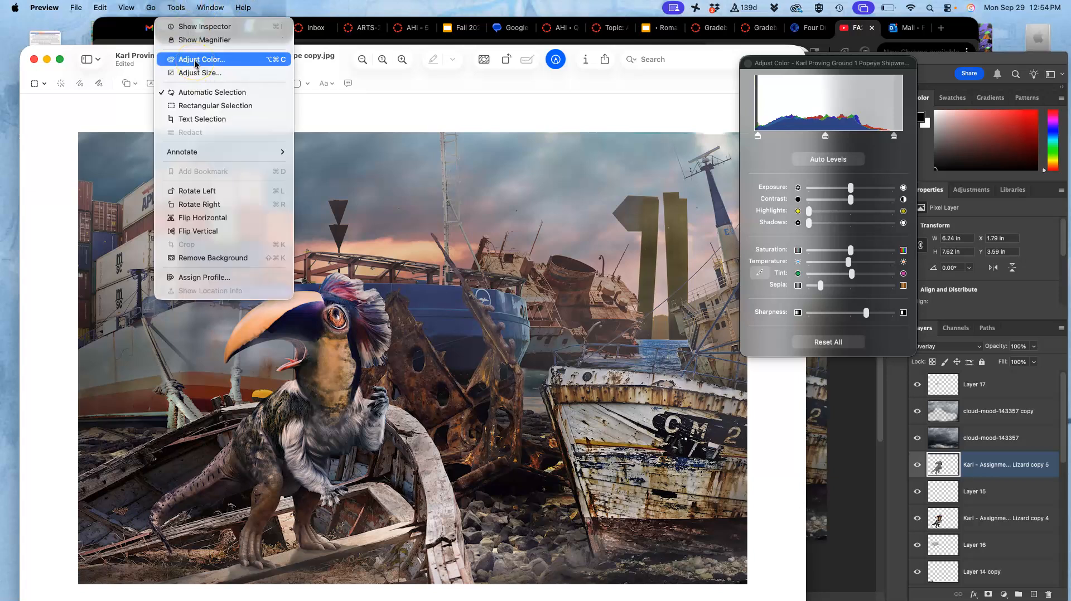
pyautogui.click(493, 108)
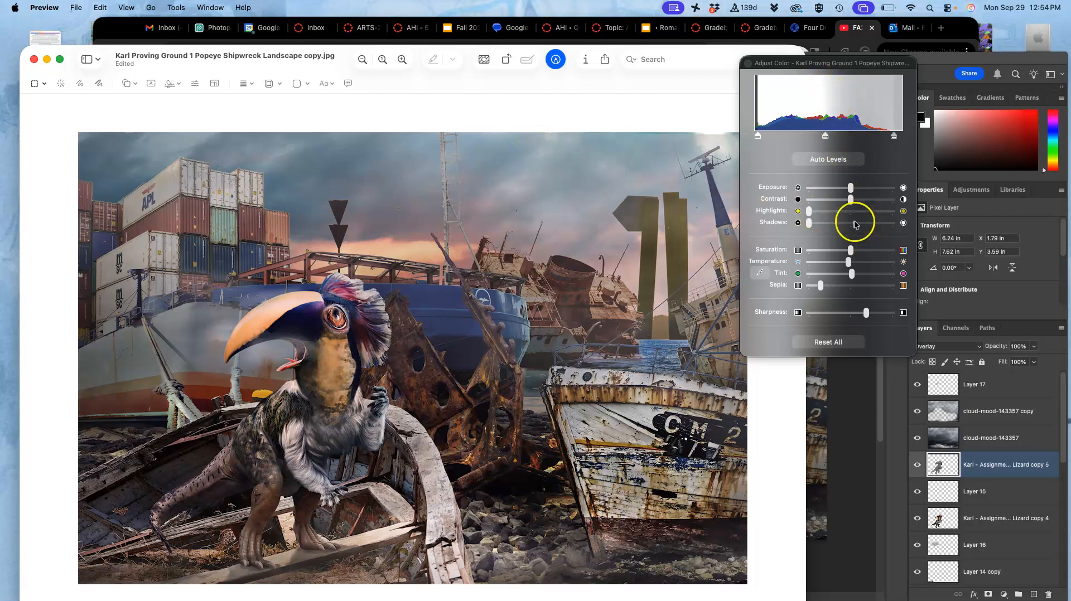
# - Raise the Highlights adjustment moderately and Shadows slightly, and save and close the JPEG
pyautogui.moveTo(810, 212)
pyautogui.mouseDown()
pyautogui.moveTo(846, 214)
pyautogui.moveTo(825, 217)
pyautogui.mouseUp()
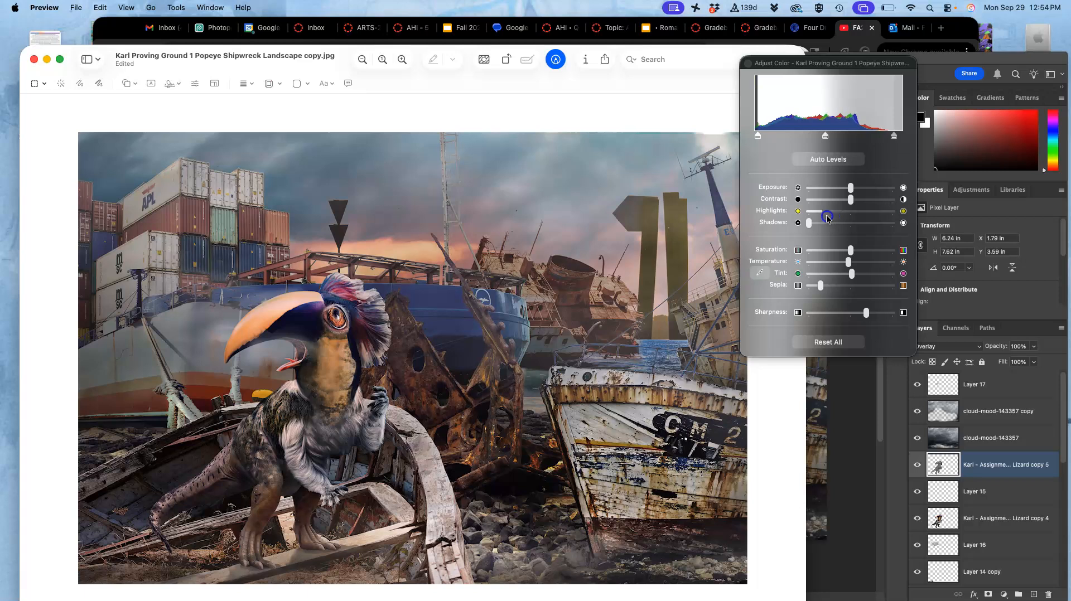
pyautogui.moveTo(806, 226)
pyautogui.mouseDown()
pyautogui.moveTo(862, 224)
pyautogui.moveTo(813, 227)
pyautogui.mouseUp()
pyautogui.click(78, 12)
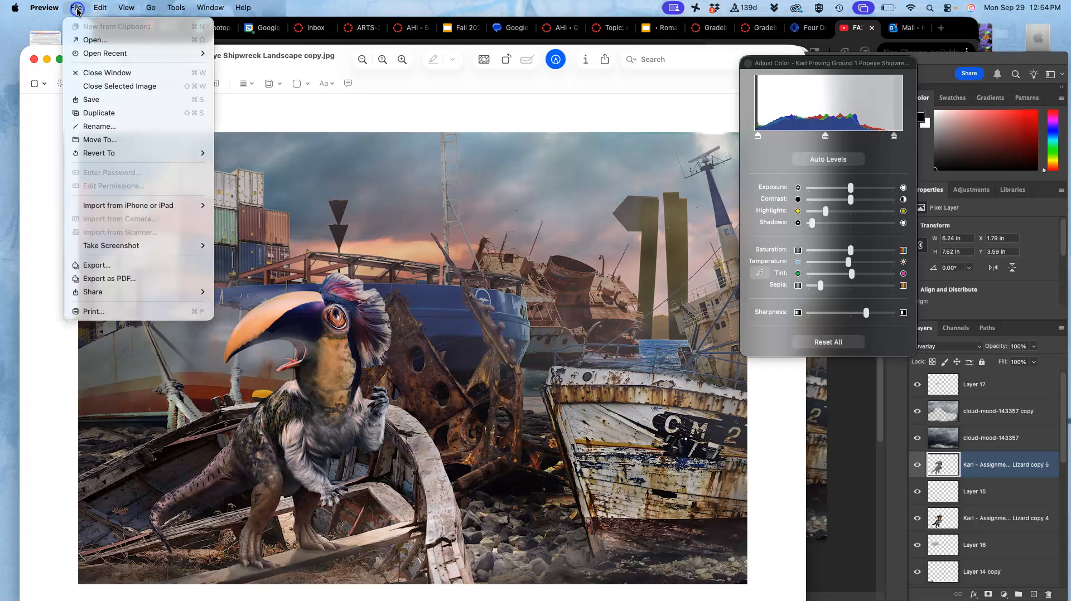
pyautogui.click(88, 102)
pyautogui.click(34, 59)
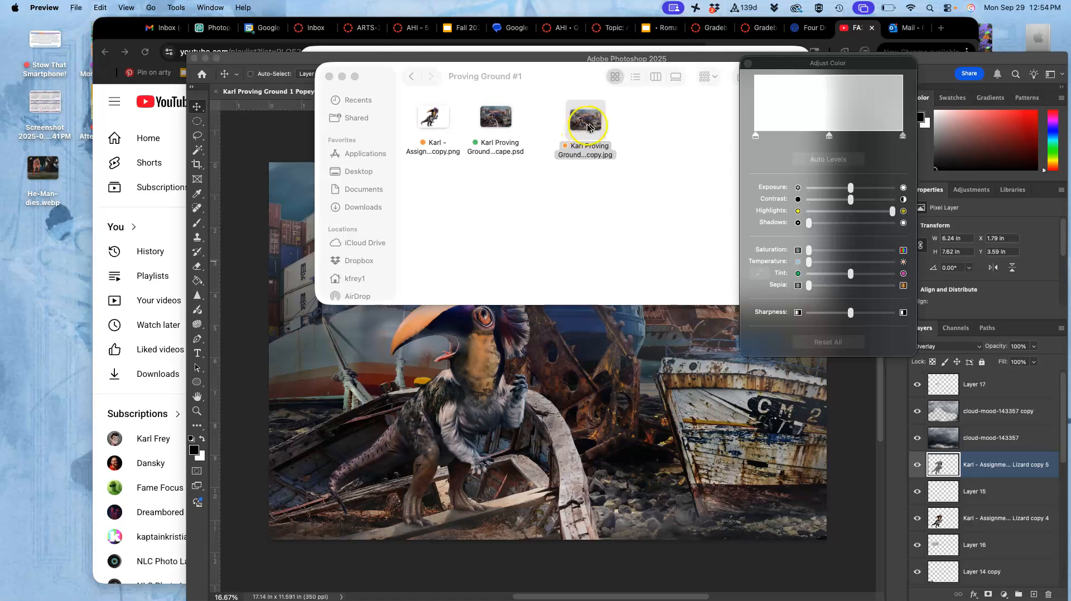
# - Place the adjusted JPEG from the Proving Ground #1 folder above Layer 17 in the Photoshop document, filling the canvas
pyautogui.moveTo(594, 125); pyautogui.dragTo(584, 162)
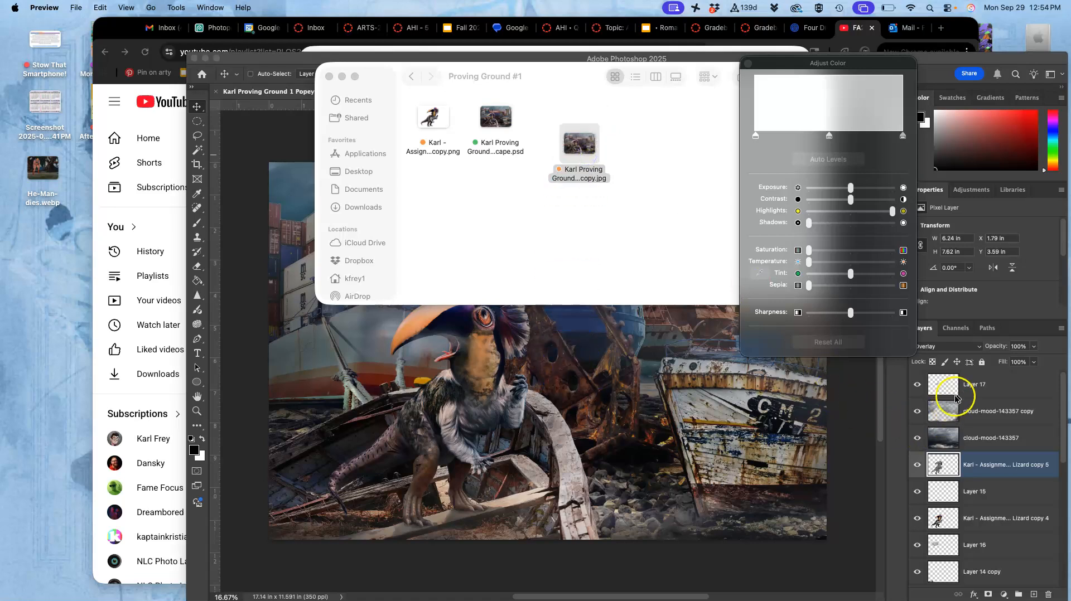
pyautogui.click(969, 389)
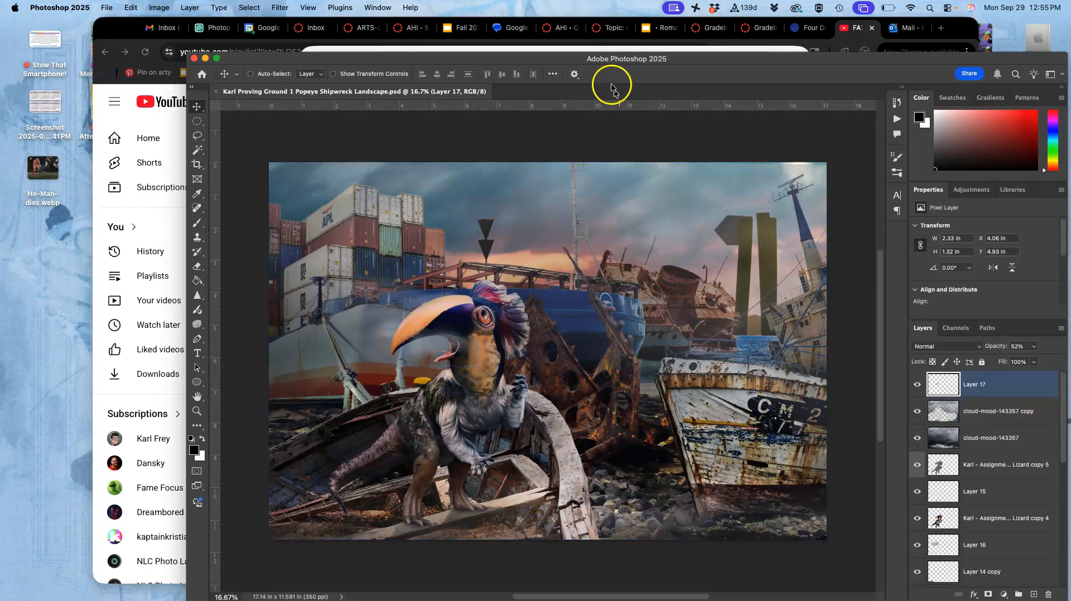
pyautogui.click(523, 52)
pyautogui.moveTo(573, 107); pyautogui.dragTo(516, 385)
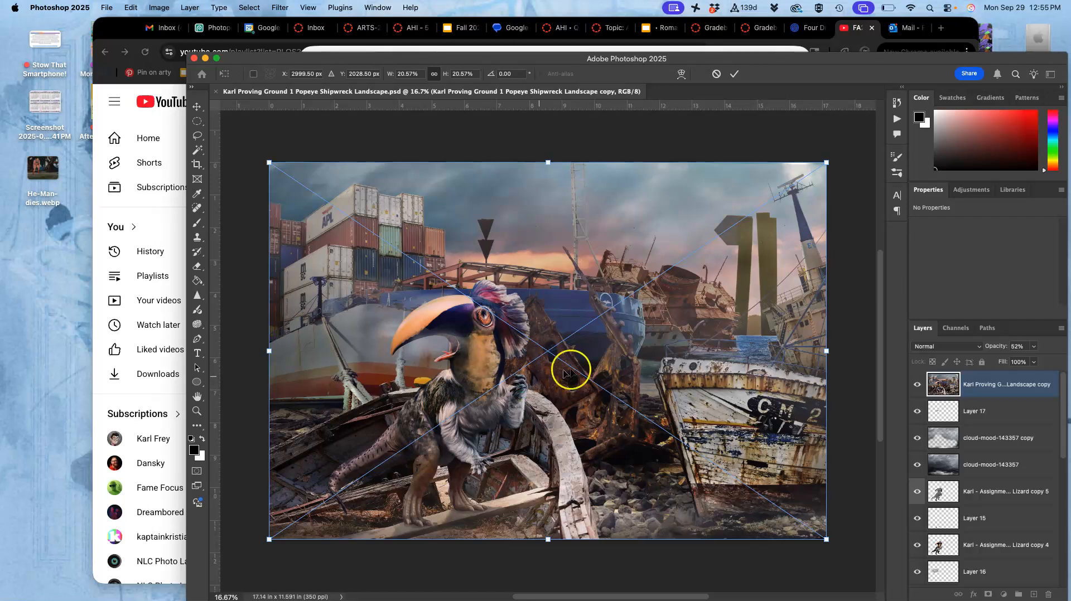
pyautogui.press('Return')
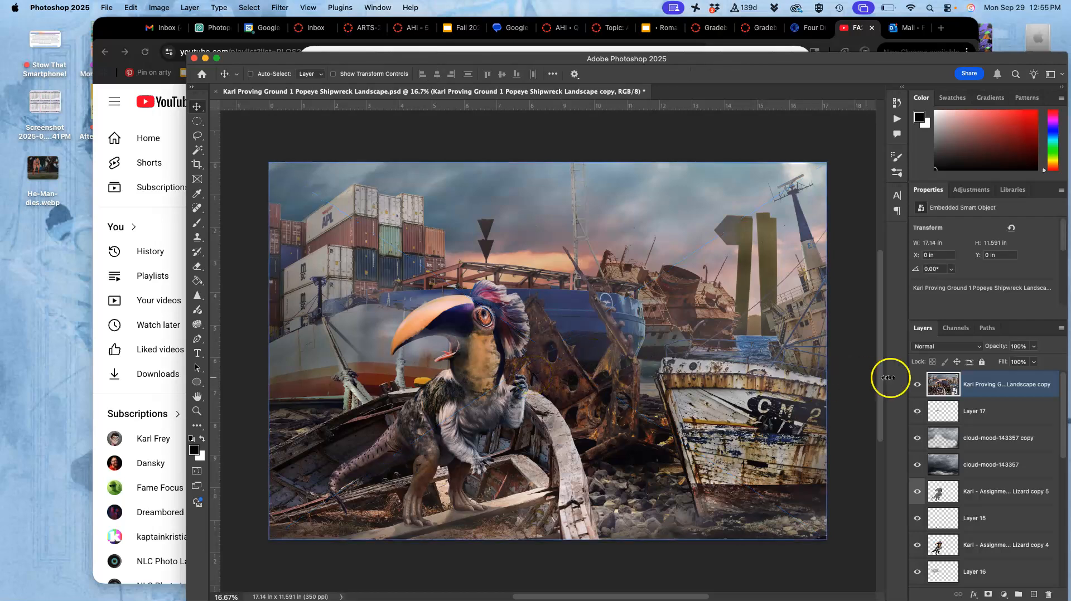
# - Compare the composite with and without the placed JPEG layer by toggling its visibility
pyautogui.click(918, 385)
pyautogui.click(917, 385)
pyautogui.click(917, 385)
pyautogui.click(917, 385)
pyautogui.click(917, 385)
pyautogui.click(917, 385)
# - Set the placed JPEG layer's opacity to 38% and save the document
pyautogui.click(1004, 385)
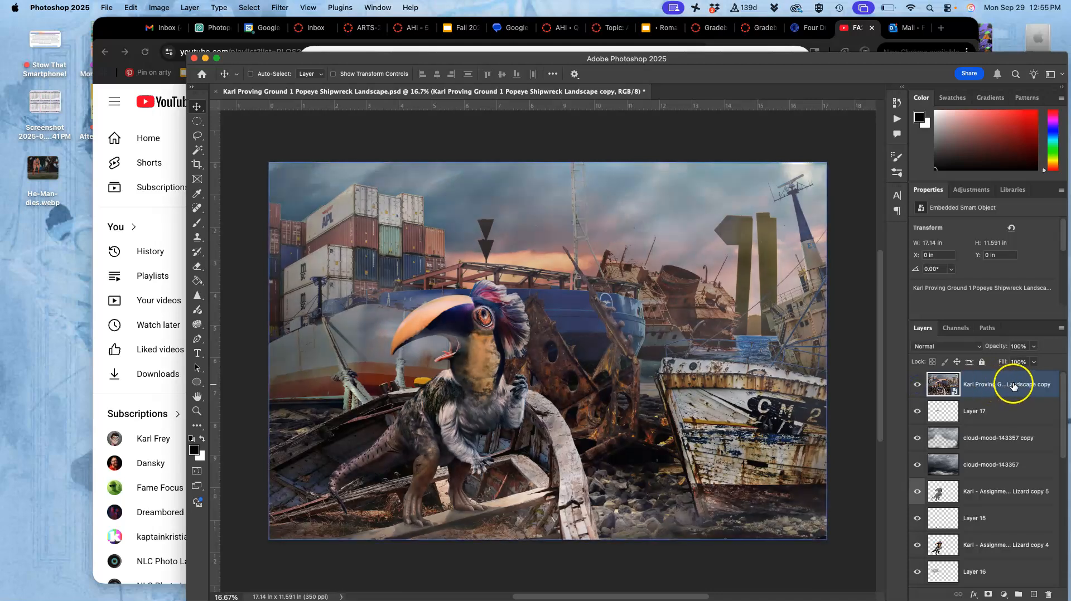
pyautogui.click(1033, 347)
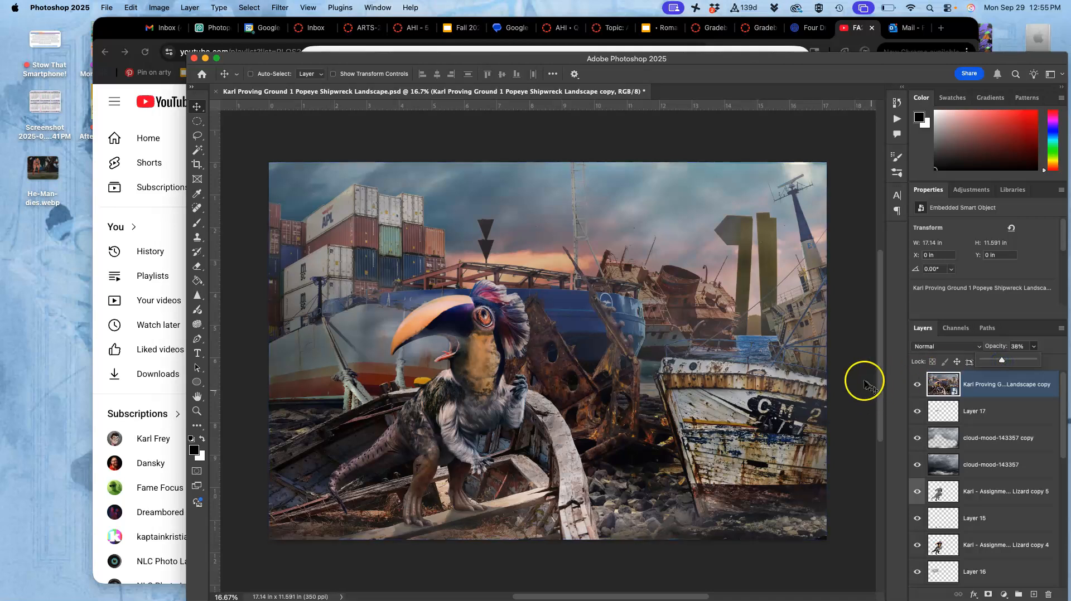
pyautogui.click(109, 8)
pyautogui.click(115, 124)
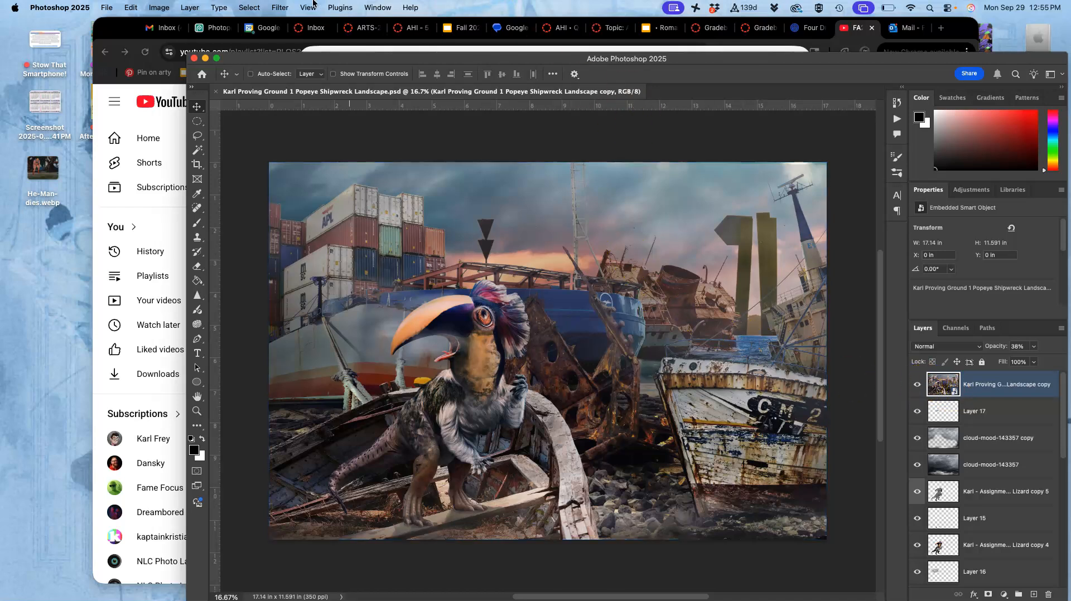
# - Save a JPEG copy of the composite in the Proving Ground #1 folder, replacing the existing one, at quality 9 with Progressive format
pyautogui.click(106, 8)
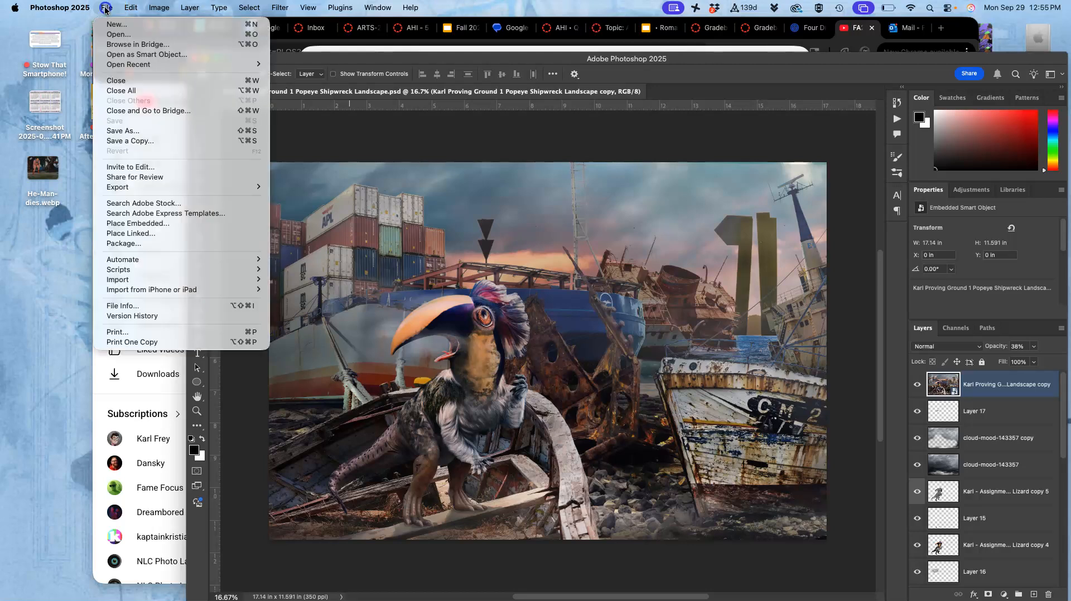
pyautogui.click(131, 142)
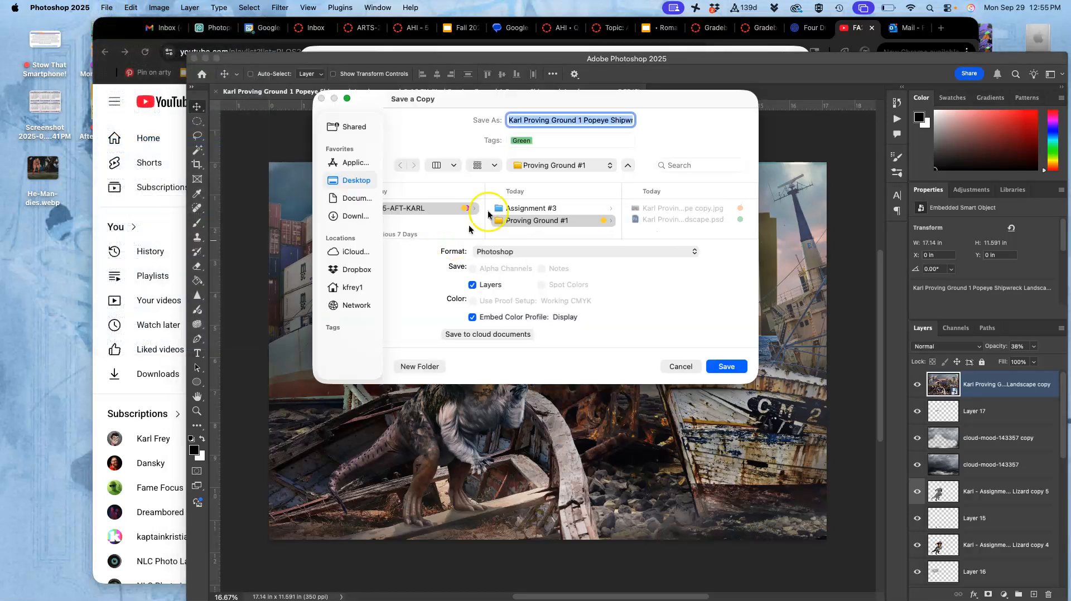
pyautogui.click(539, 251)
pyautogui.click(535, 359)
pyautogui.click(725, 367)
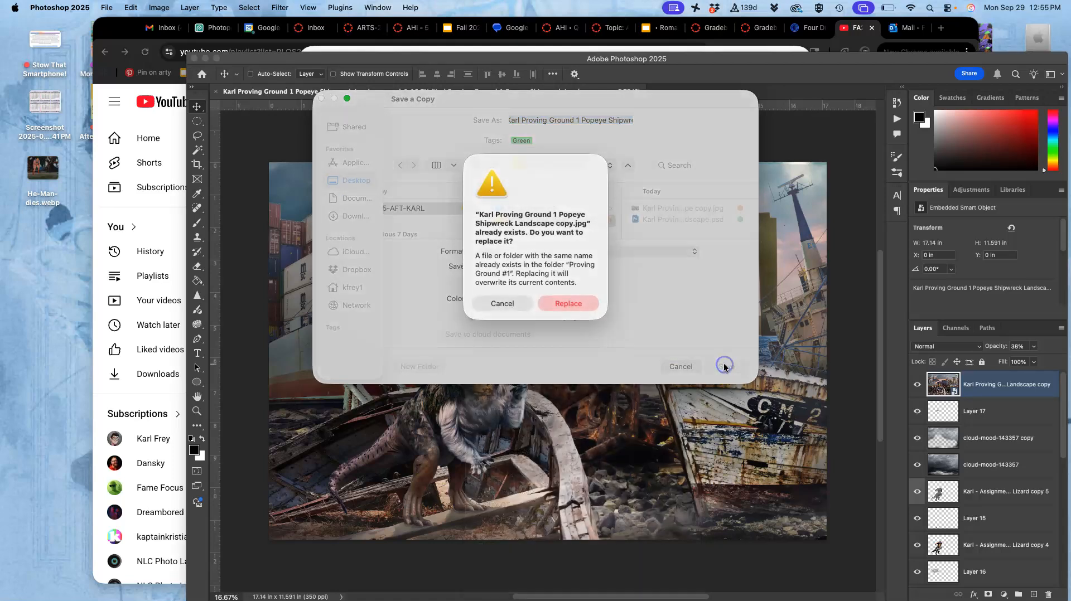
pyautogui.click(580, 303)
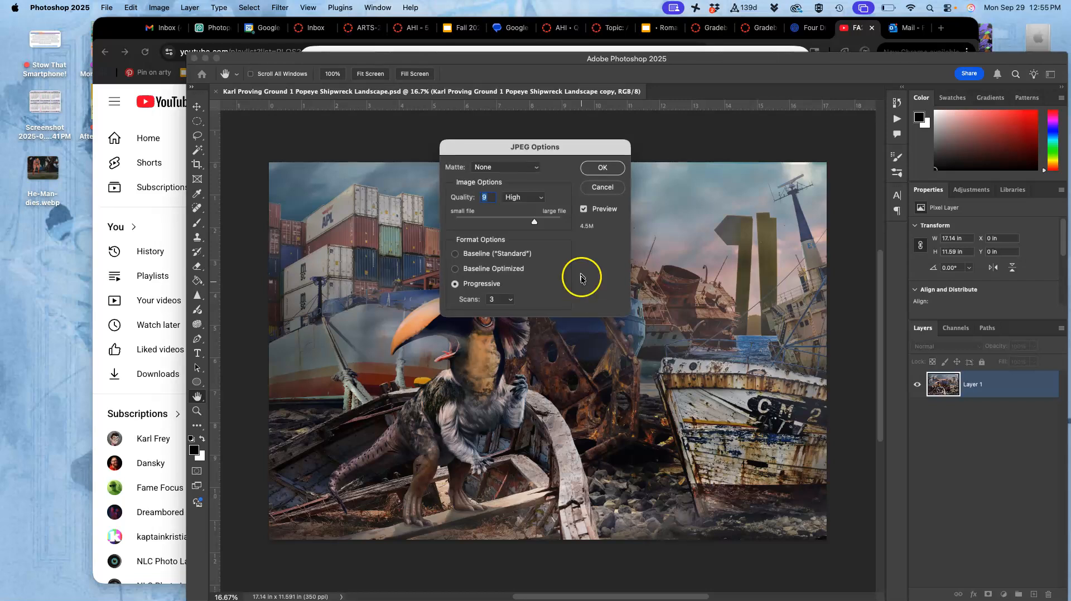
pyautogui.click(601, 168)
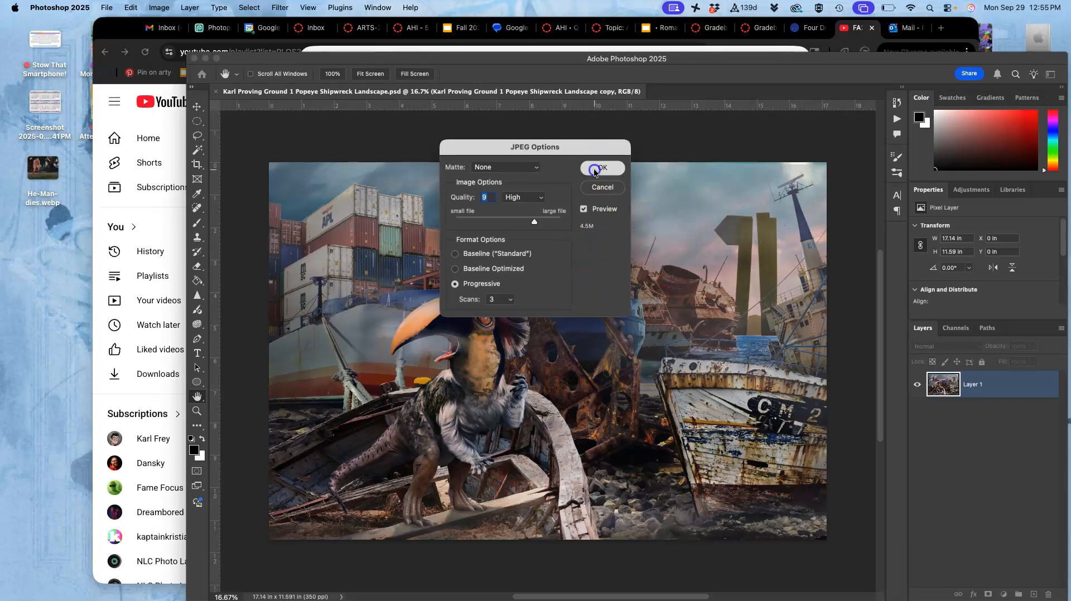
# - Move the Proving Ground #1 folder window aside, switch to Chrome, close the AHI-5 body proportions tab and return to the course outline
pyautogui.moveTo(564, 48); pyautogui.dragTo(292, 39)
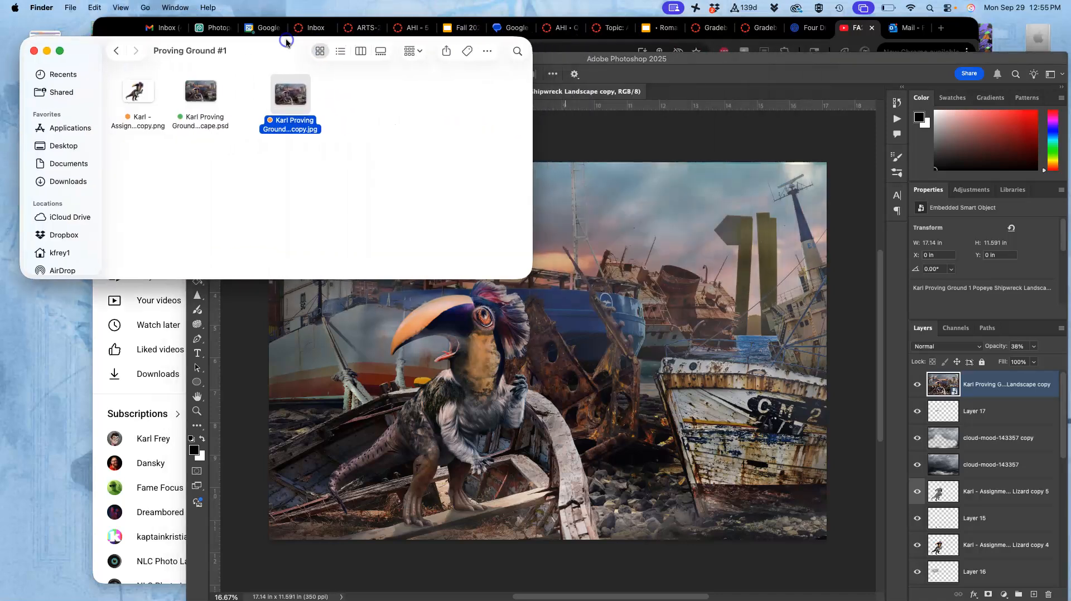
pyautogui.click(363, 28)
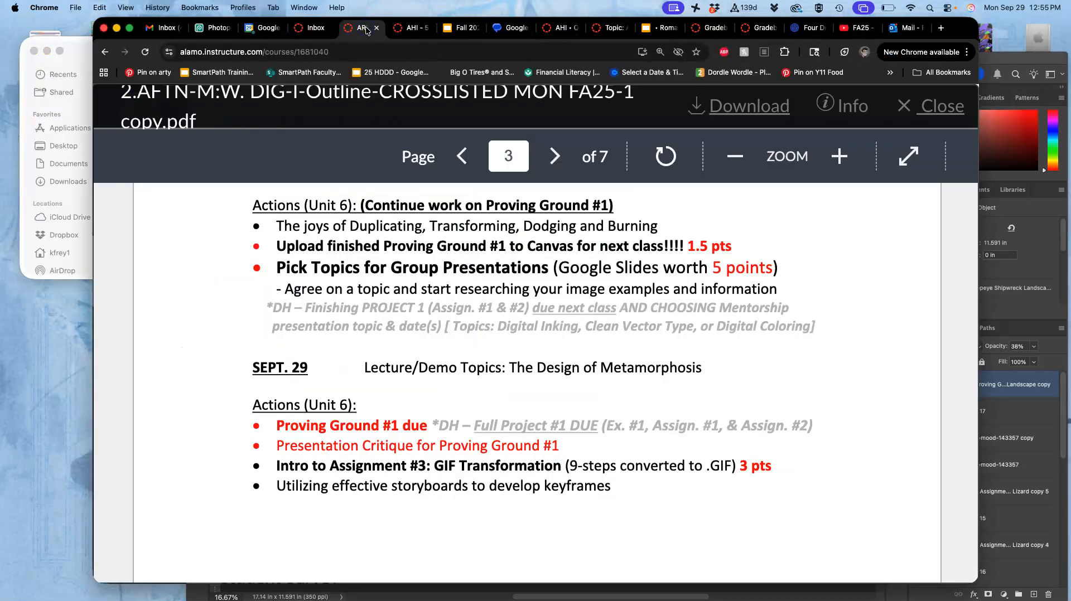
pyautogui.click(418, 31)
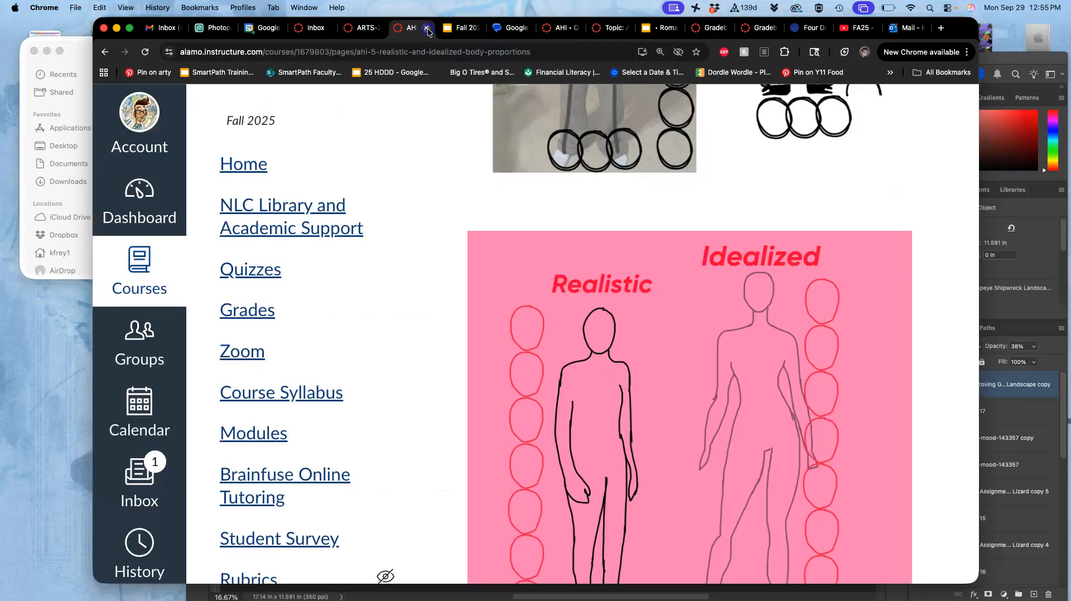
pyautogui.click(427, 28)
pyautogui.click(364, 28)
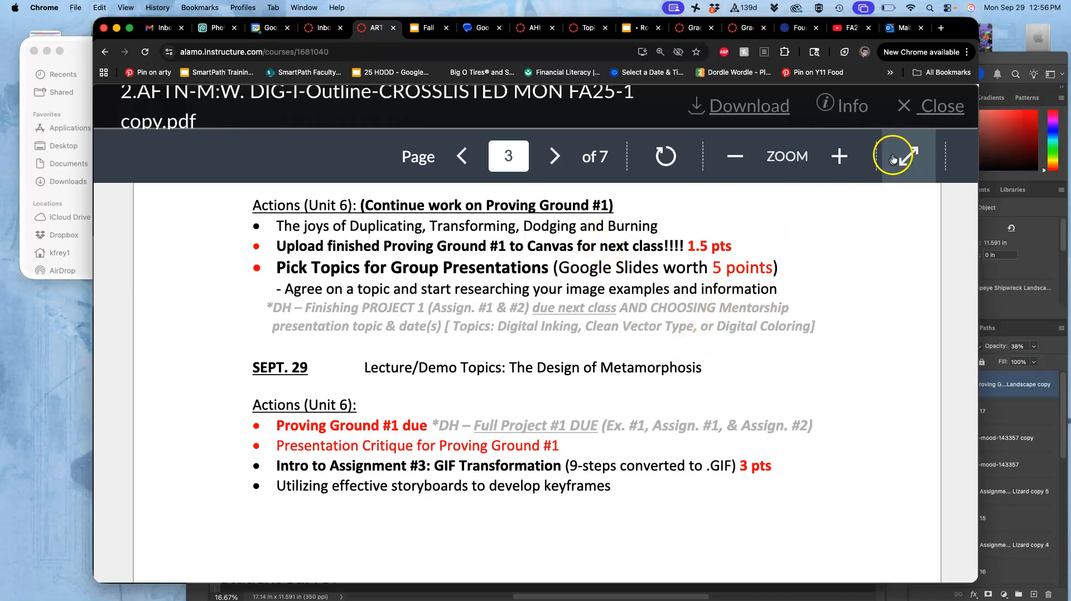
# - Close the course outline PDF preview and open the Assignments page from the course home page
pyautogui.click(929, 107)
pyautogui.scroll(-1, 698, 304)
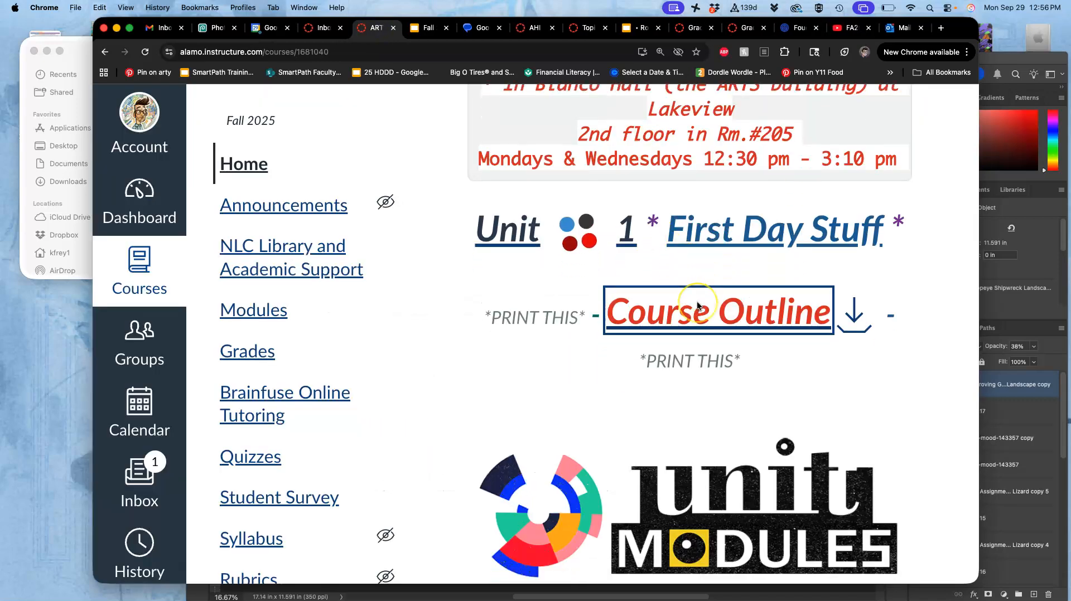
pyautogui.scroll(-10, 697, 304)
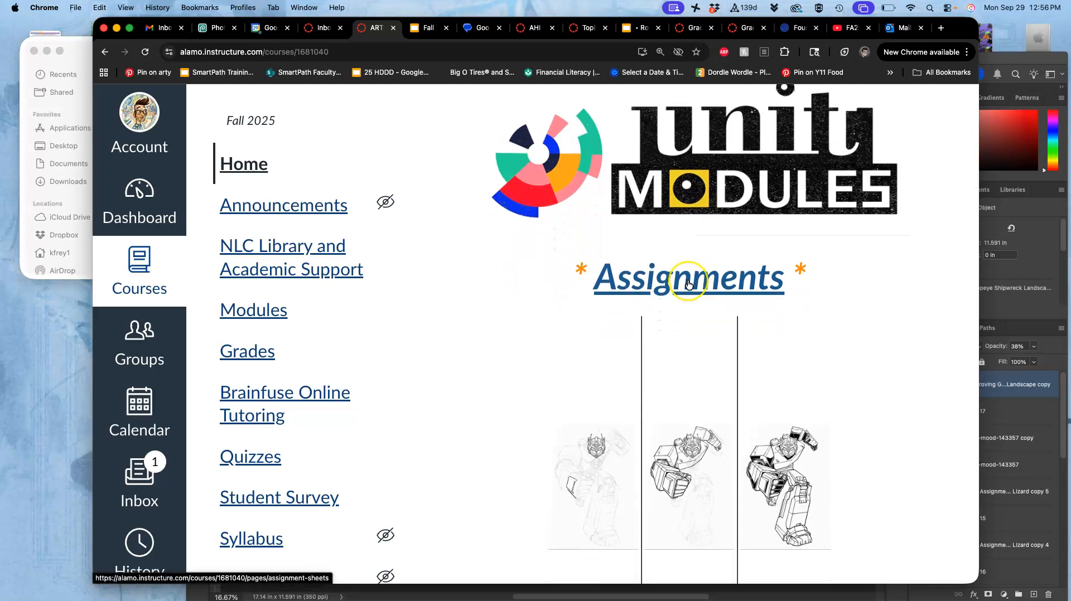
pyautogui.click(689, 284)
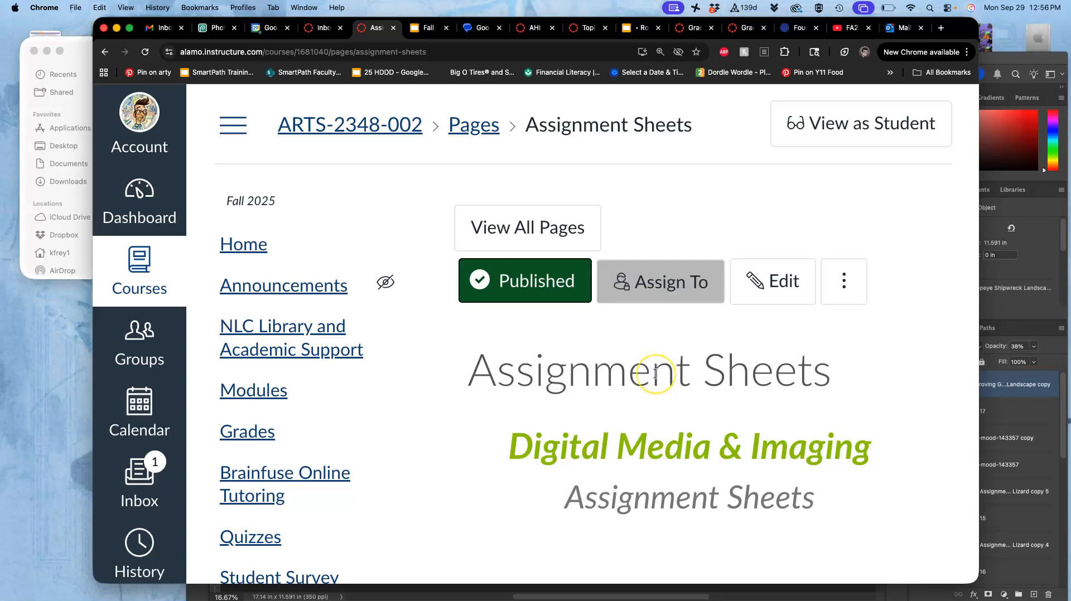
# - Reduce the page zoom to 110% and open the posting discussion for Proving Ground #1 (creature in landscape)
pyautogui.press('super+minus')
pyautogui.press('super+minus')
pyautogui.scroll(-15, 655, 376)
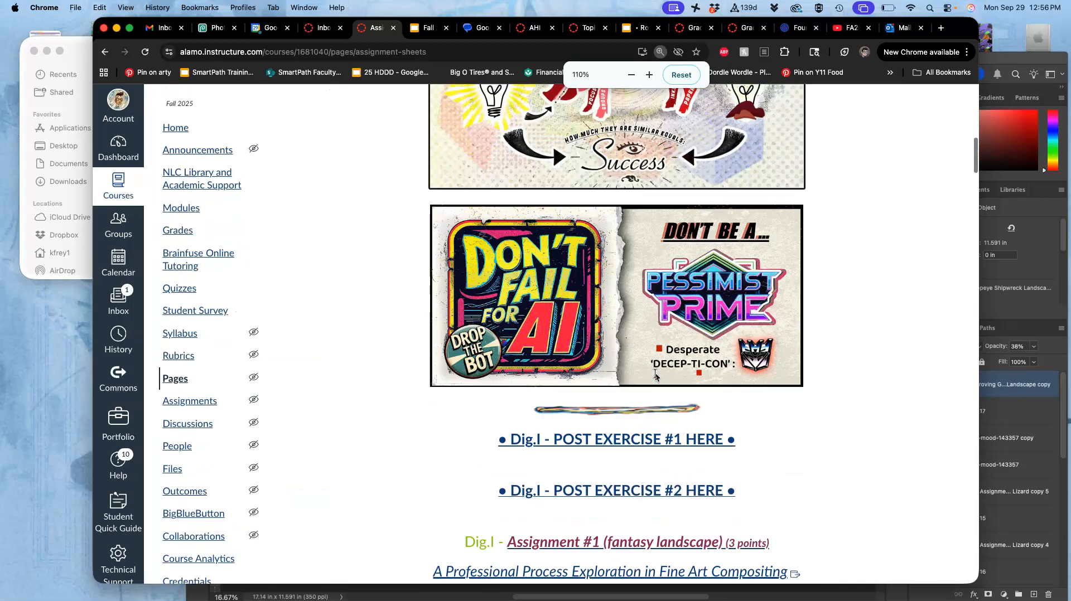
pyautogui.scroll(-5, 656, 377)
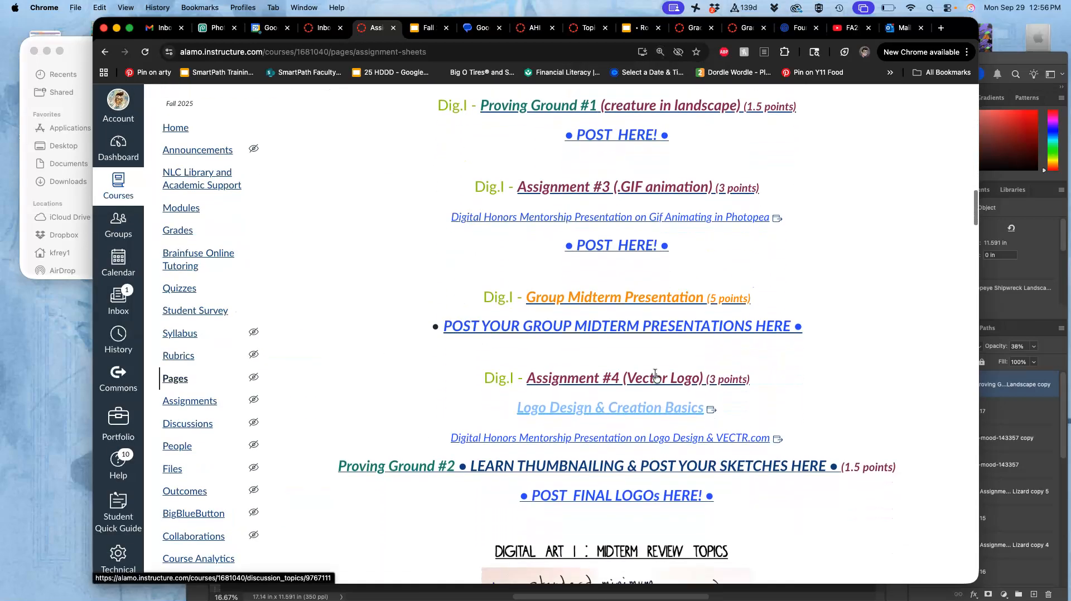
pyautogui.scroll(3, 656, 376)
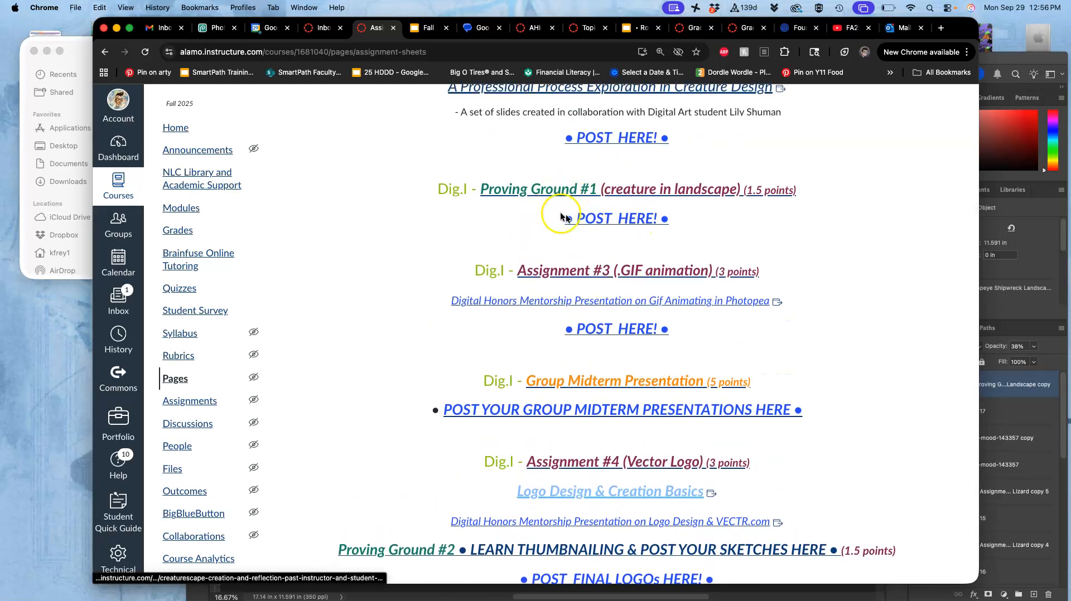
pyautogui.click(594, 220)
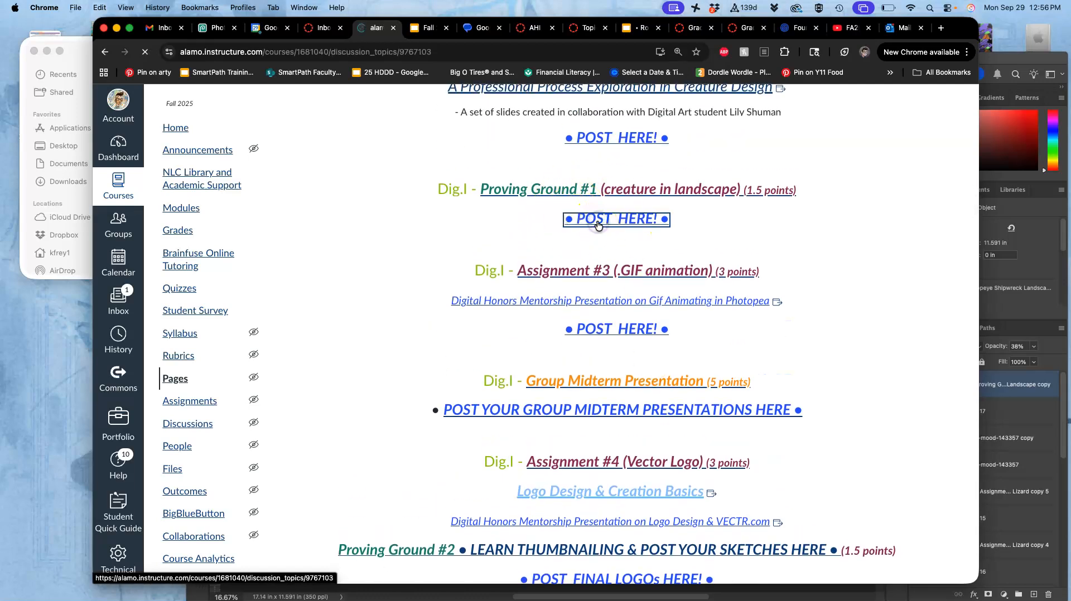
# - Review the Proving Ground #1 directions and browse the submissions students have already posted
pyautogui.scroll(-10, 563, 354)
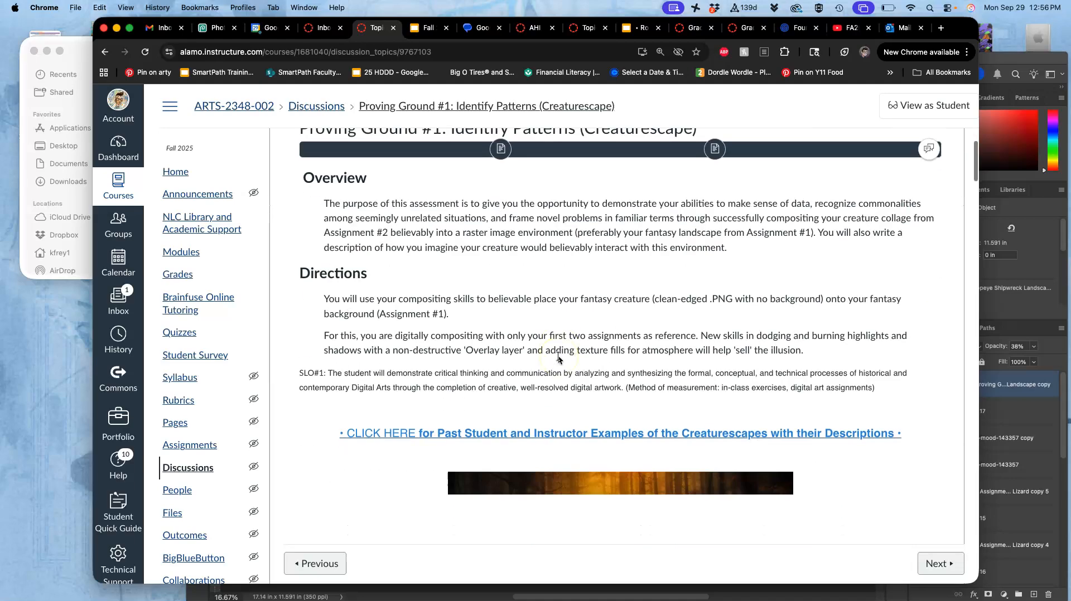
pyautogui.scroll(-15, 559, 357)
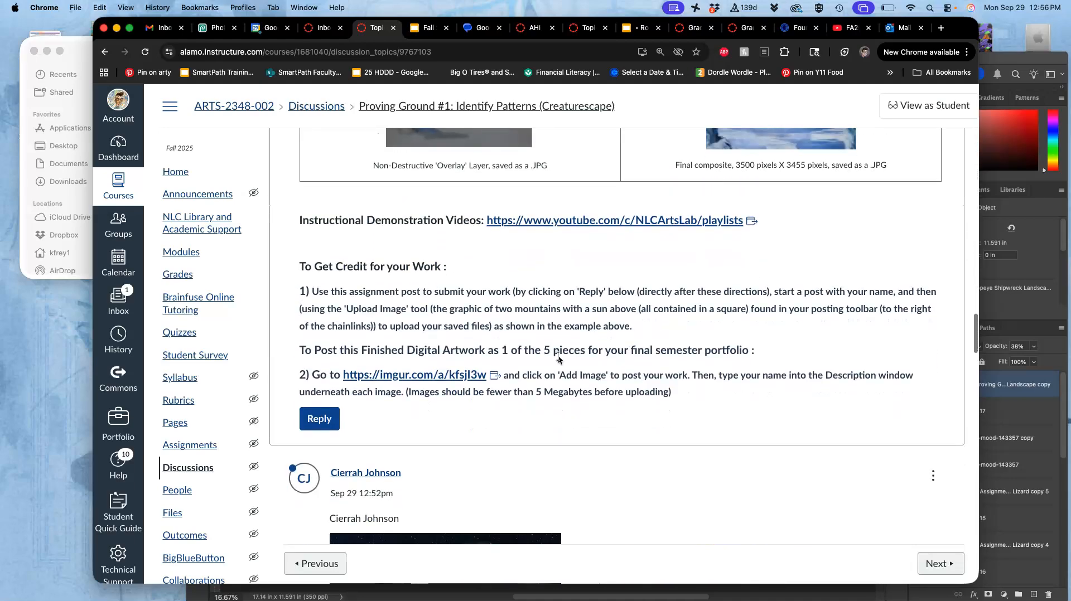
pyautogui.scroll(-20, 559, 358)
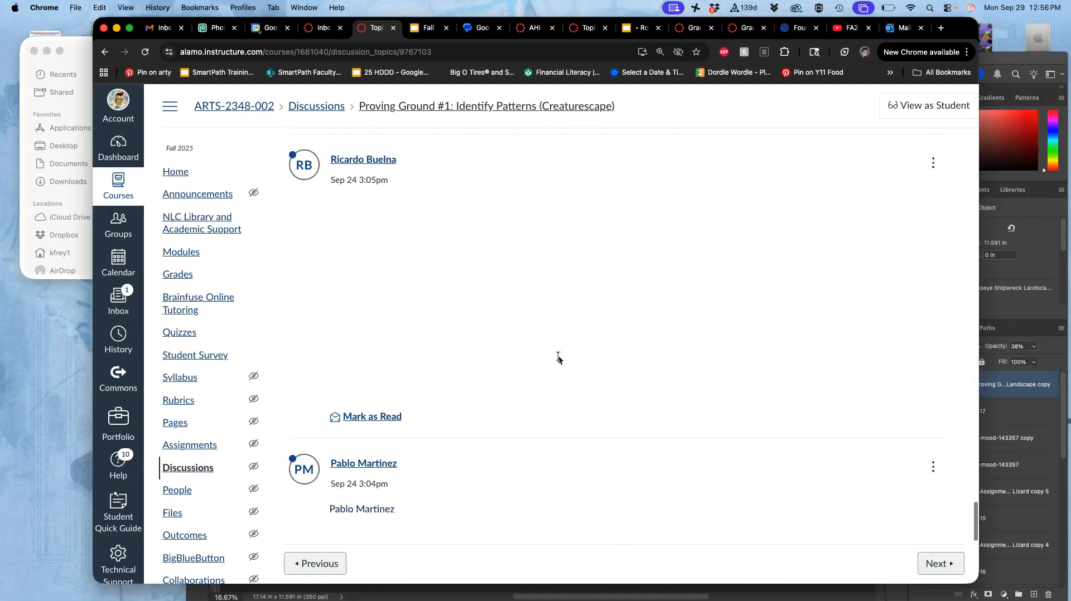
pyautogui.scroll(-2, 515, 366)
pyautogui.scroll(15, 516, 368)
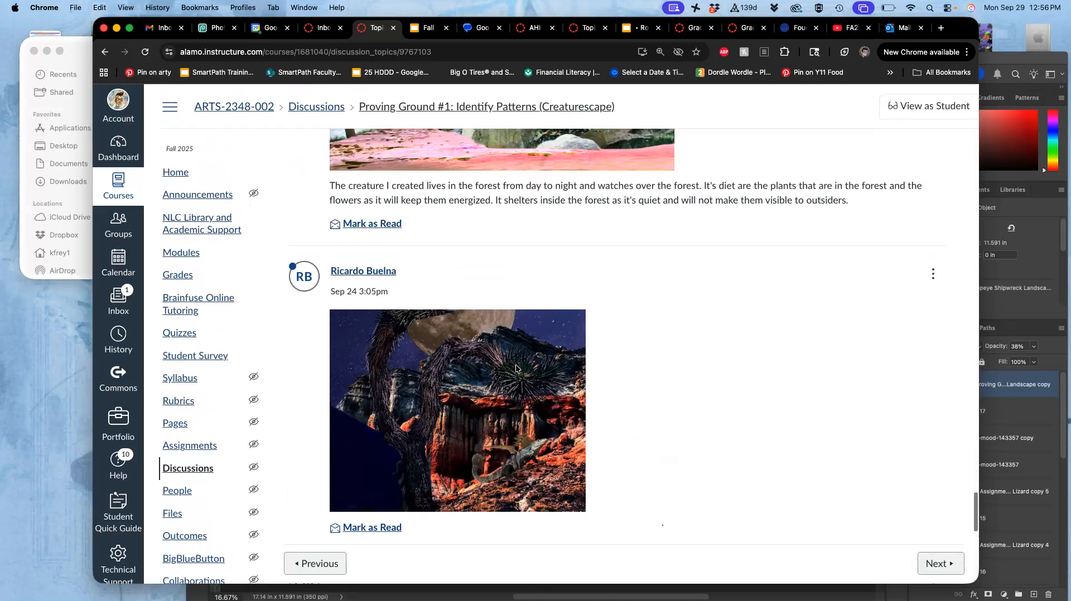
pyautogui.scroll(15, 516, 364)
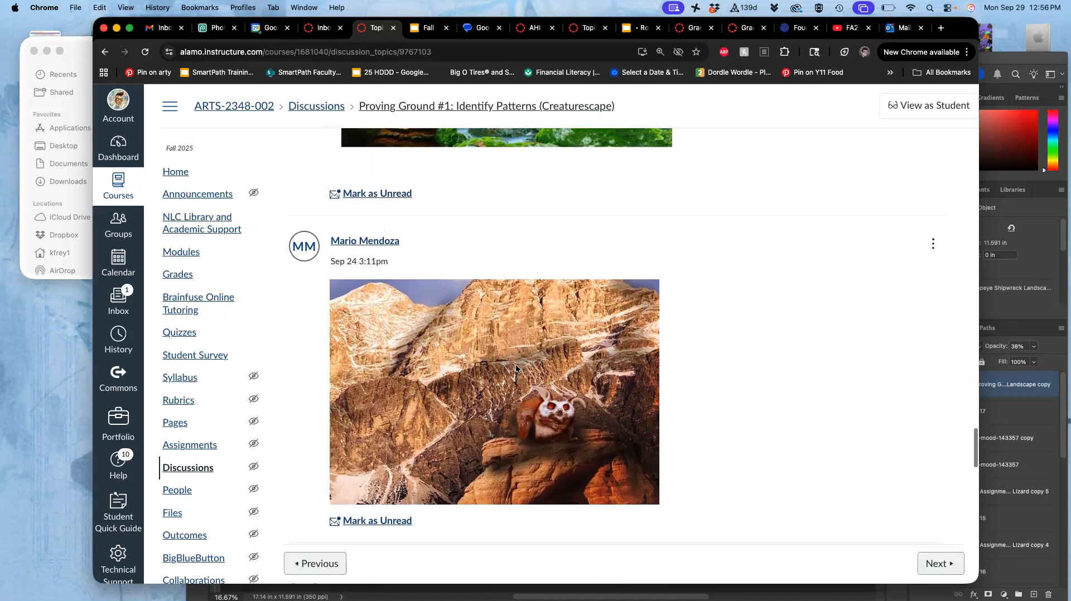
pyautogui.scroll(15, 516, 364)
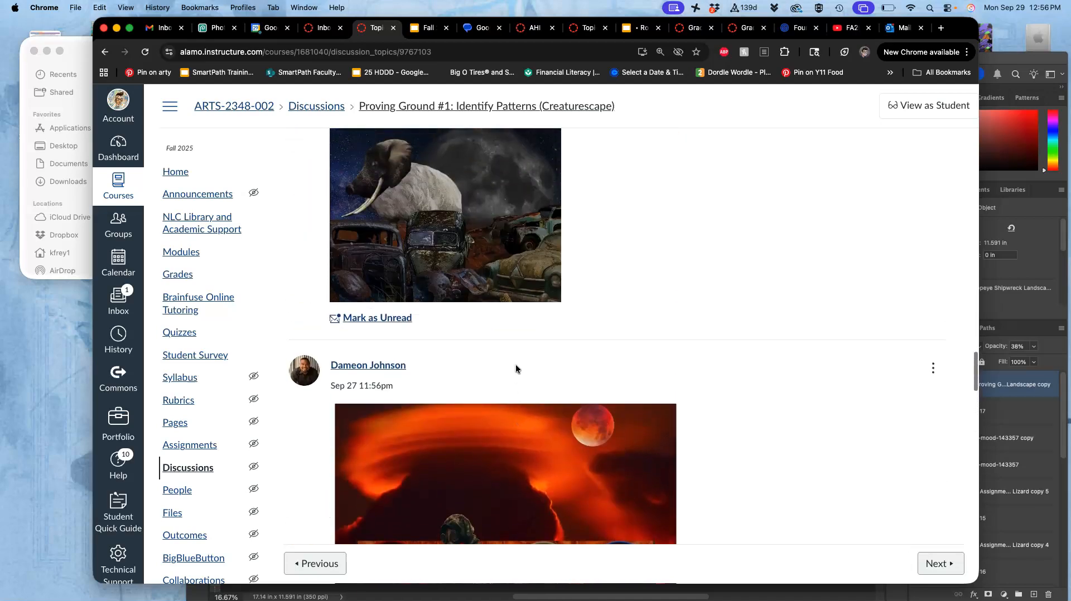
pyautogui.scroll(2, 515, 364)
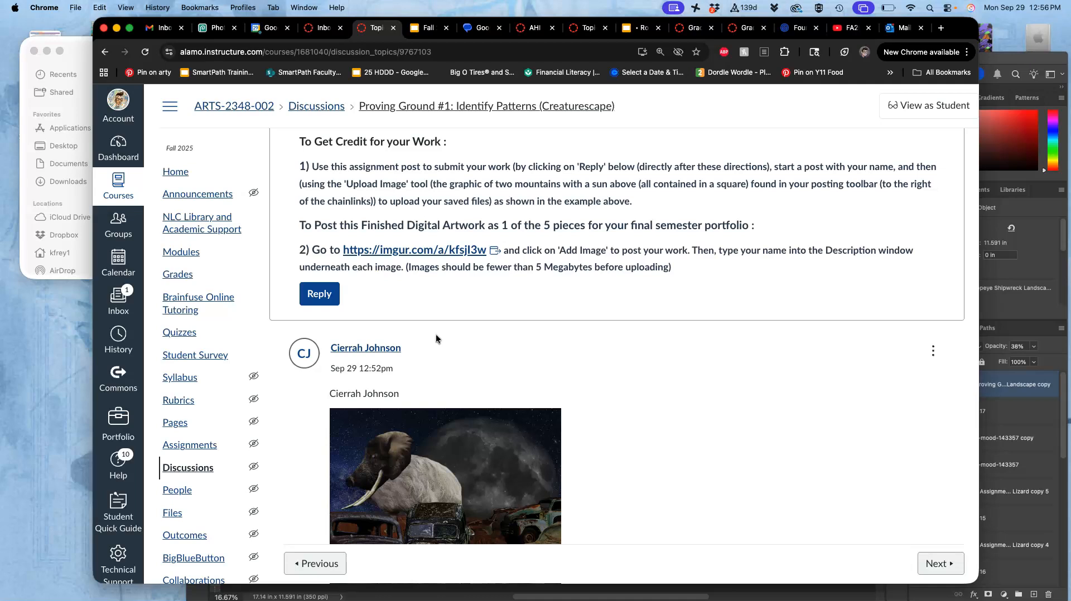
# - Start a reply containing the instructor's first name with "(instructor Example)" and a second line reading "Rubric Requirement #2:"
pyautogui.click(330, 298)
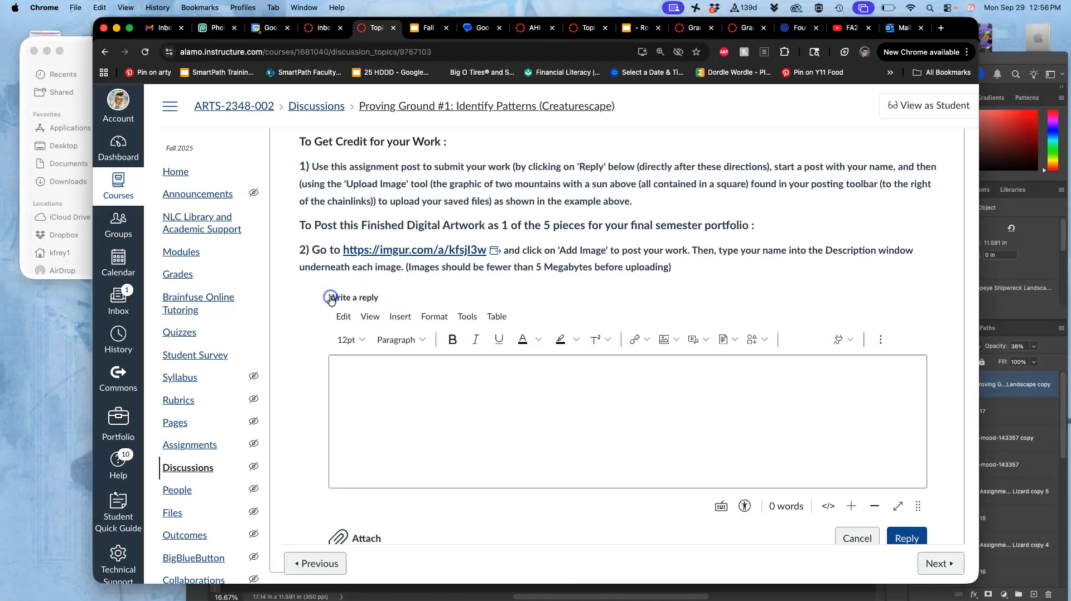
pyautogui.click(357, 366)
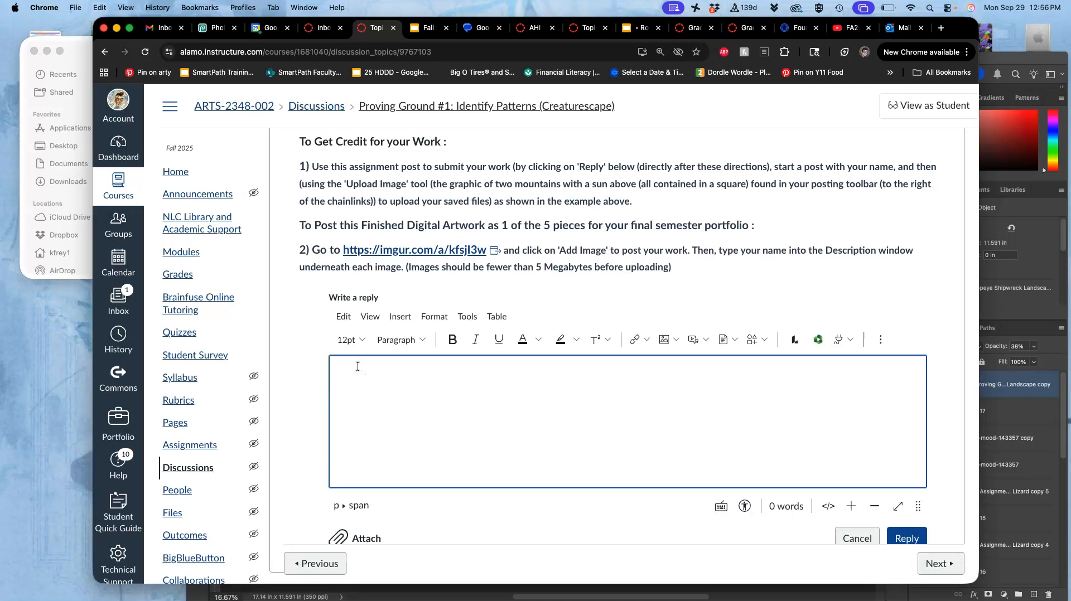
pyautogui.write('Karl (instructor Example')
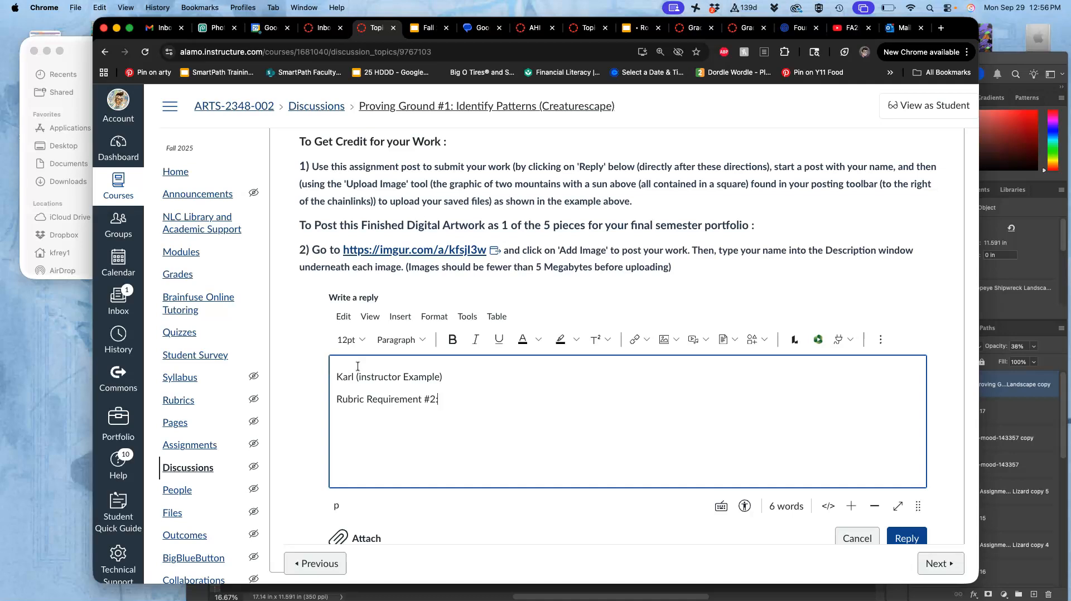
# - Make the "Rubric Requirement #2:" line in the reply bold and underlined
pyautogui.moveTo(437, 401); pyautogui.dragTo(320, 401)
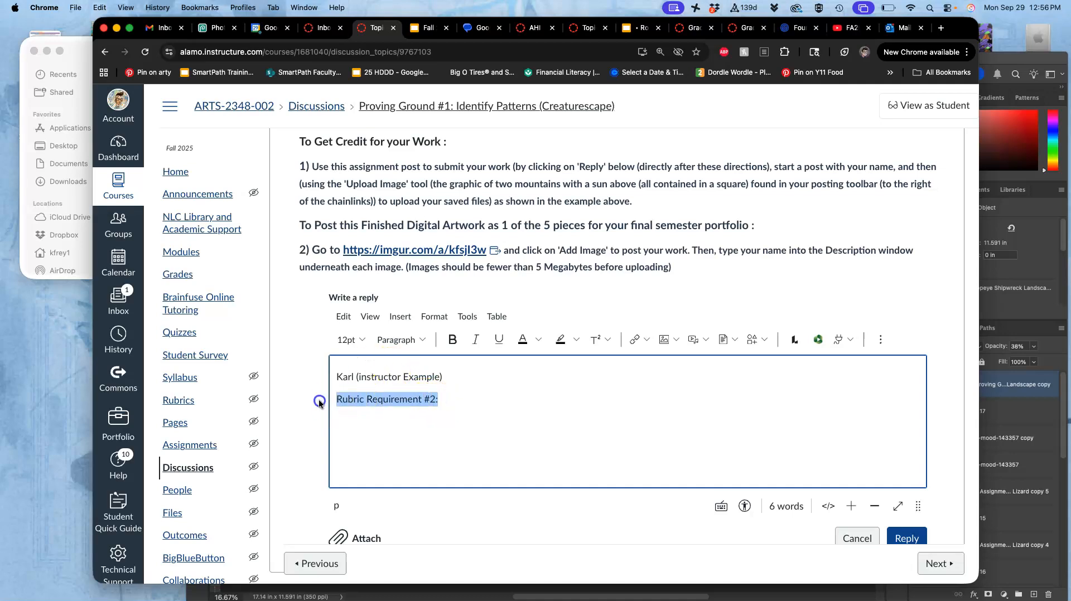
pyautogui.press('super+b')
pyautogui.press('super+u')
pyautogui.click(364, 430)
# - Read the Proving Ground #1 rubric criteria and check the composite's light direction and creature anatomy in Photoshop against them
pyautogui.scroll(15, 365, 430)
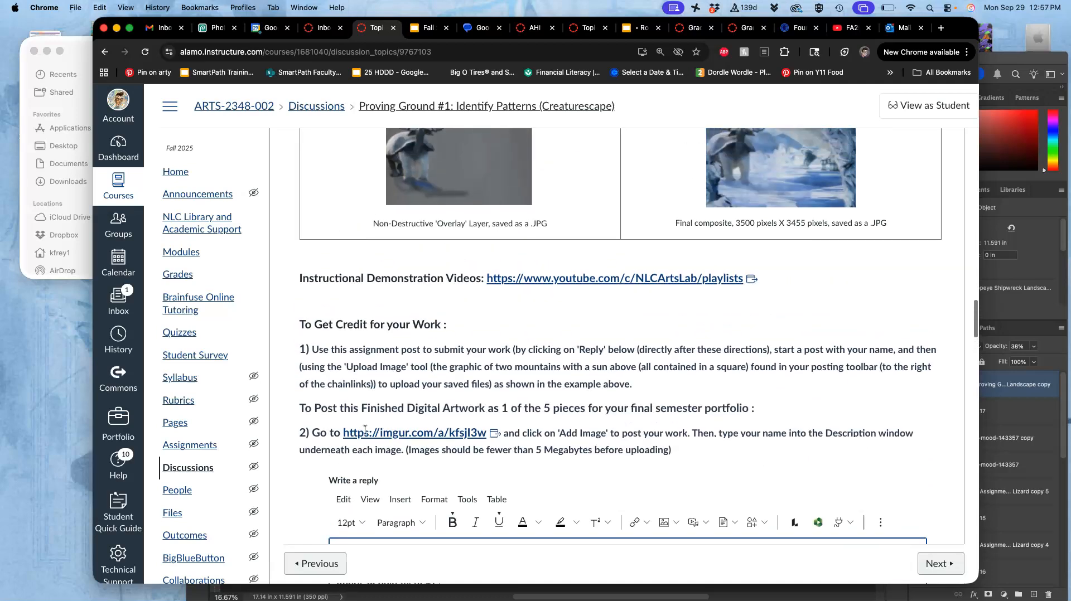
pyautogui.scroll(1, 365, 432)
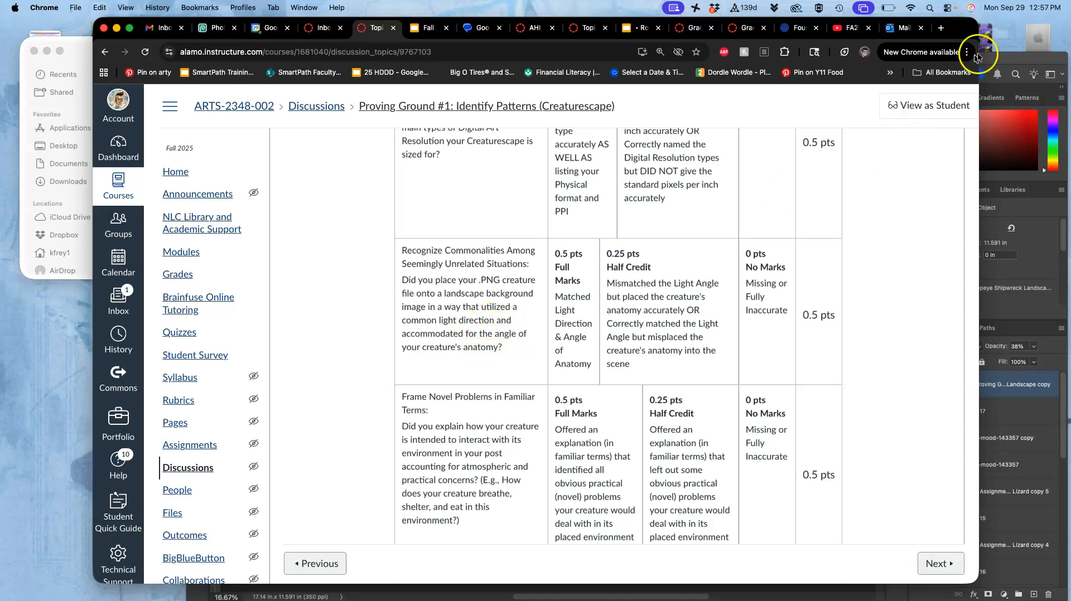
pyautogui.click(993, 61)
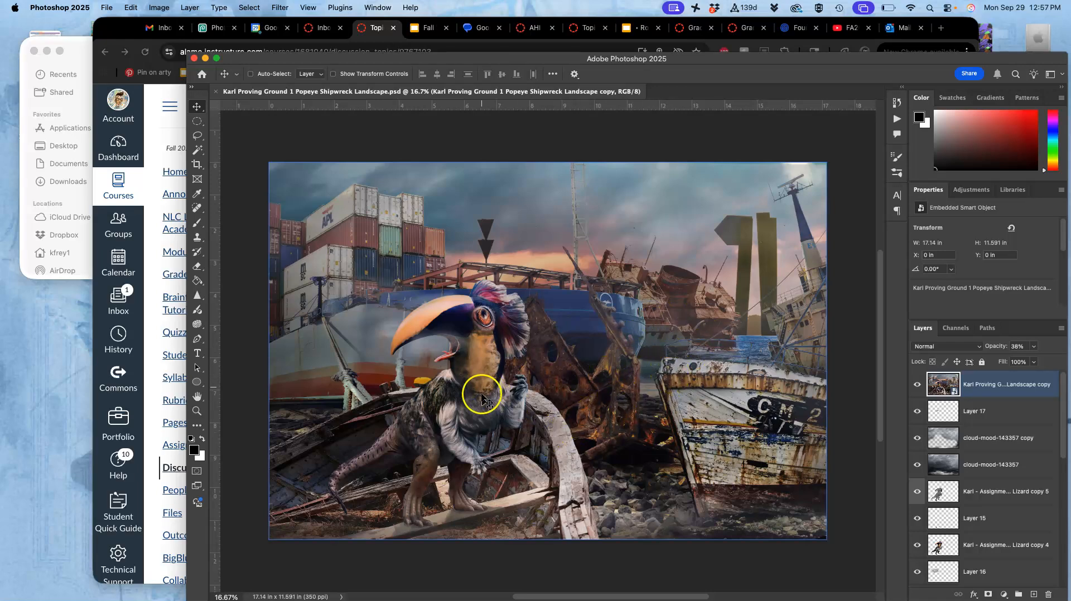
pyautogui.click(167, 128)
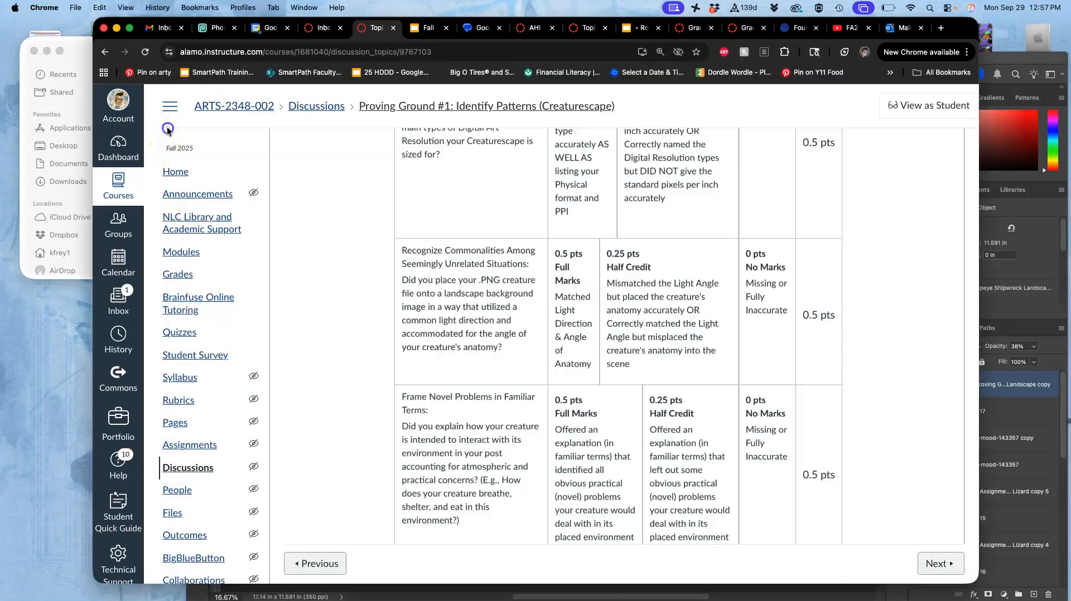
# - Insert the Popeye Shipwreck Landscape JPEG copy from the Proving Ground #1 folder below the "Rubric Requirement #2:" line in the reply
pyautogui.click(82, 41)
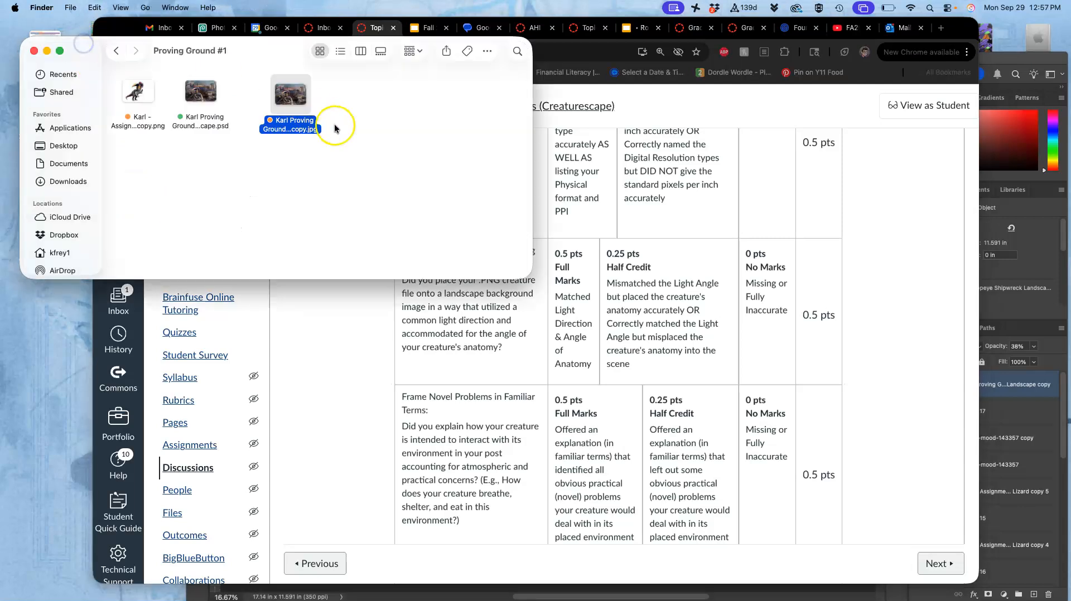
pyautogui.scroll(10, 562, 445)
pyautogui.scroll(-9, 562, 446)
pyautogui.scroll(4, 562, 445)
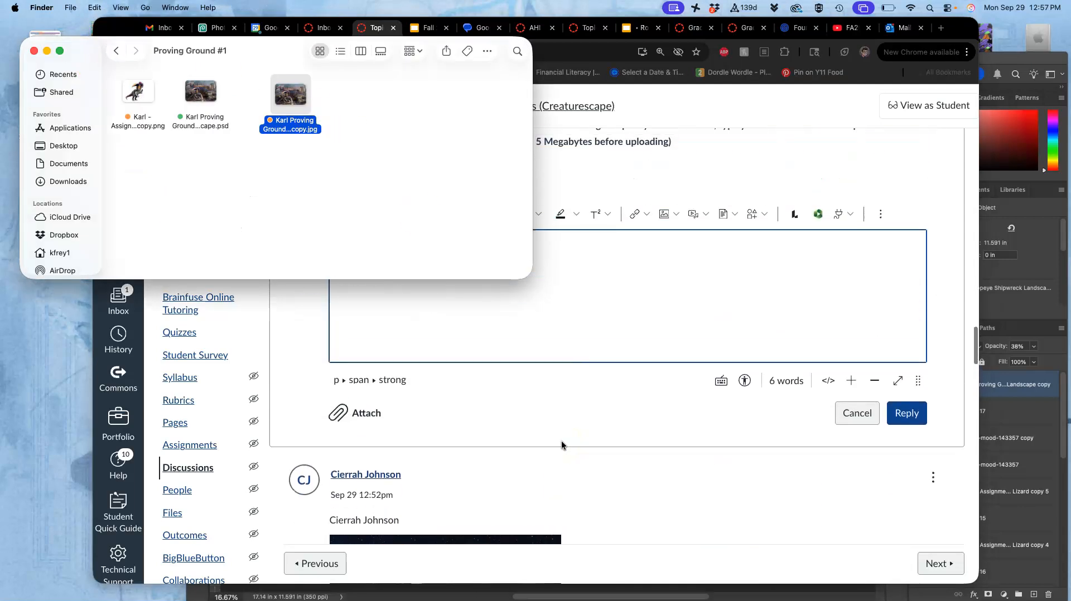
pyautogui.click(449, 402)
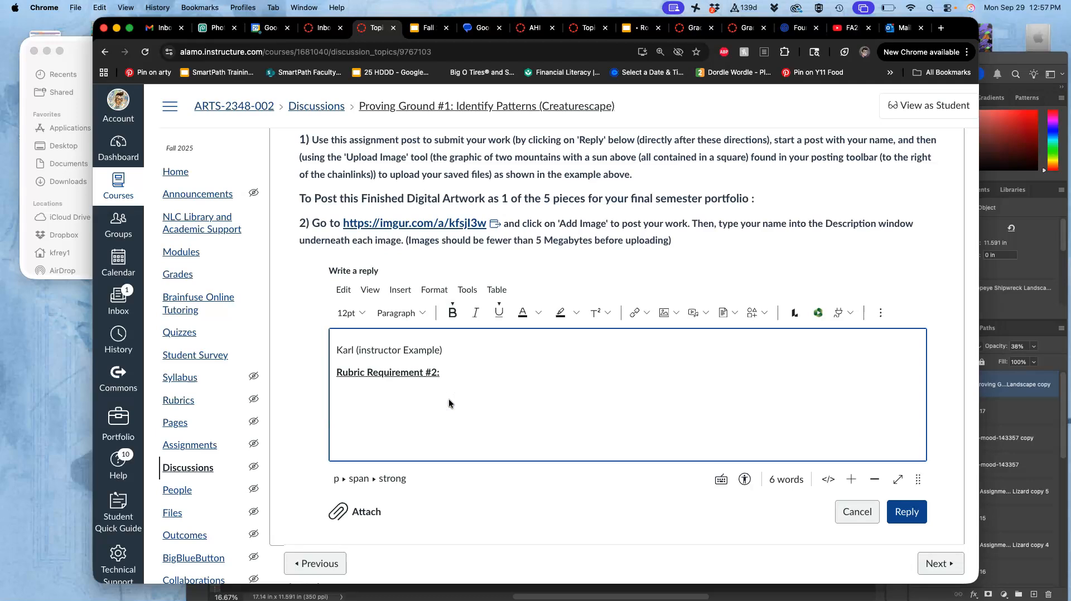
pyautogui.click(82, 43)
pyautogui.click(282, 100)
pyautogui.moveTo(283, 100); pyautogui.dragTo(396, 411)
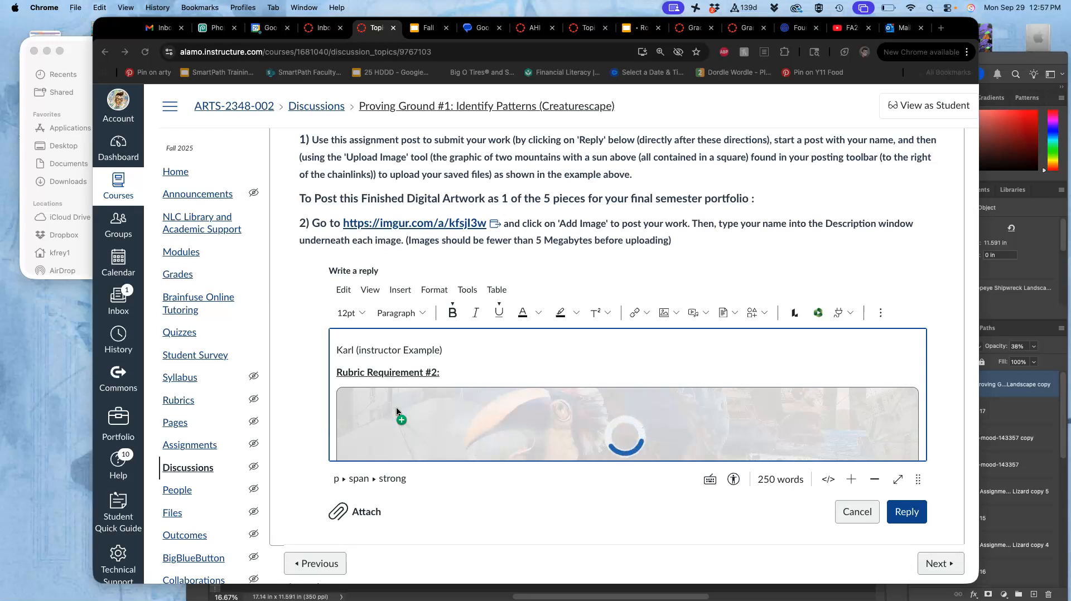
# - Scale the inserted shipwreck image down proportionally to about half the width of the reply box
pyautogui.click(592, 357)
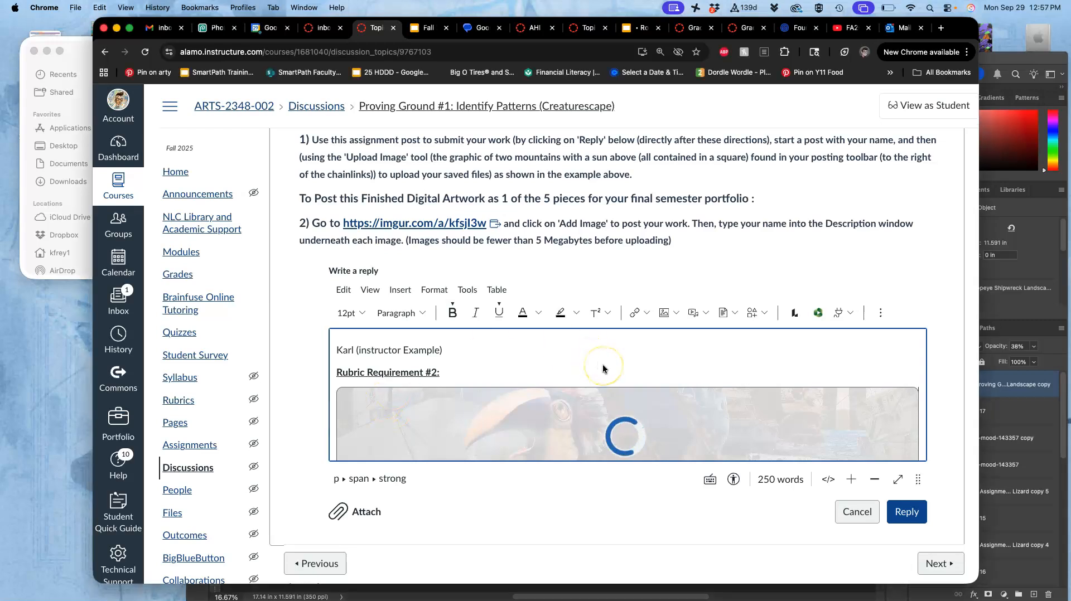
pyautogui.scroll(-5, 602, 365)
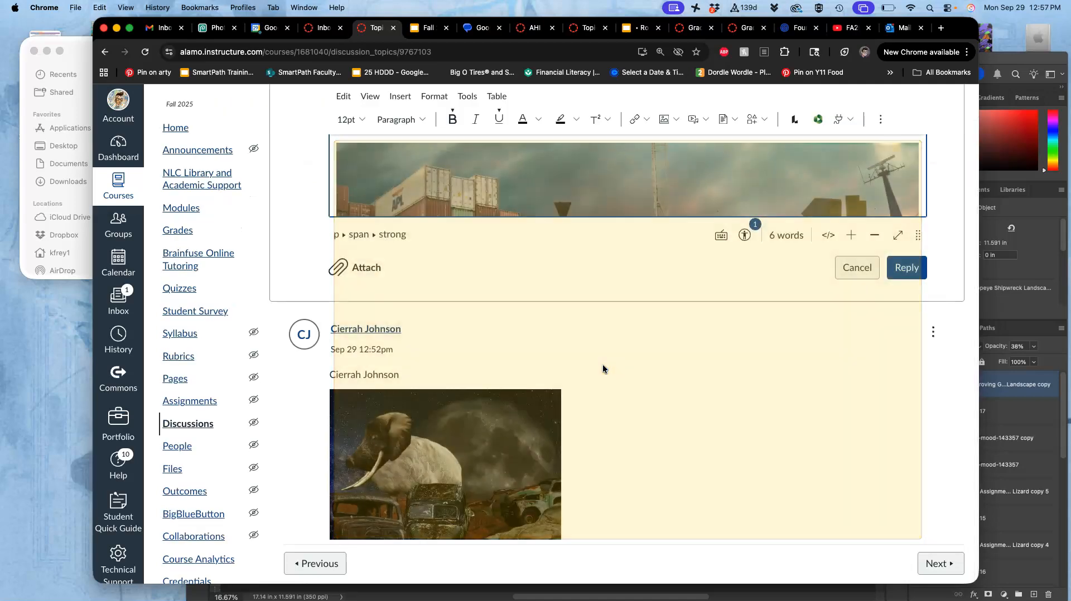
pyautogui.scroll(-1, 602, 366)
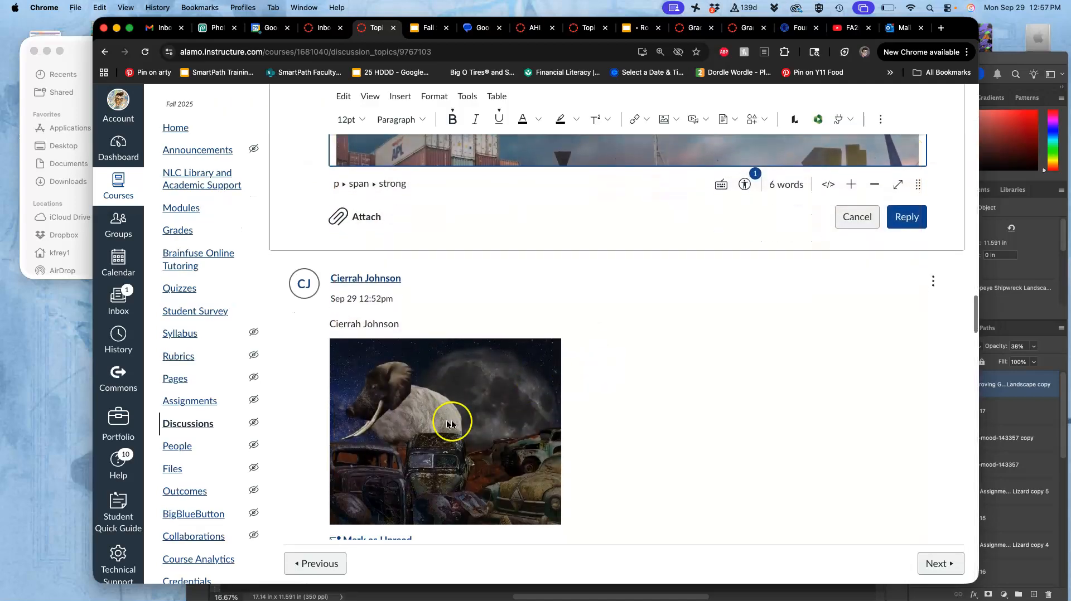
pyautogui.scroll(4, 504, 397)
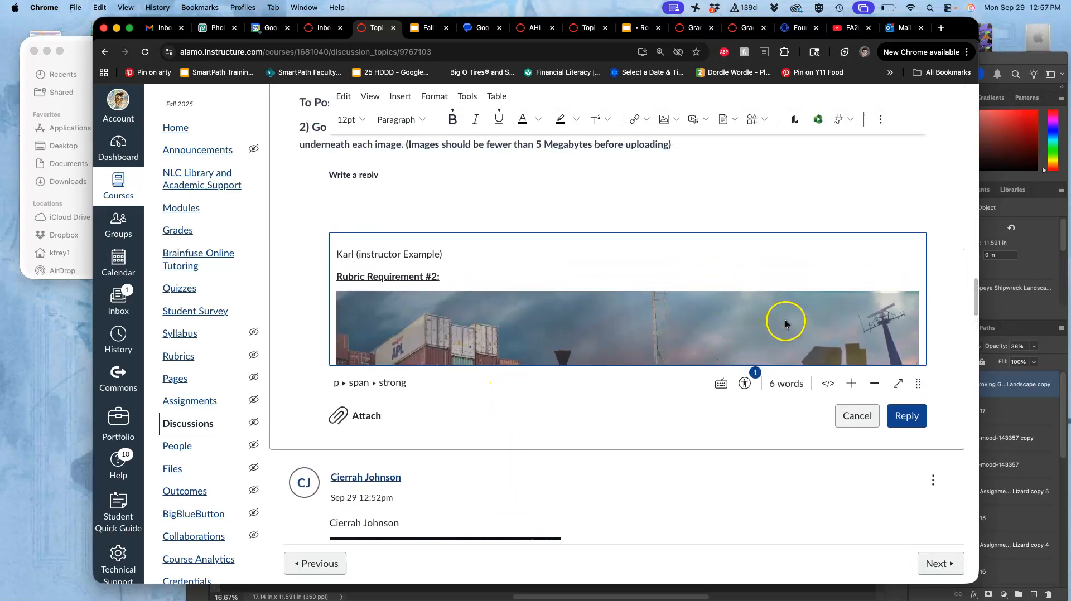
pyautogui.click(786, 321)
pyautogui.moveTo(918, 291); pyautogui.dragTo(664, 313)
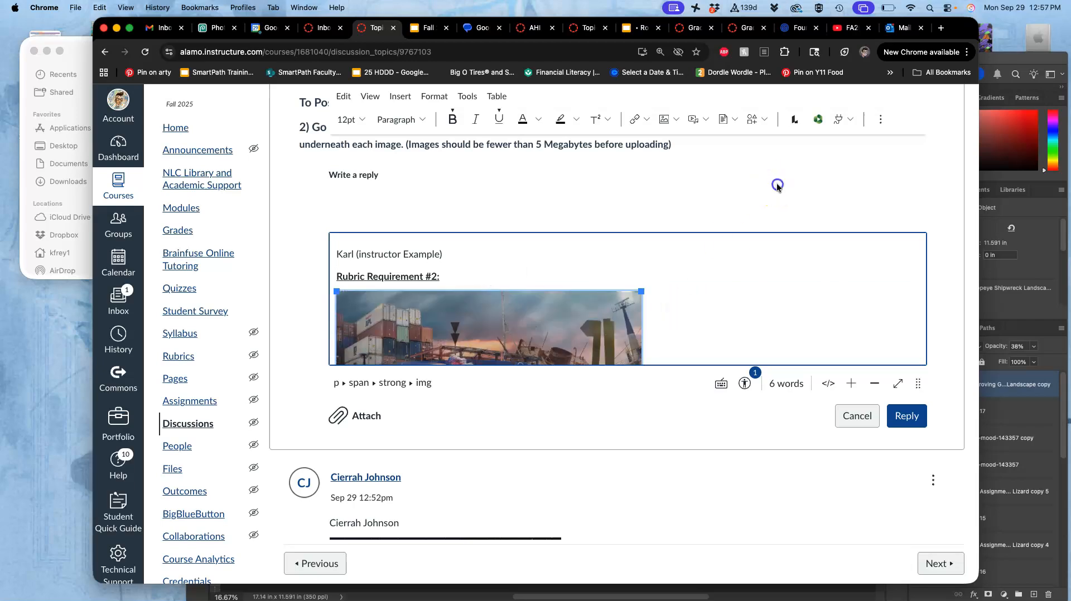
# - Enlarge the shipwreck image to about 60 percent of the reply box's width and post the reply to the discussion
pyautogui.press('super+plus')
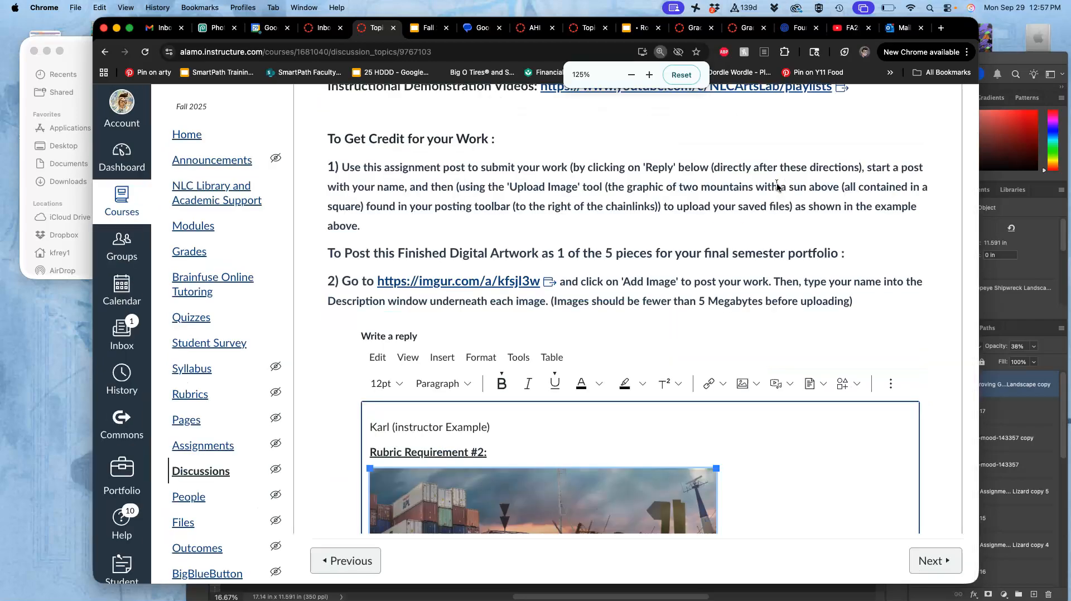
pyautogui.press('super+minus')
pyautogui.press('super+minus')
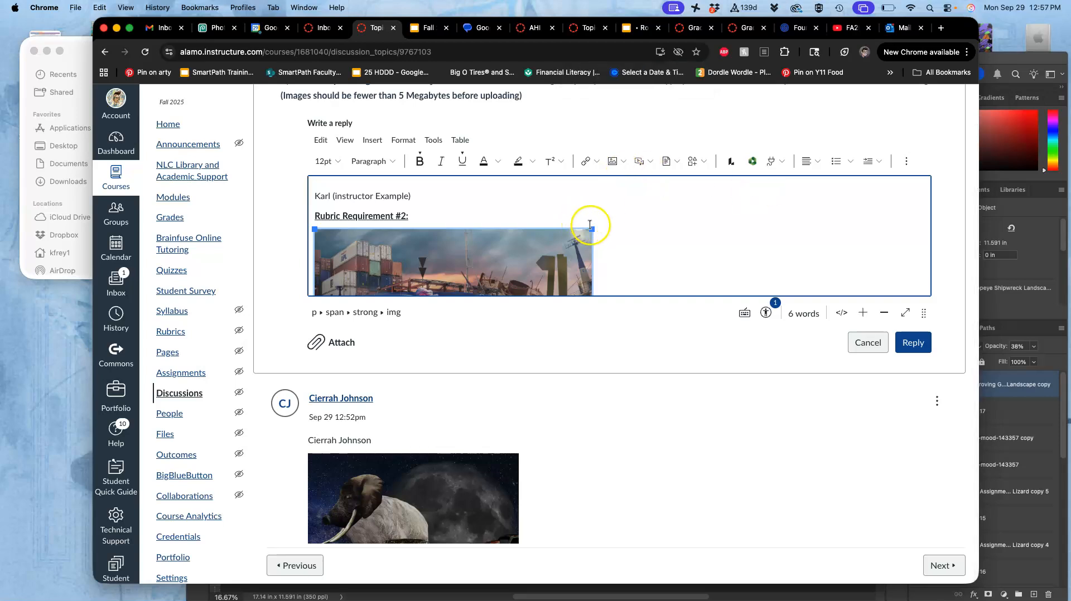
pyautogui.moveTo(593, 226); pyautogui.dragTo(679, 224)
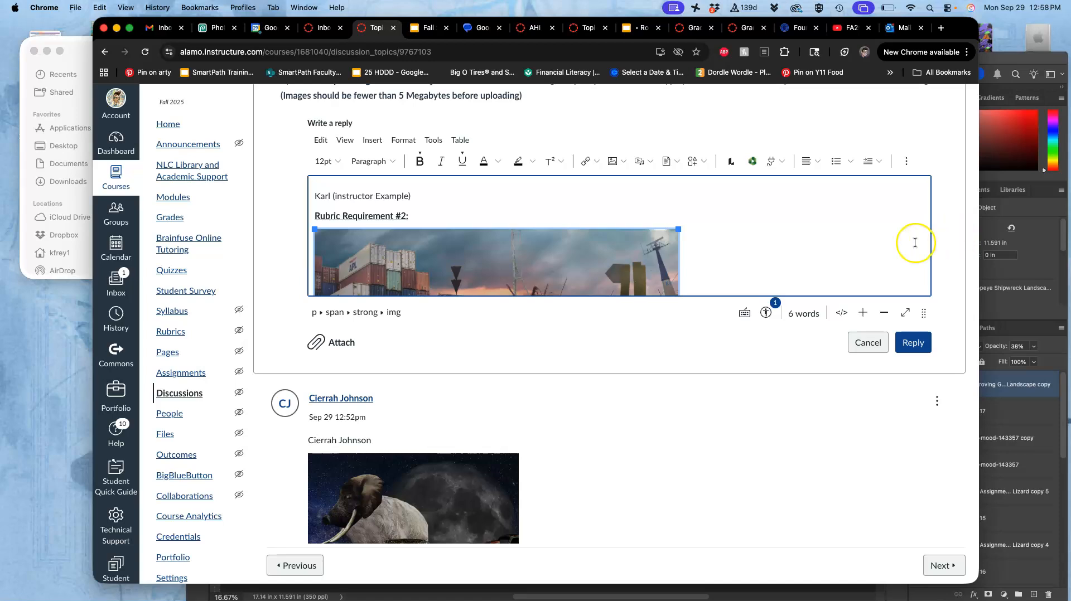
pyautogui.click(916, 343)
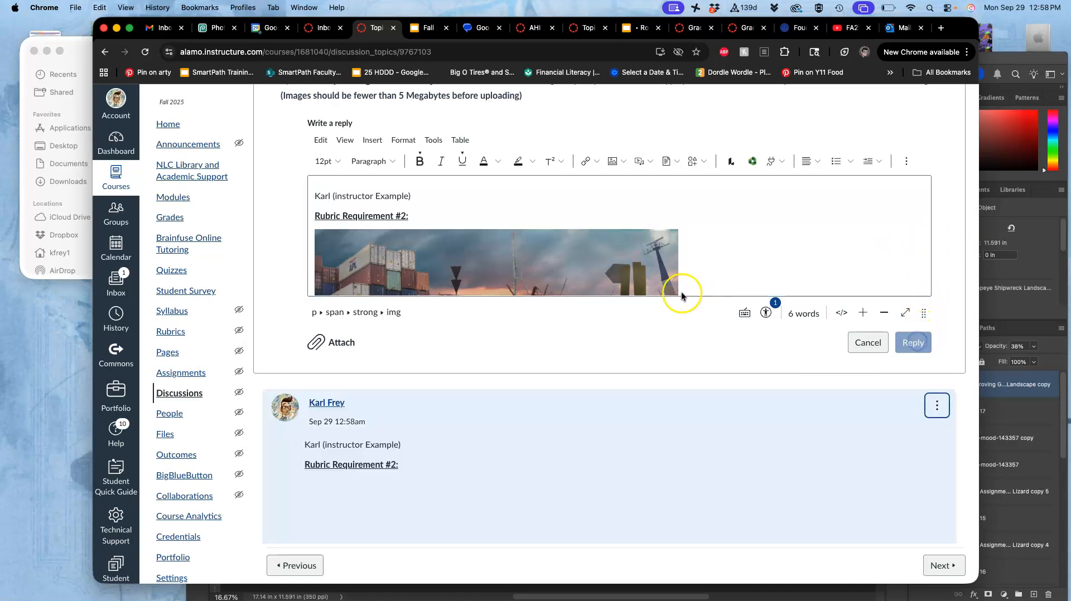